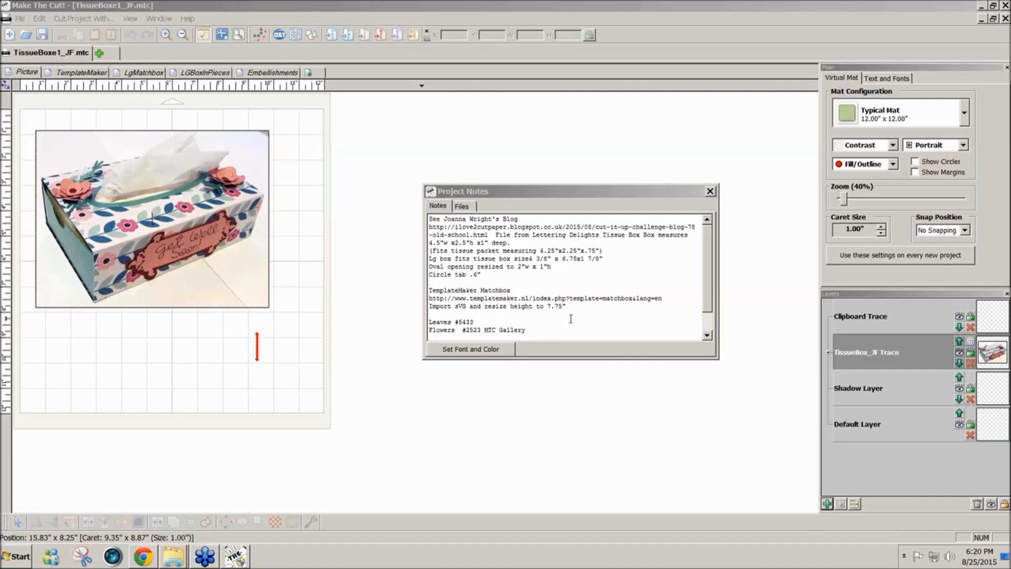
- Read through the project notes and inspect the leaf shapes on the Embellishments page
{"action": "left_click", "coordinate": [706, 313]}
{"action": "scroll", "coordinate": [707, 316], "scroll_direction": "down", "scroll_amount": 1}
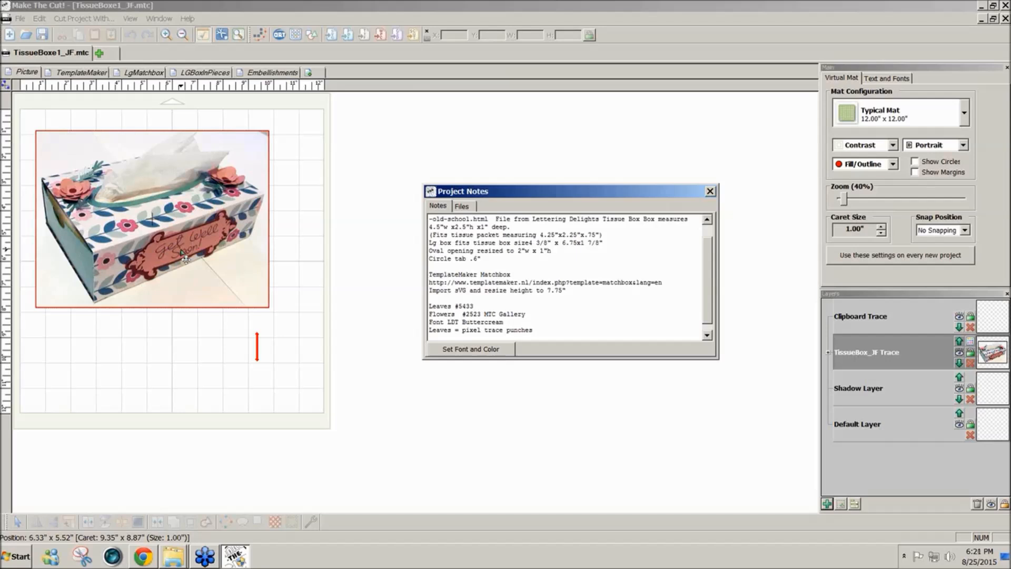
{"action": "left_click", "coordinate": [262, 78]}
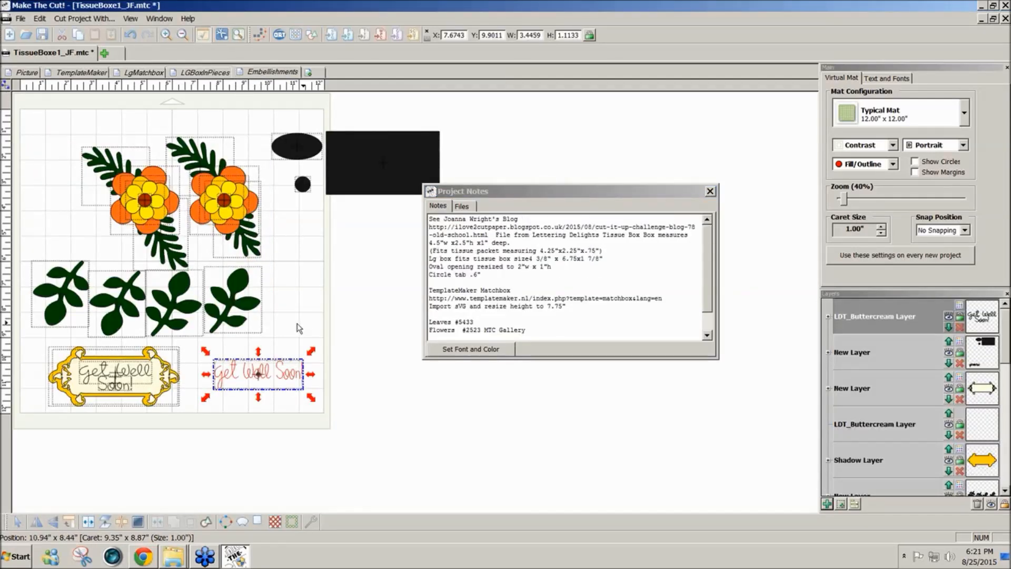
{"action": "left_click", "coordinate": [230, 311]}
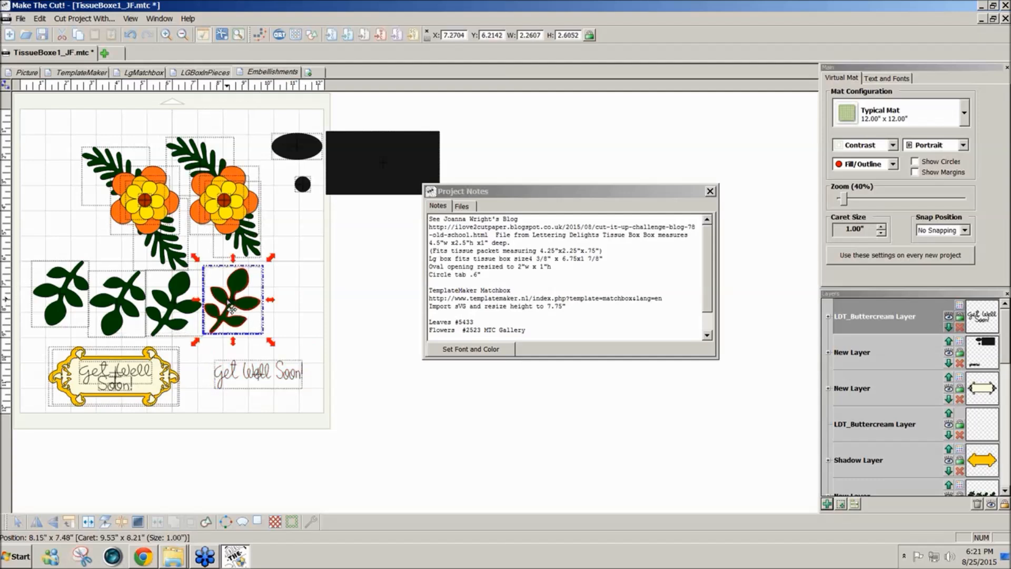
{"action": "left_click", "coordinate": [179, 263]}
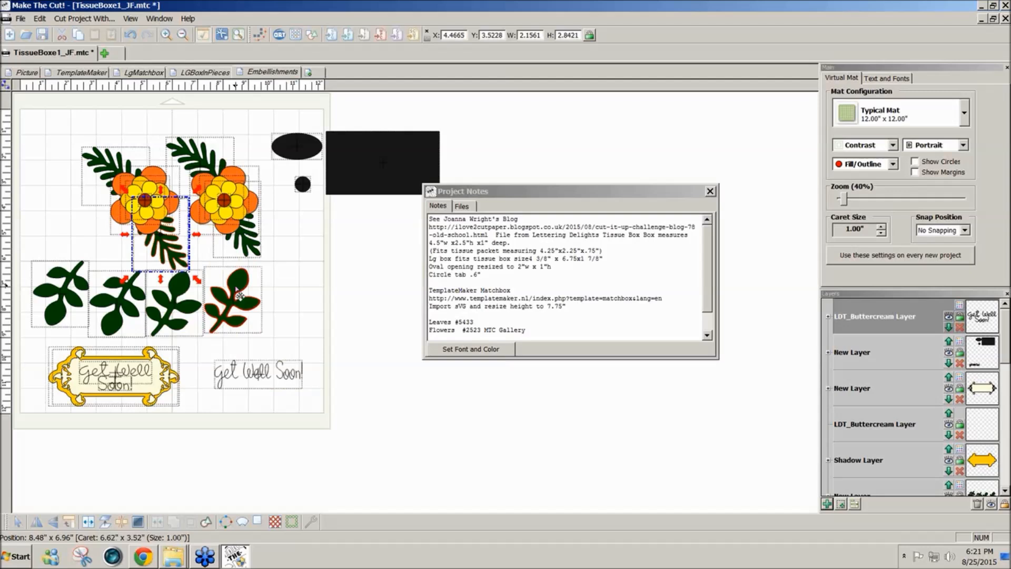
{"action": "left_click", "coordinate": [357, 288]}
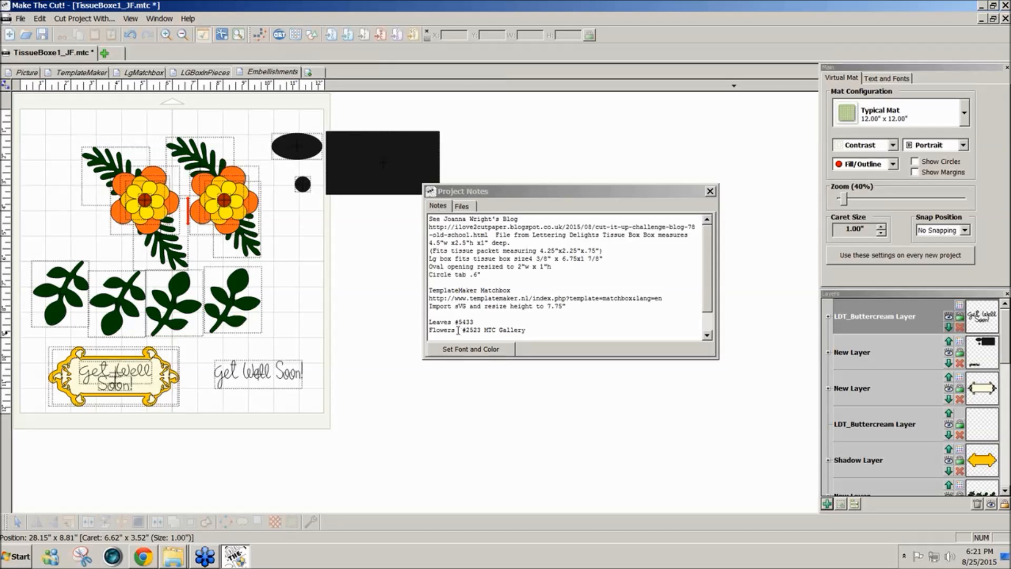
- Search the Make The Cut gallery for file number 2523 in descending order, view the result and close the gallery
{"action": "left_click", "coordinate": [296, 36]}
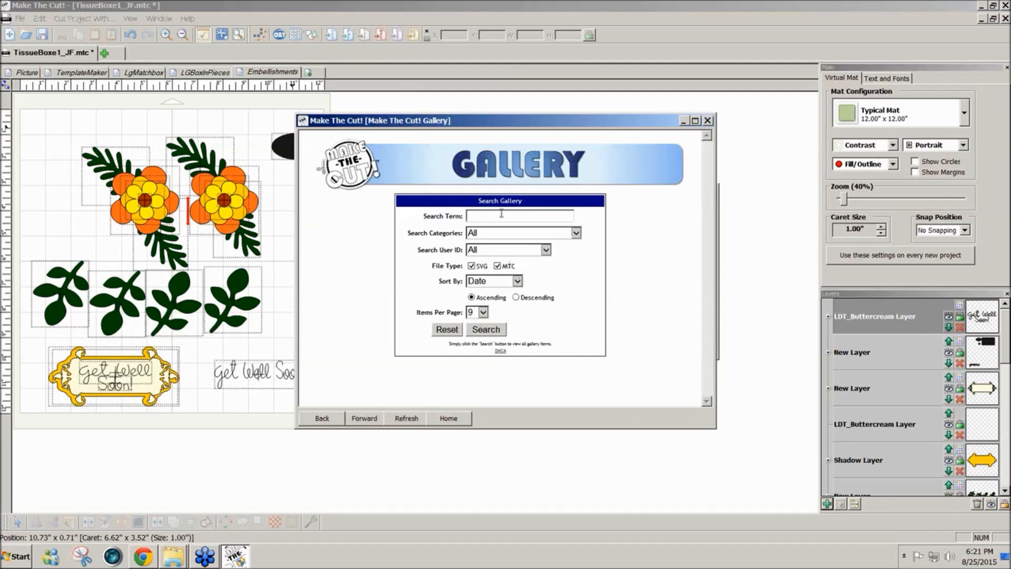
{"action": "left_click_drag", "start_coordinate": [573, 120], "coordinate": [640, 148]}
{"action": "type", "text": "22523"}
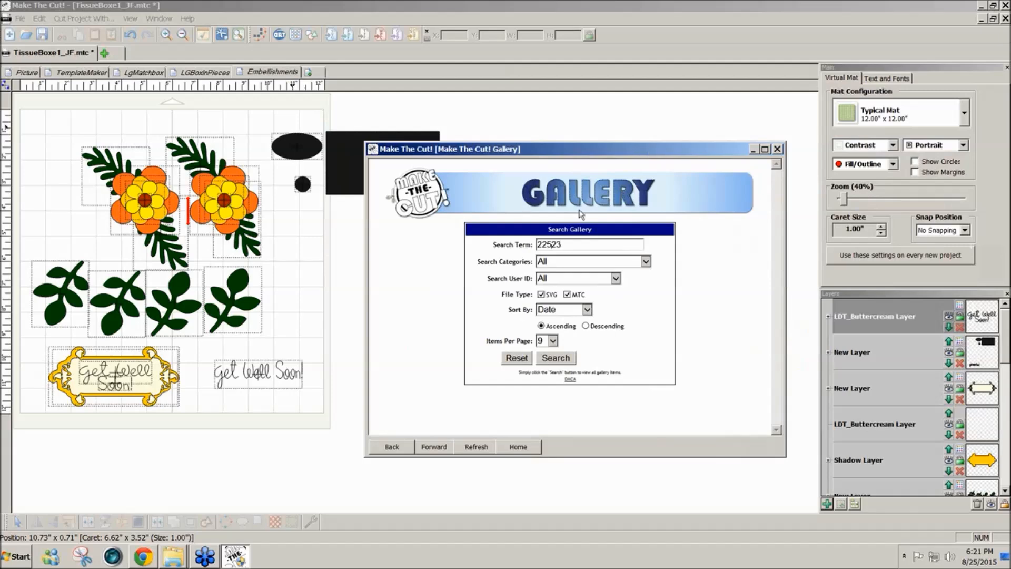
{"action": "left_click_drag", "start_coordinate": [566, 244], "coordinate": [513, 243]}
{"action": "type", "text": "2523"}
{"action": "left_click", "coordinate": [586, 326]}
{"action": "left_click", "coordinate": [548, 361]}
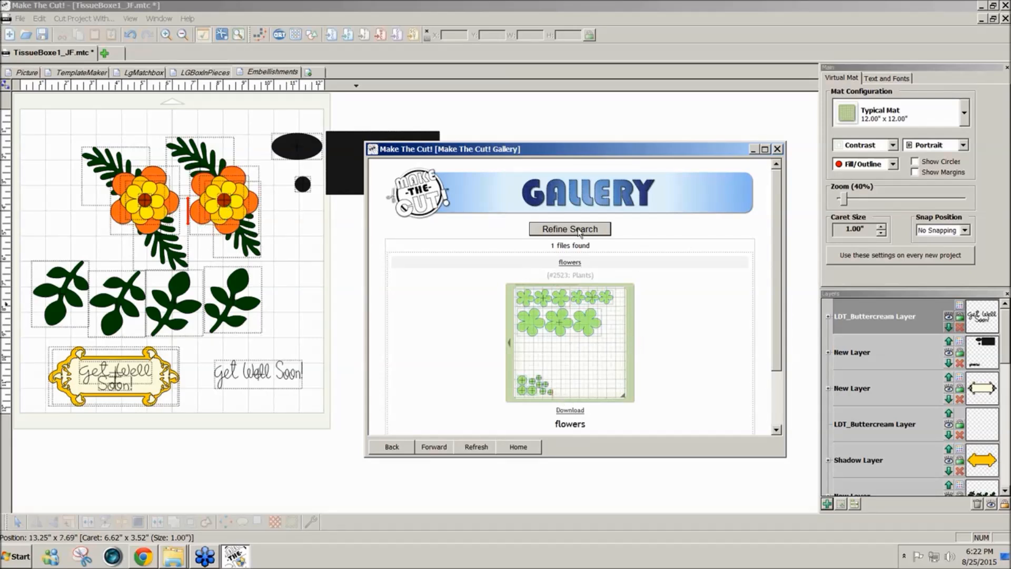
{"action": "left_click", "coordinate": [776, 150]}
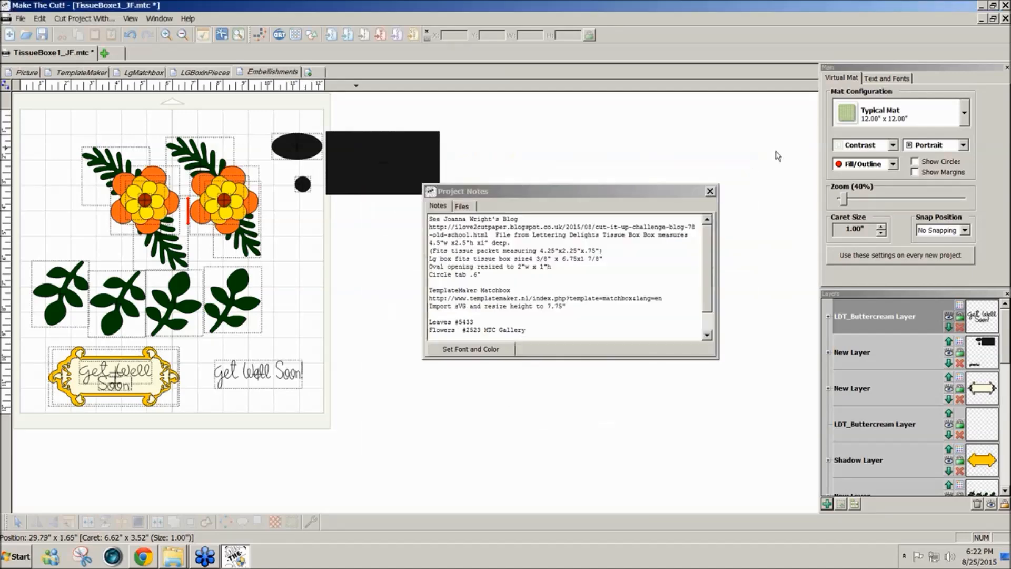
- Read the rest of the project notes, move the notes window clear of the artwork and return to the Picture page
{"action": "left_click", "coordinate": [706, 315]}
{"action": "scroll", "coordinate": [699, 330], "scroll_direction": "down", "scroll_amount": 1}
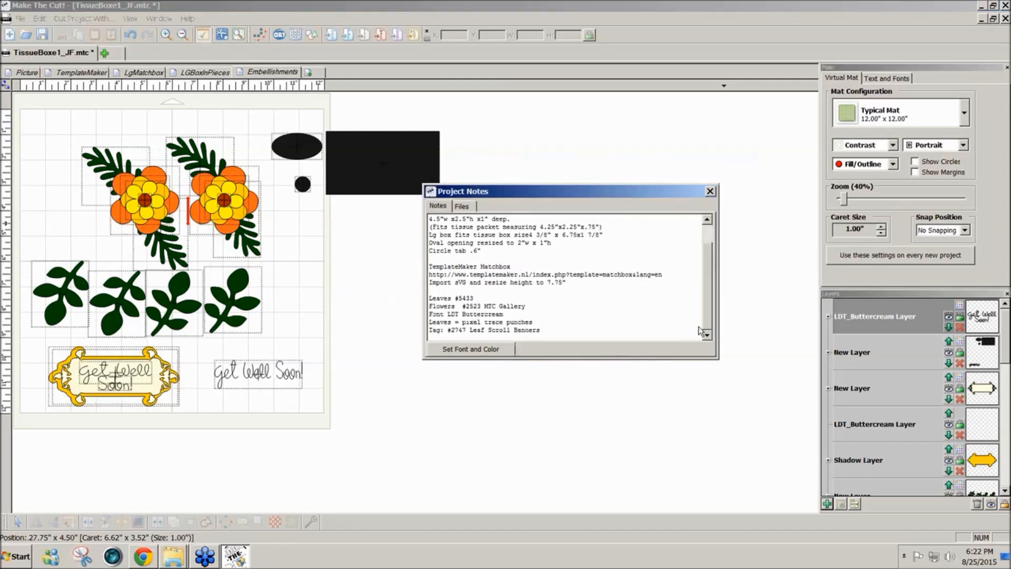
{"action": "scroll", "coordinate": [700, 331], "scroll_direction": "up", "scroll_amount": 1}
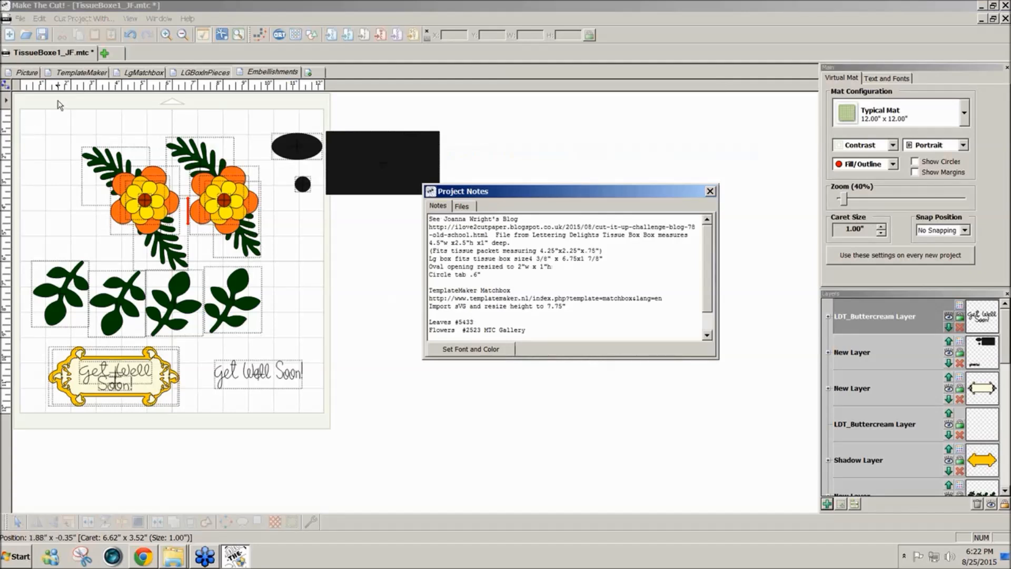
{"action": "left_click_drag", "start_coordinate": [684, 192], "coordinate": [745, 199]}
{"action": "left_click", "coordinate": [32, 72]}
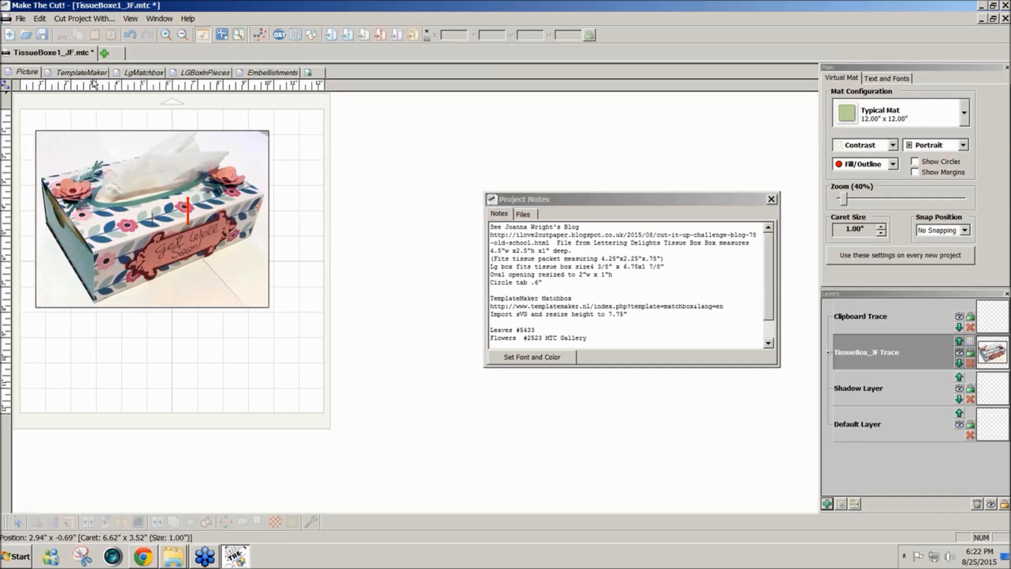
- Switch to Chrome, go back to the templatemaker.nl overview and open the Match Box template
{"action": "left_click", "coordinate": [142, 556]}
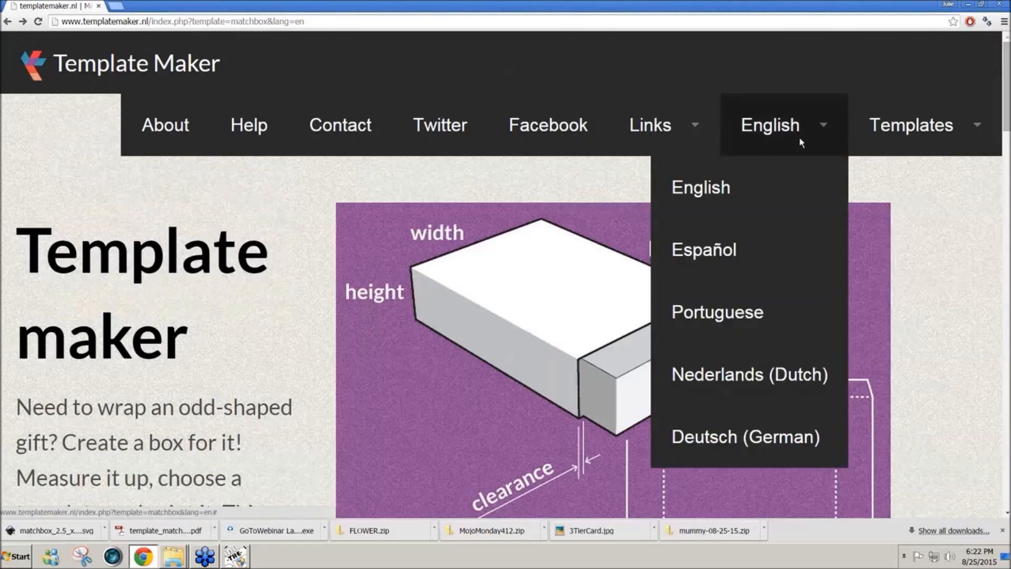
{"action": "mouse_move", "coordinate": [911, 124]}
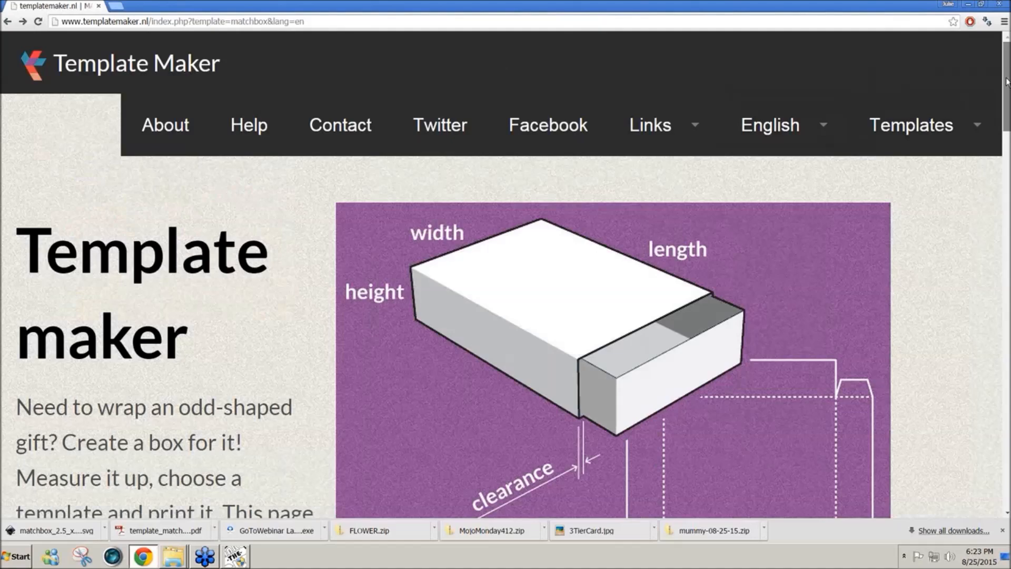
{"action": "mouse_move", "coordinate": [1005, 82]}
{"action": "left_mouse_down"}
{"action": "mouse_move", "coordinate": [1005, 97]}
{"action": "mouse_move", "coordinate": [1005, 76]}
{"action": "left_mouse_up"}
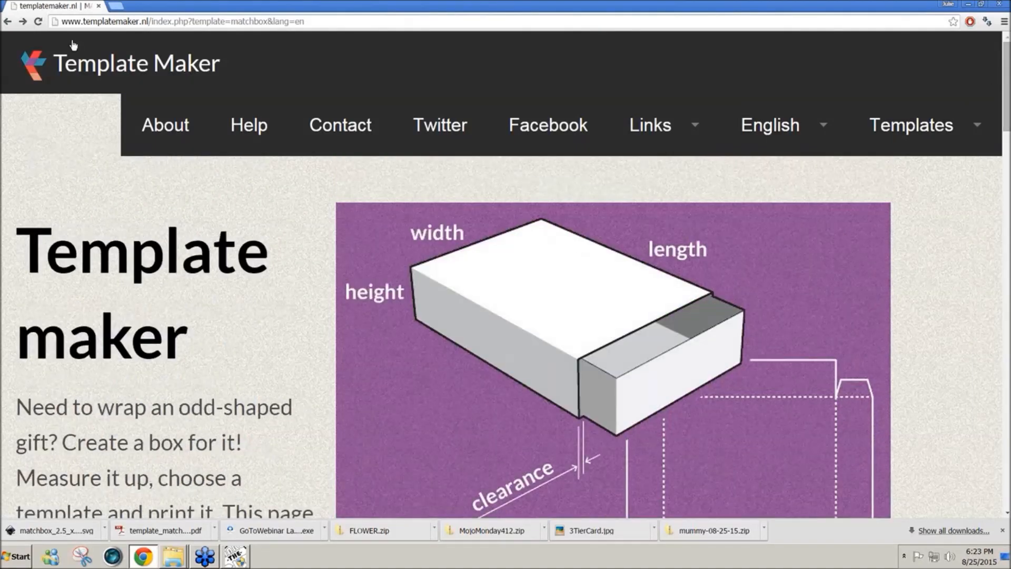
{"action": "left_click", "coordinate": [8, 22]}
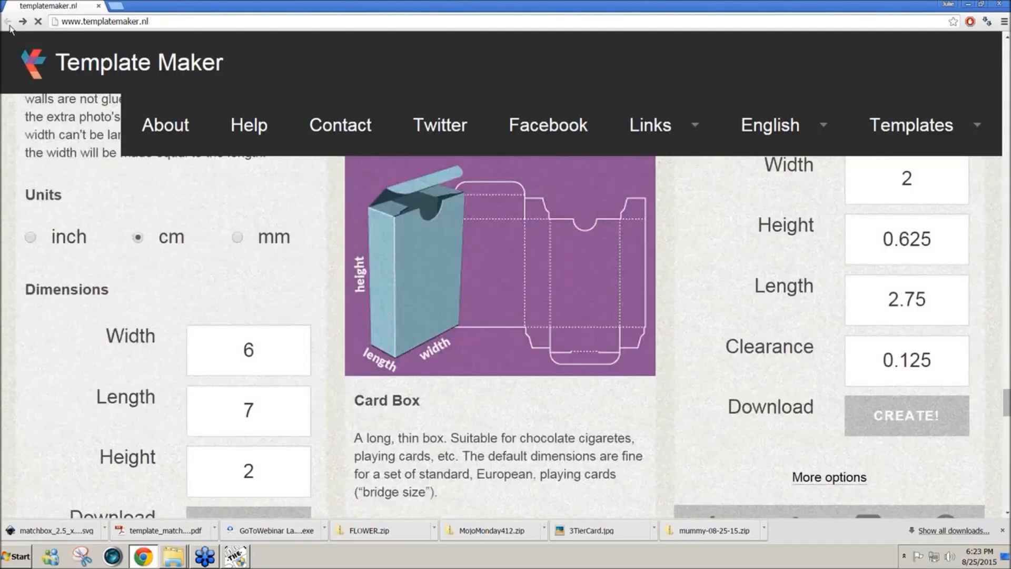
{"action": "left_click_drag", "start_coordinate": [1006, 399], "coordinate": [988, 369]}
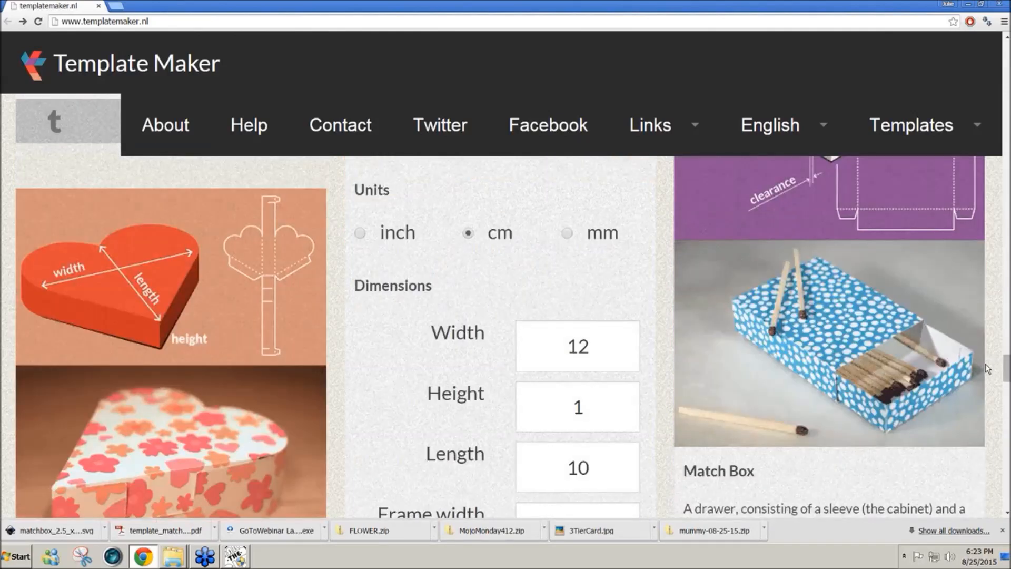
{"action": "left_click", "coordinate": [846, 365]}
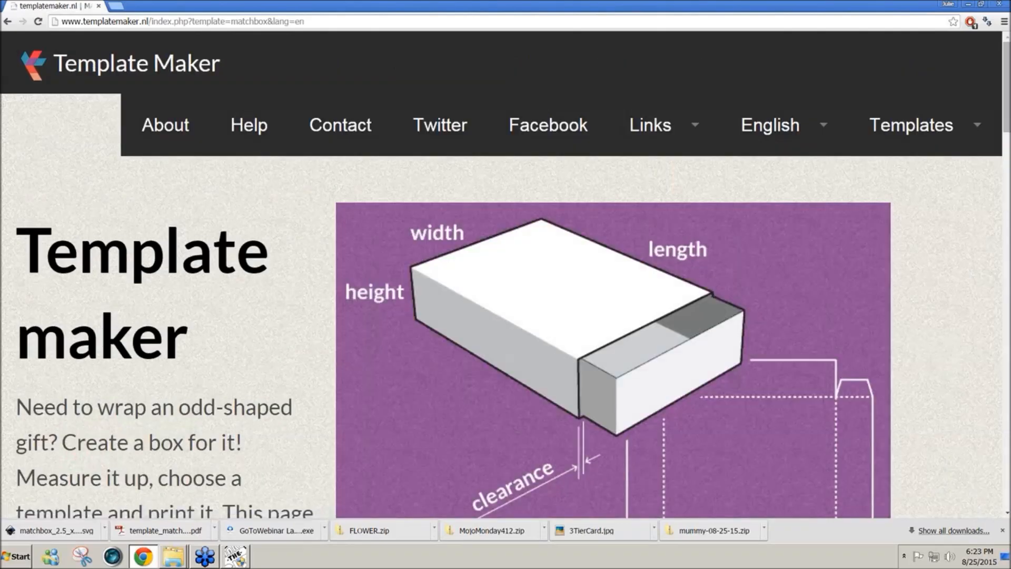
- Set the Match Box template's units to inches
{"action": "left_click_drag", "start_coordinate": [1009, 128], "coordinate": [1010, 138]}
{"action": "mouse_move", "coordinate": [969, 146]}
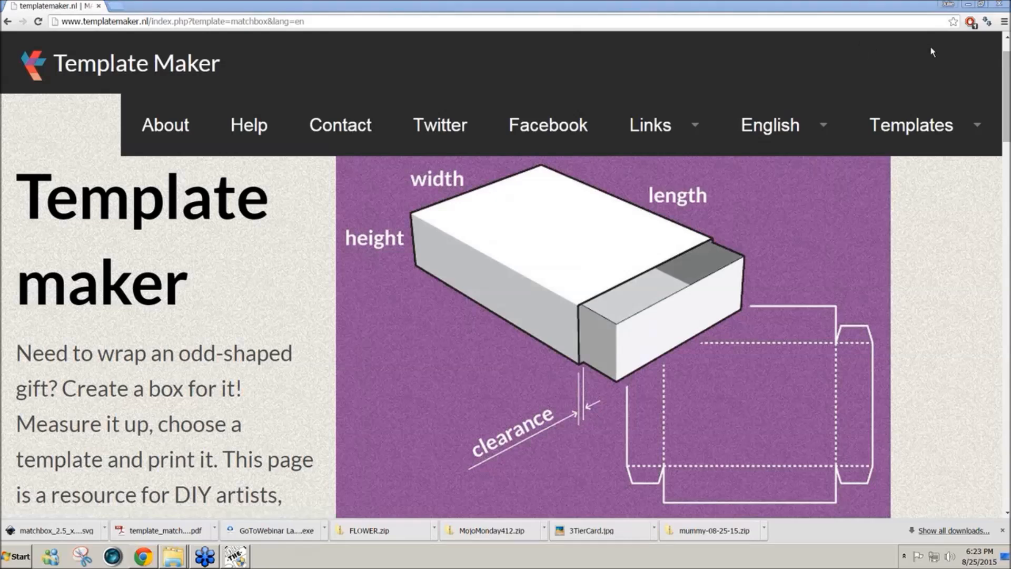
{"action": "left_click", "coordinate": [1009, 123]}
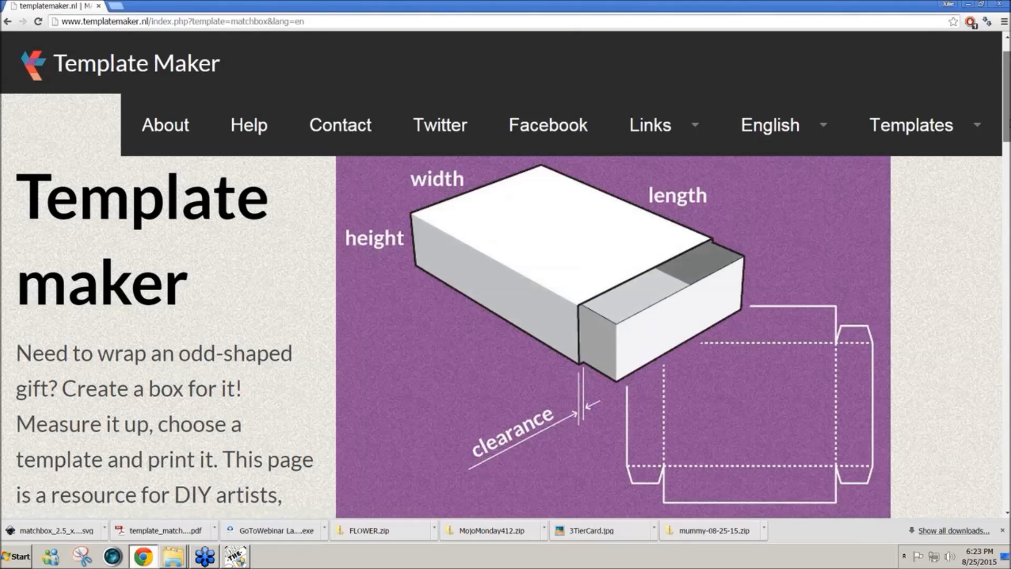
{"action": "left_click_drag", "start_coordinate": [1008, 129], "coordinate": [994, 266]}
{"action": "left_click", "coordinate": [390, 331]}
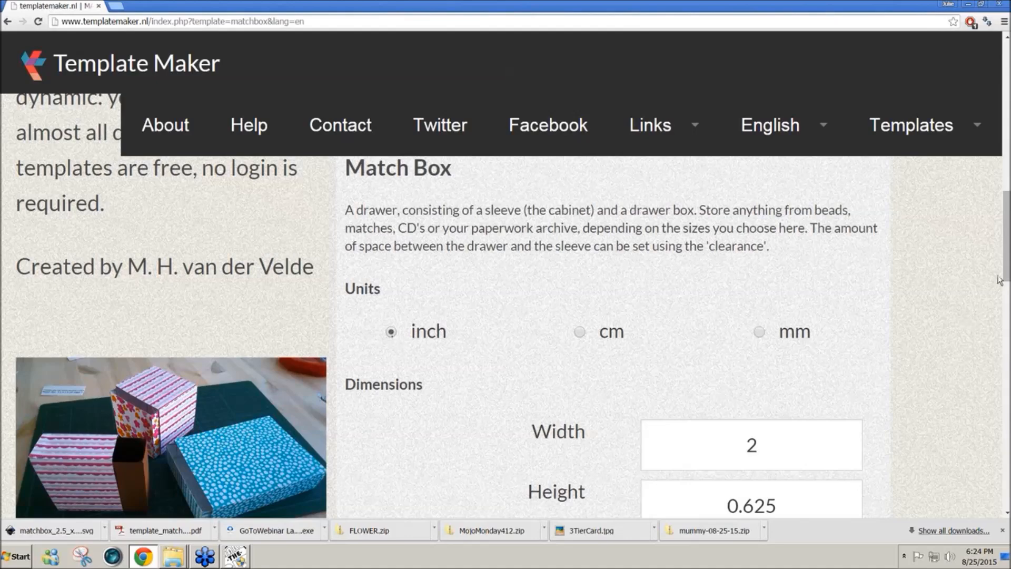
- Set the match box dimensions to length 4.5, height 1 and width 2.5 inches
{"action": "left_click_drag", "start_coordinate": [1005, 272], "coordinate": [997, 301]}
{"action": "left_click_drag", "start_coordinate": [779, 429], "coordinate": [718, 426]}
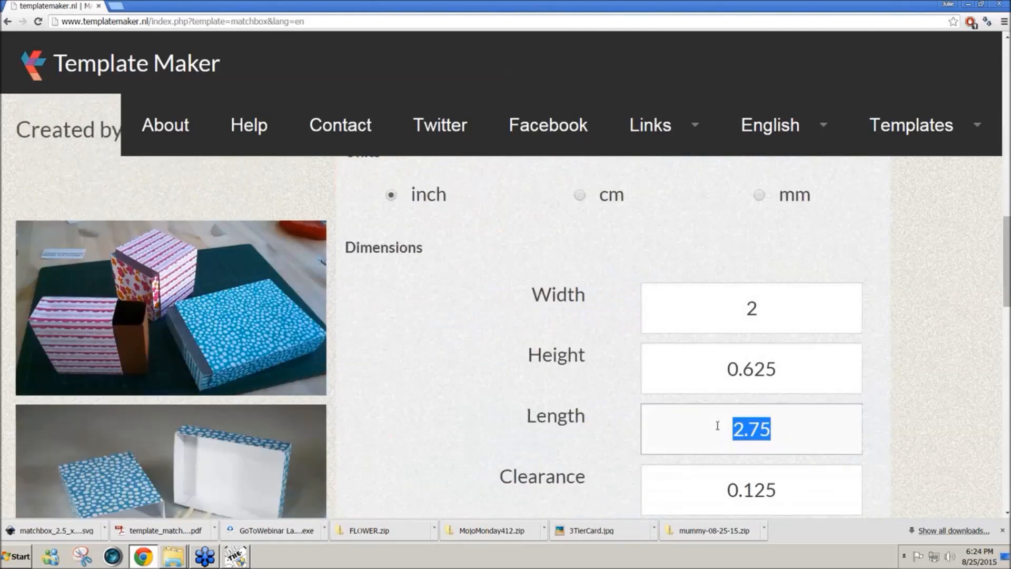
{"action": "type", "text": "4.5"}
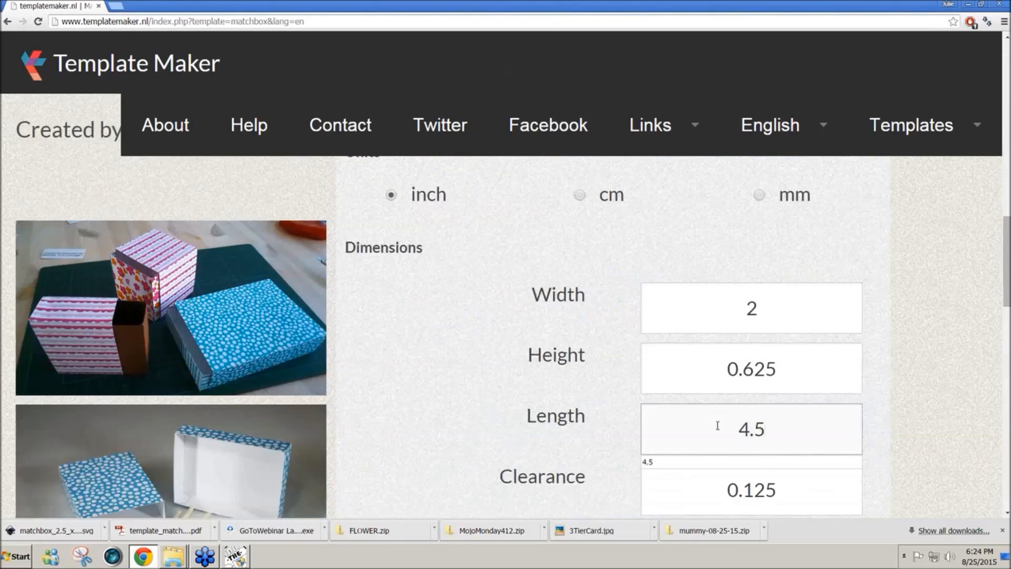
{"action": "left_click_drag", "start_coordinate": [778, 368], "coordinate": [714, 371]}
{"action": "type", "text": "1"}
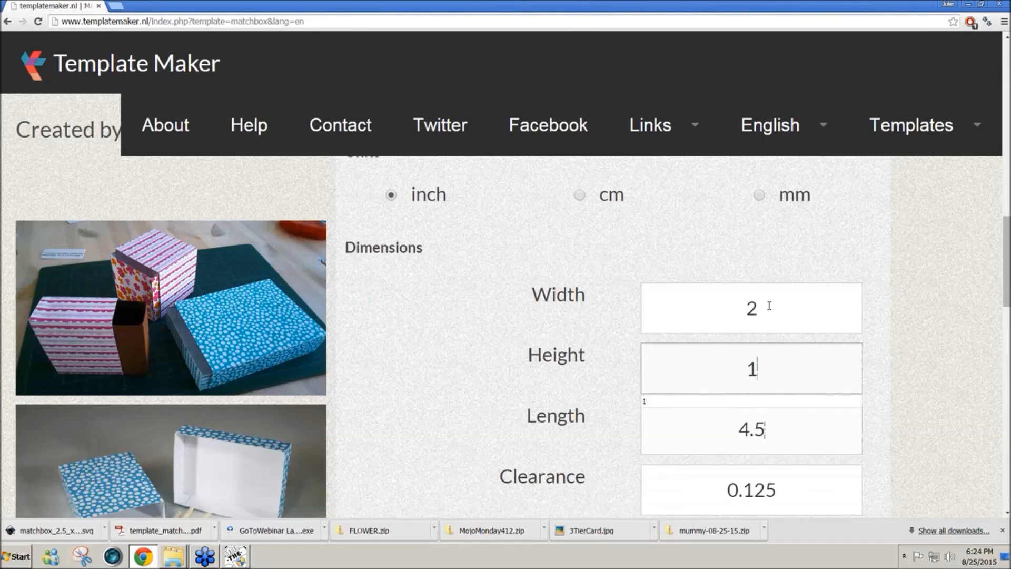
{"action": "left_click_drag", "start_coordinate": [770, 305], "coordinate": [718, 309]}
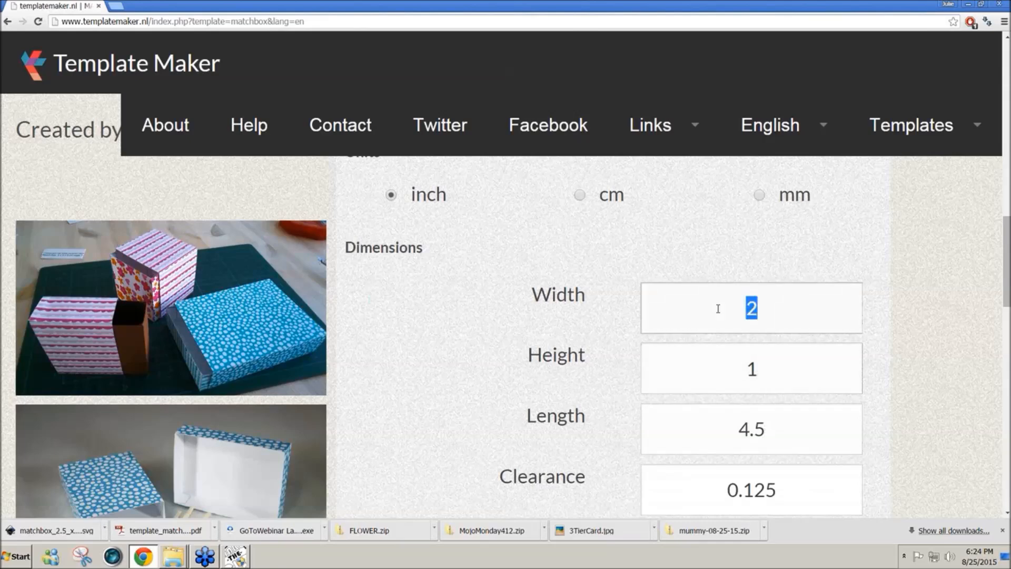
{"action": "type", "text": "2.5"}
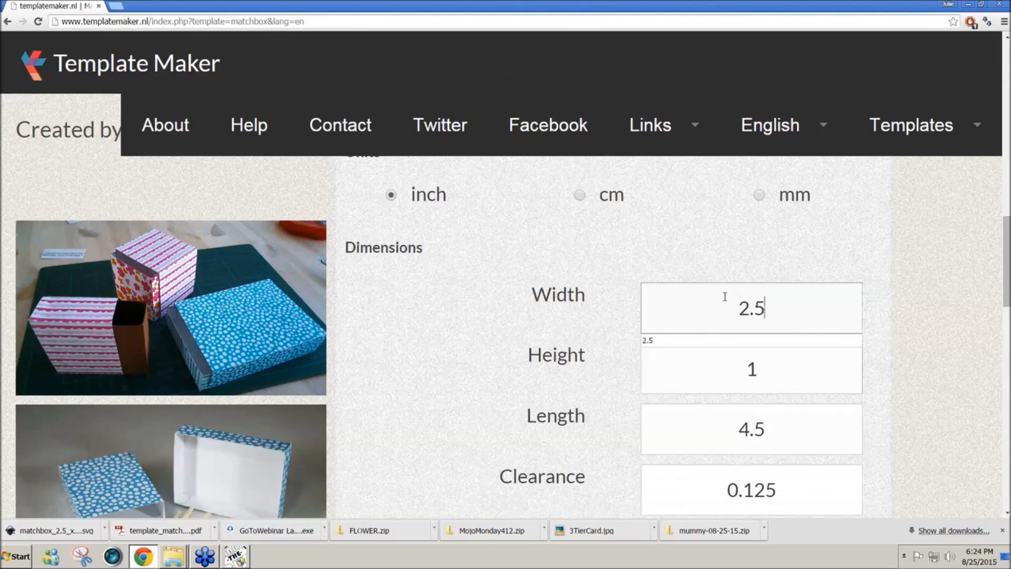
{"action": "key", "text": "Tab"}
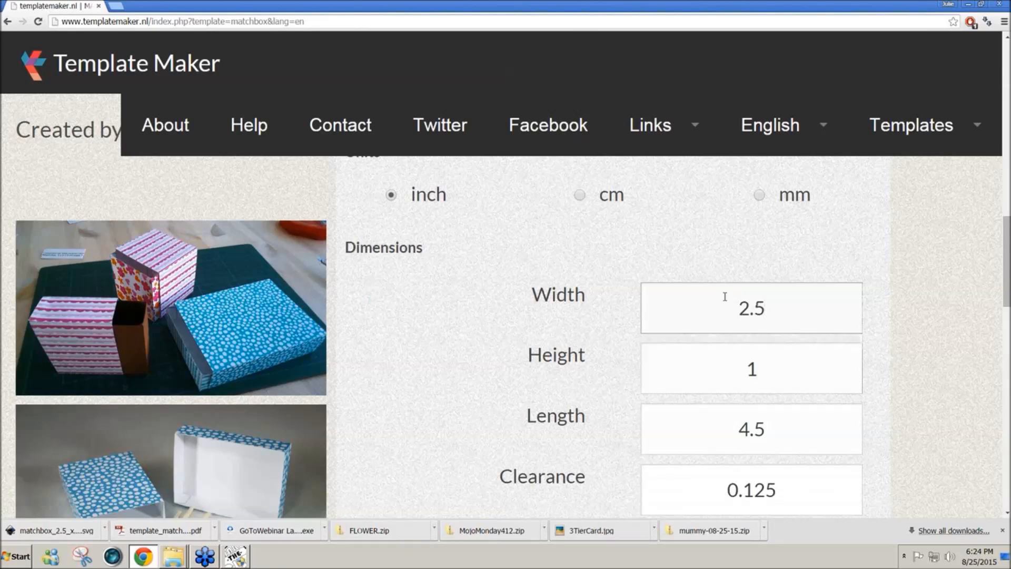
- Review the clearance and expert settings, and generate the match box template in PDF format
{"action": "scroll", "coordinate": [725, 297], "scroll_direction": "down", "scroll_amount": 1}
{"action": "scroll", "coordinate": [724, 297], "scroll_direction": "down", "scroll_amount": 1}
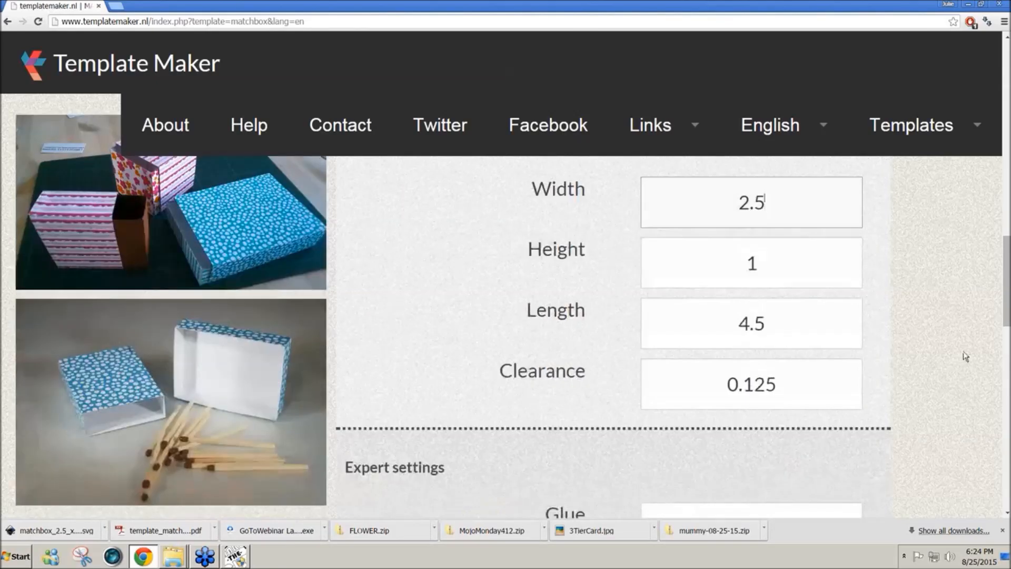
{"action": "left_click_drag", "start_coordinate": [1008, 295], "coordinate": [1008, 329]}
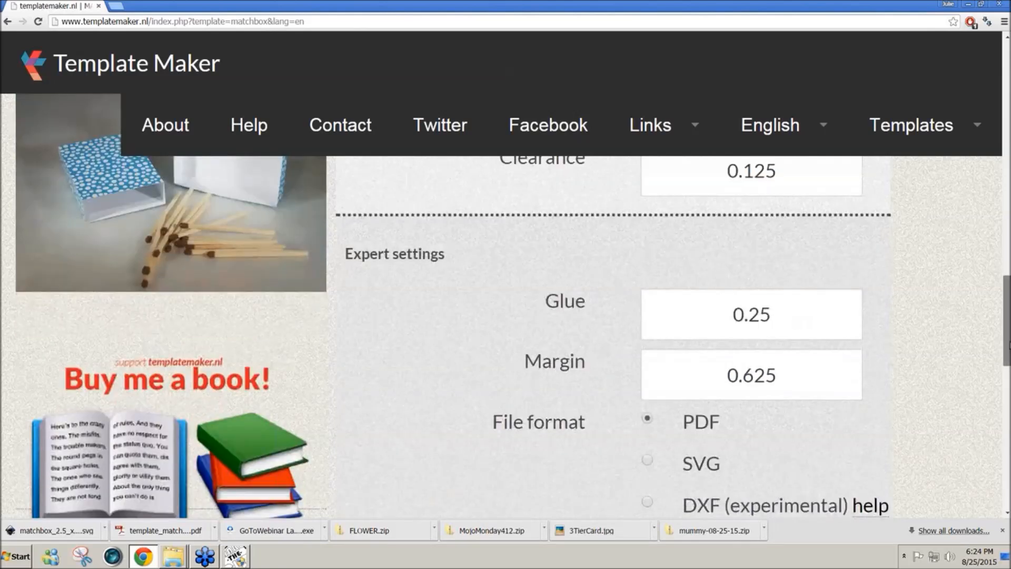
{"action": "left_click_drag", "start_coordinate": [1008, 347], "coordinate": [1009, 368]}
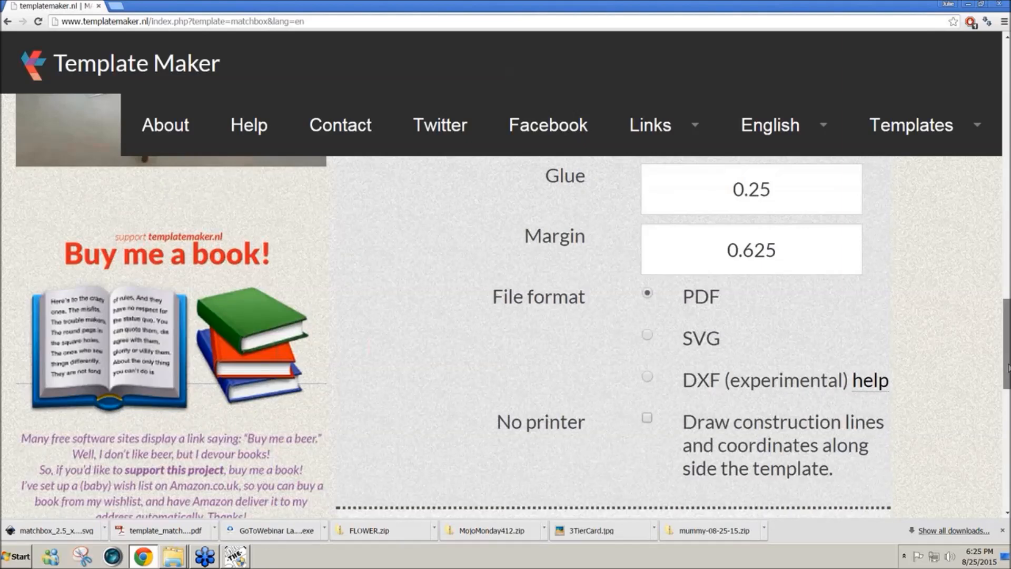
{"action": "left_click_drag", "start_coordinate": [1008, 368], "coordinate": [1009, 362]}
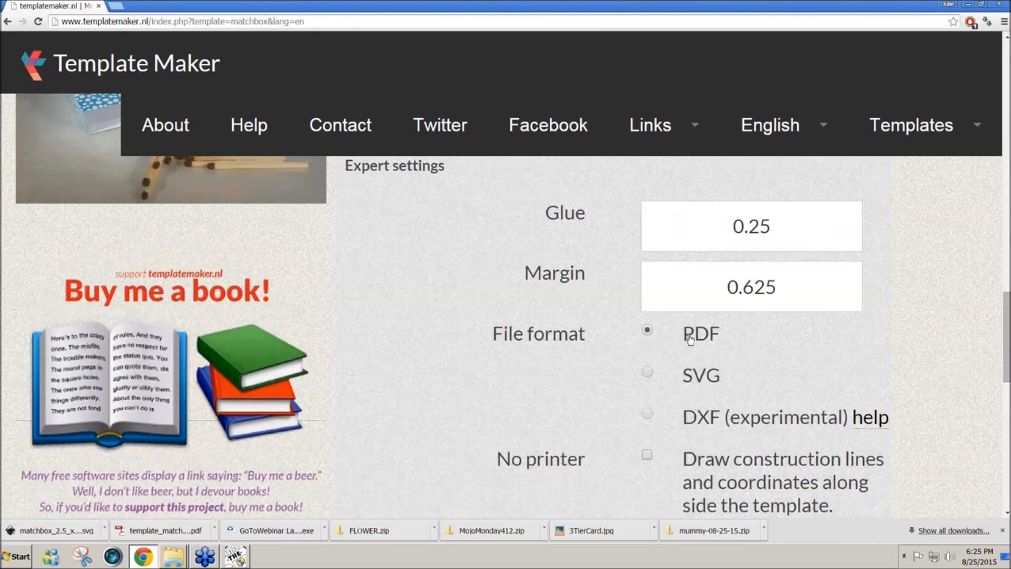
{"action": "left_click_drag", "start_coordinate": [1007, 356], "coordinate": [1007, 380]}
{"action": "left_click", "coordinate": [765, 429]}
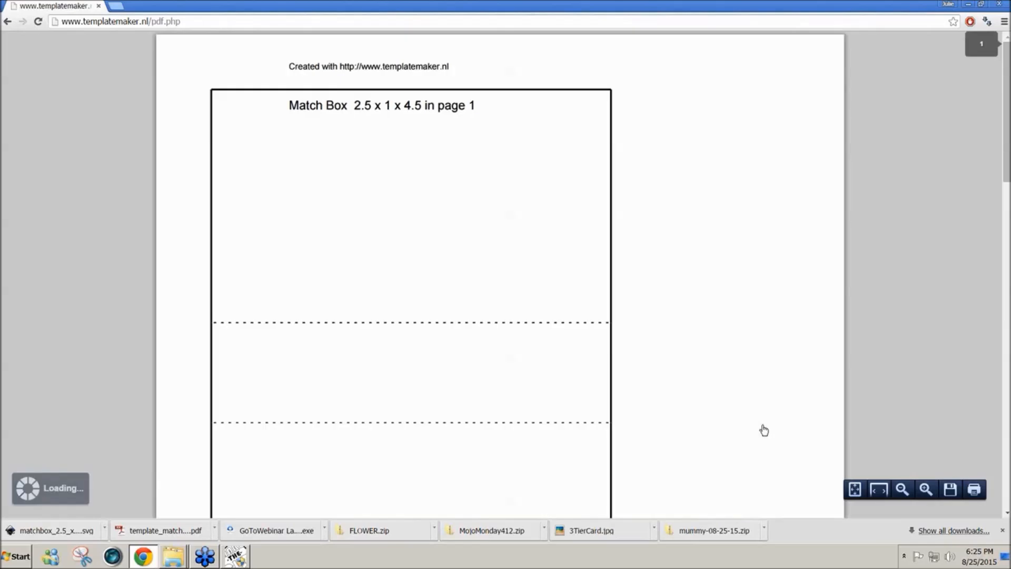
- Save the generated template to the Desktop as template_matchbox_2.5_x_1_x_4.5_in (1).pdf
{"action": "right_click", "coordinate": [375, 162]}
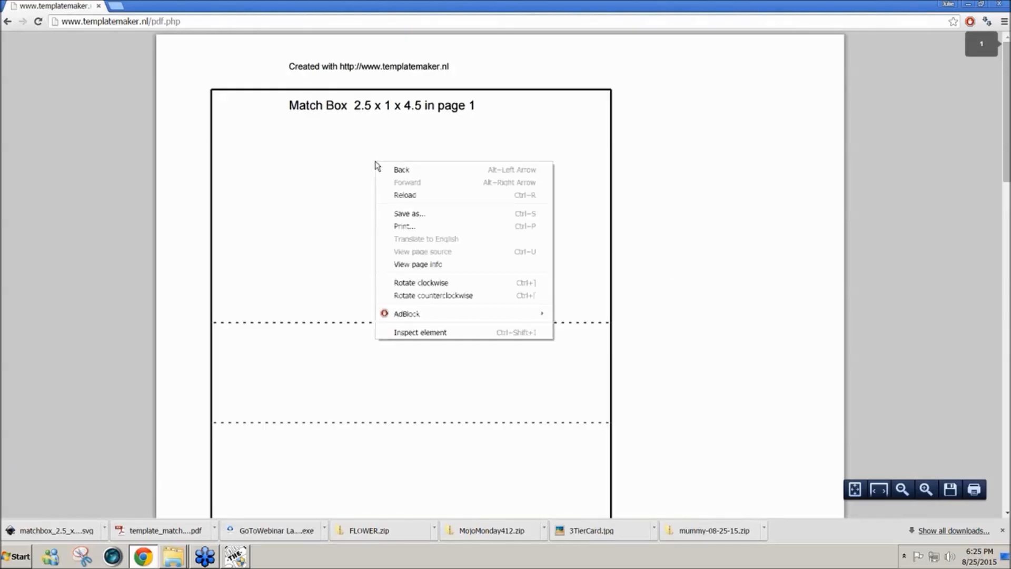
{"action": "left_click", "coordinate": [409, 214]}
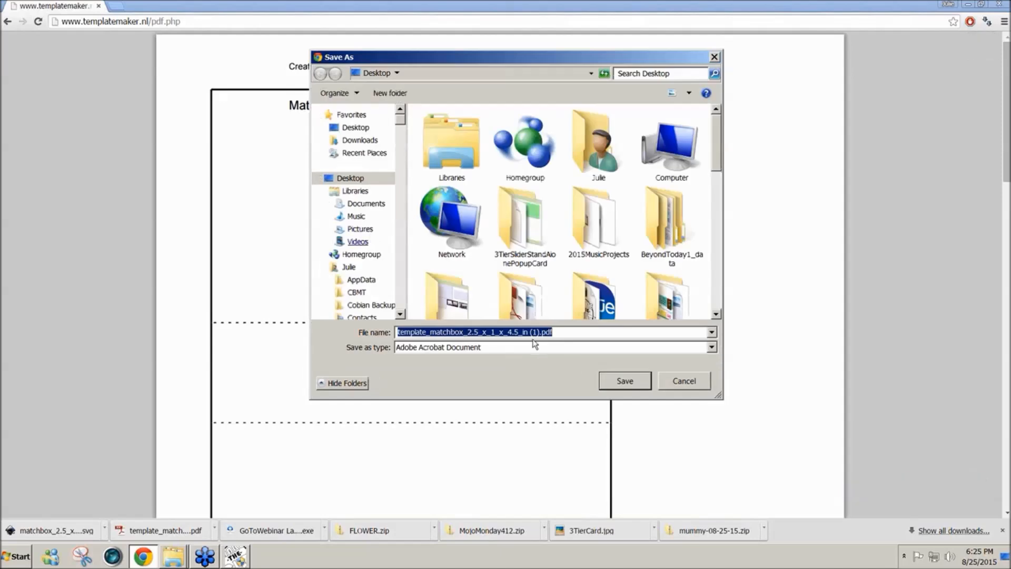
{"action": "left_click", "coordinate": [614, 380]}
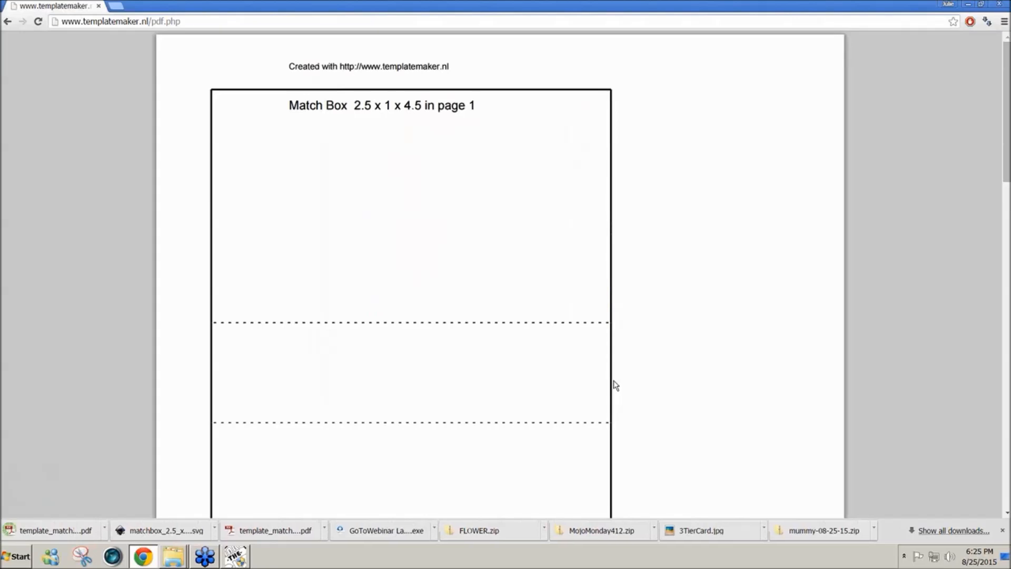
- Return to the match box form and generate the template again in SVG format
{"action": "left_click", "coordinate": [6, 23]}
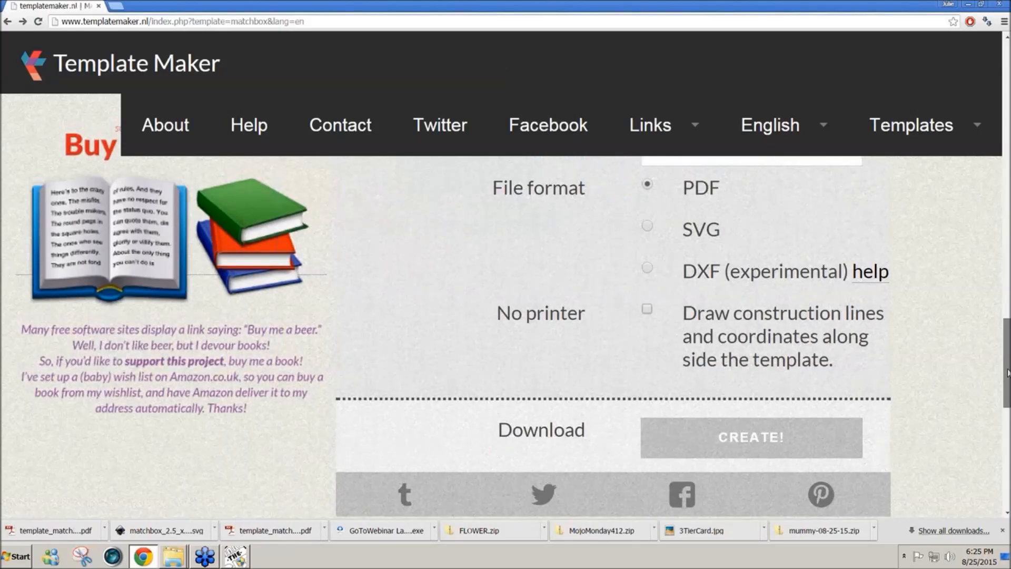
{"action": "mouse_move", "coordinate": [1007, 372]}
{"action": "left_mouse_down"}
{"action": "mouse_move", "coordinate": [1007, 259]}
{"action": "mouse_move", "coordinate": [1005, 382]}
{"action": "left_mouse_up"}
{"action": "left_click", "coordinate": [701, 370]}
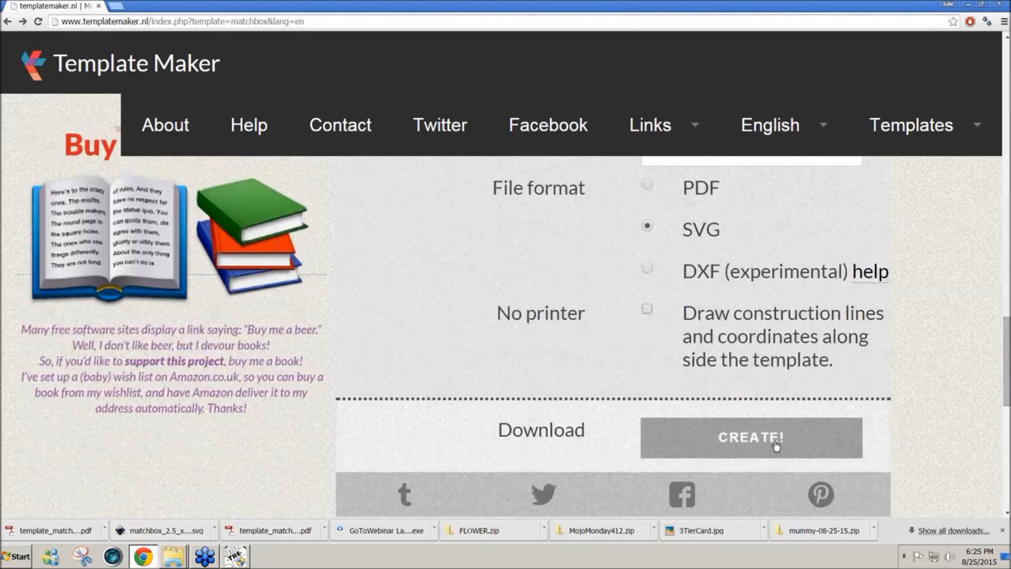
{"action": "left_click", "coordinate": [747, 439]}
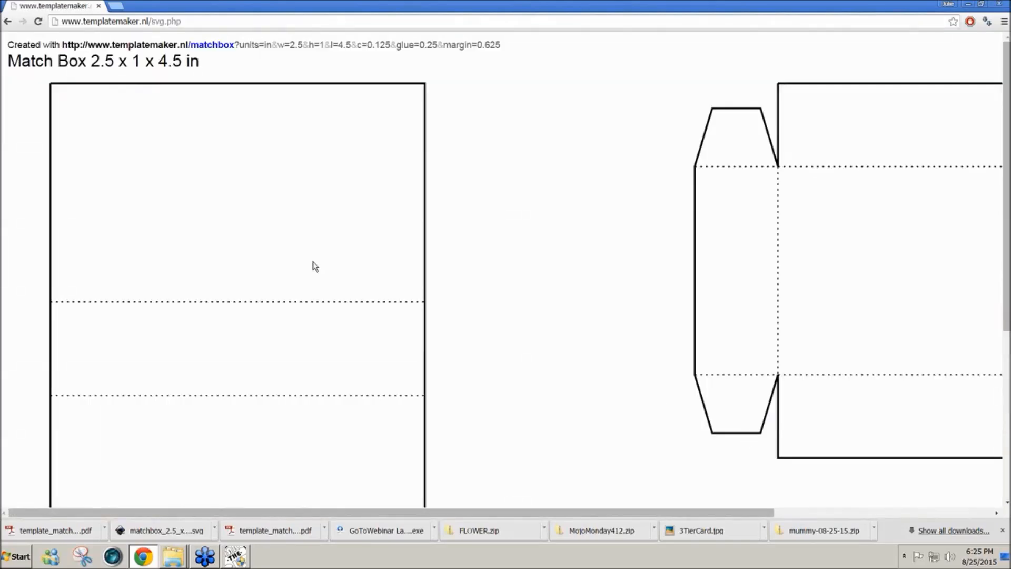
- Save the generated SVG template to the Desktop as matchbox_2.5_x_1_x_4.5_in (1).svg
{"action": "right_click", "coordinate": [314, 265]}
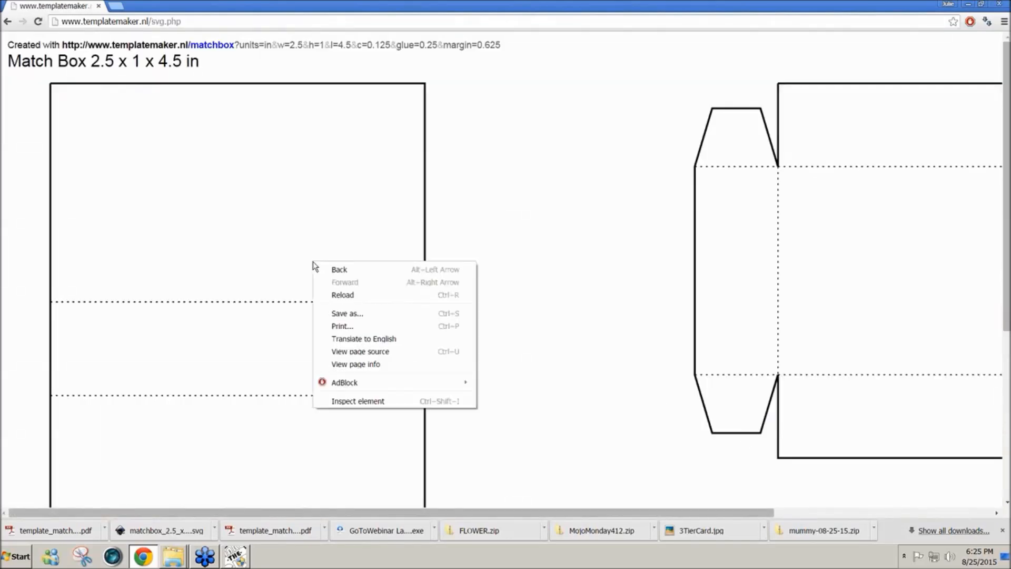
{"action": "left_click", "coordinate": [348, 314]}
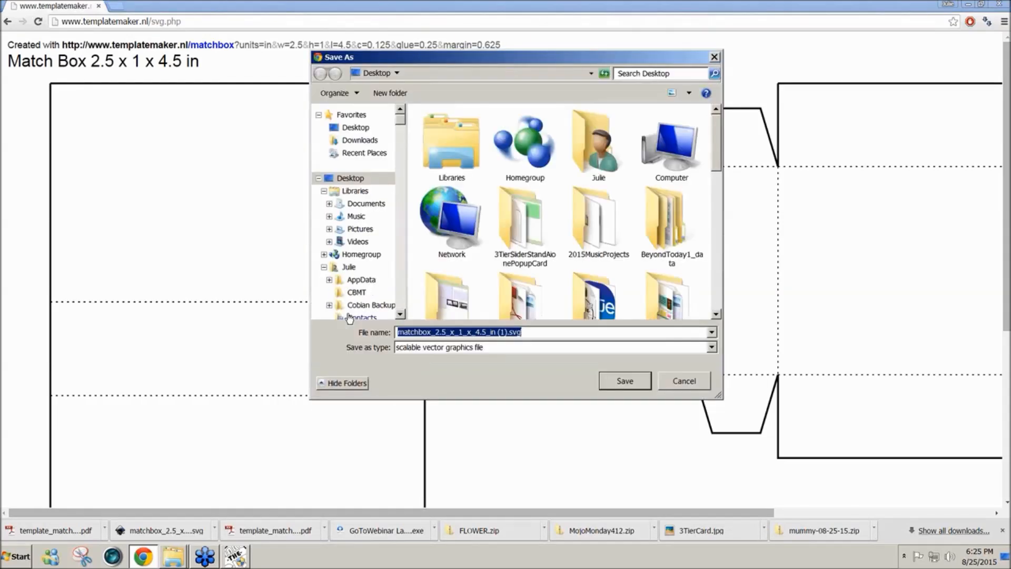
{"action": "left_click", "coordinate": [624, 381]}
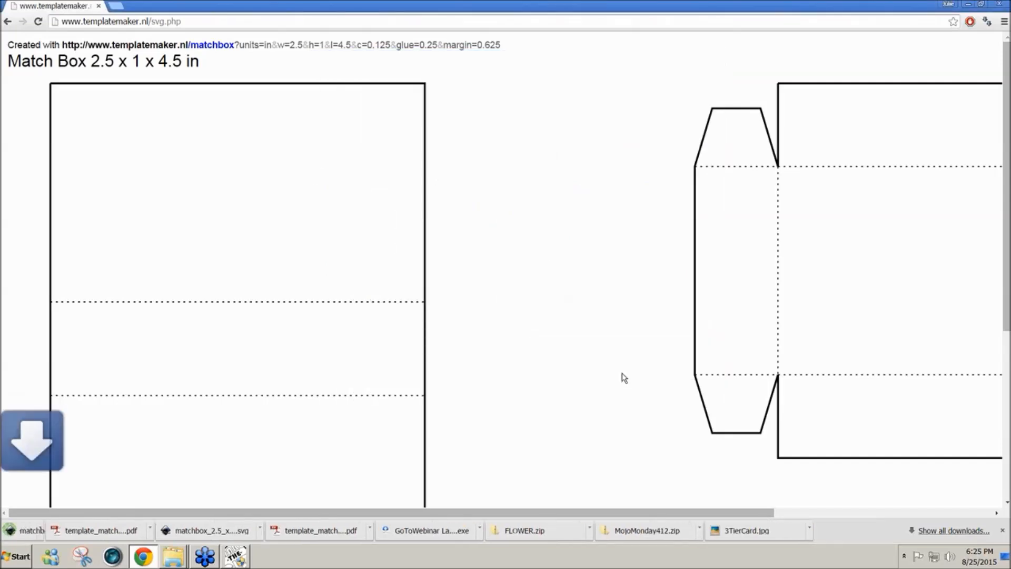
- Switch to Make The Cut and add a page named New Page to the tissue box project
{"action": "left_click", "coordinate": [236, 557]}
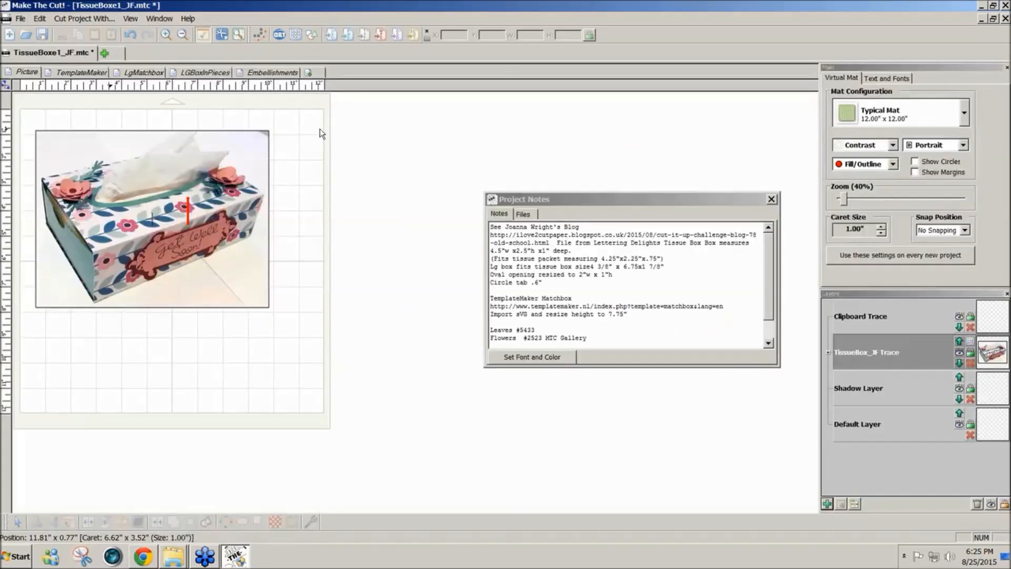
{"action": "left_click", "coordinate": [310, 74]}
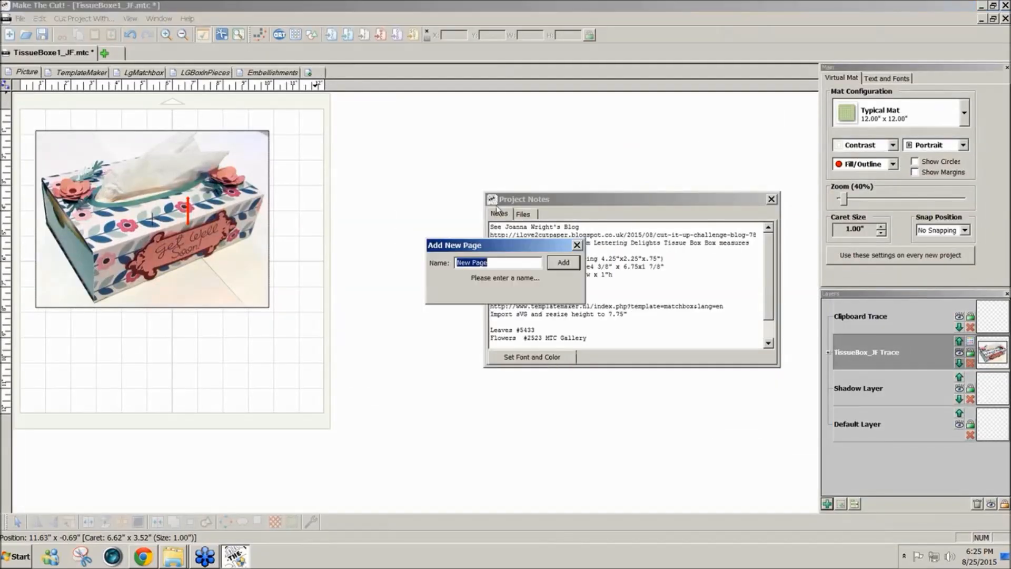
{"action": "left_click", "coordinate": [561, 266]}
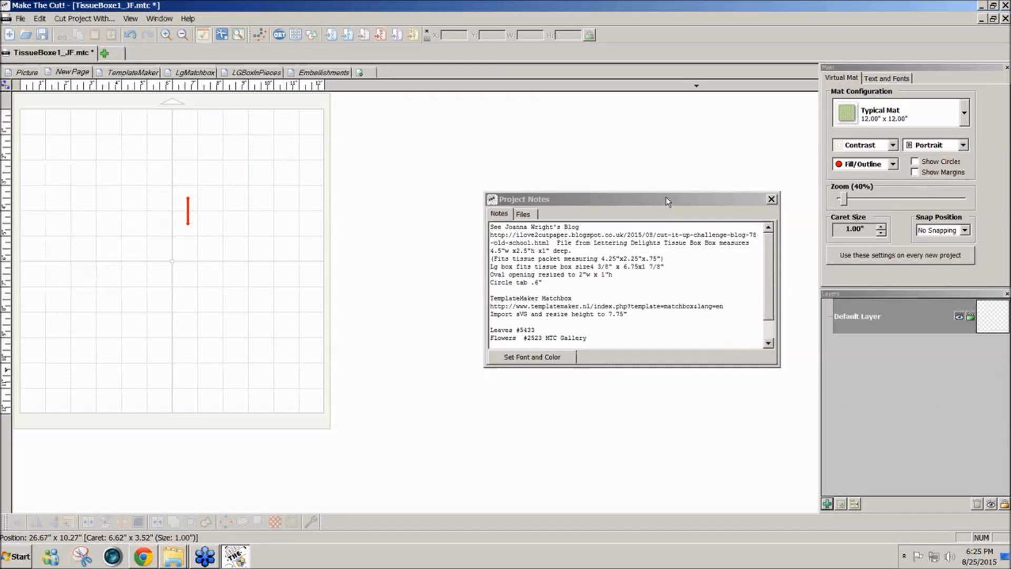
- Import page 1 of template_matchbox_2.5_x_1_x_4.5_in.pdf from the Desktop onto the new page
{"action": "left_click", "coordinate": [346, 36]}
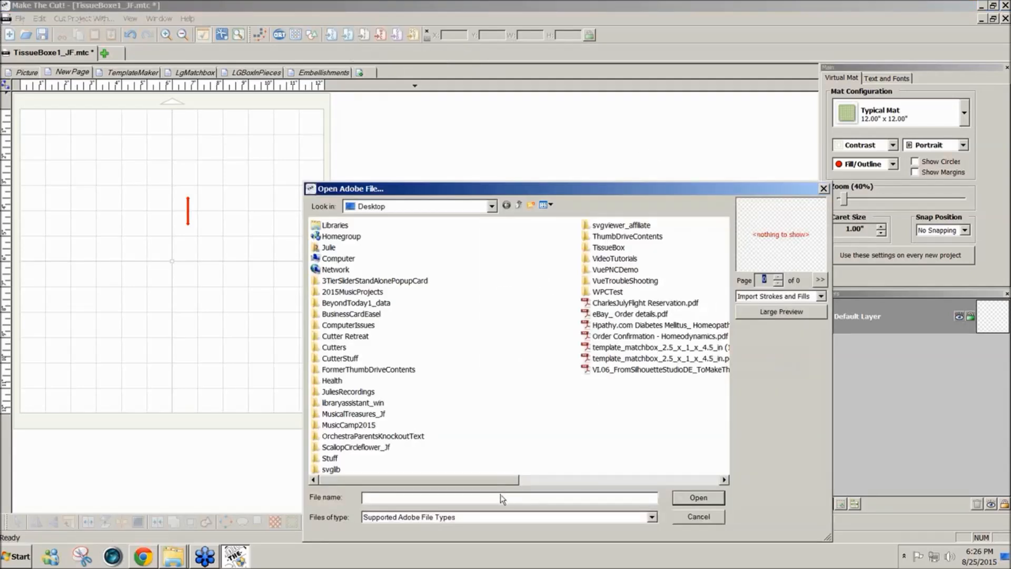
{"action": "left_click_drag", "start_coordinate": [499, 479], "coordinate": [630, 500]}
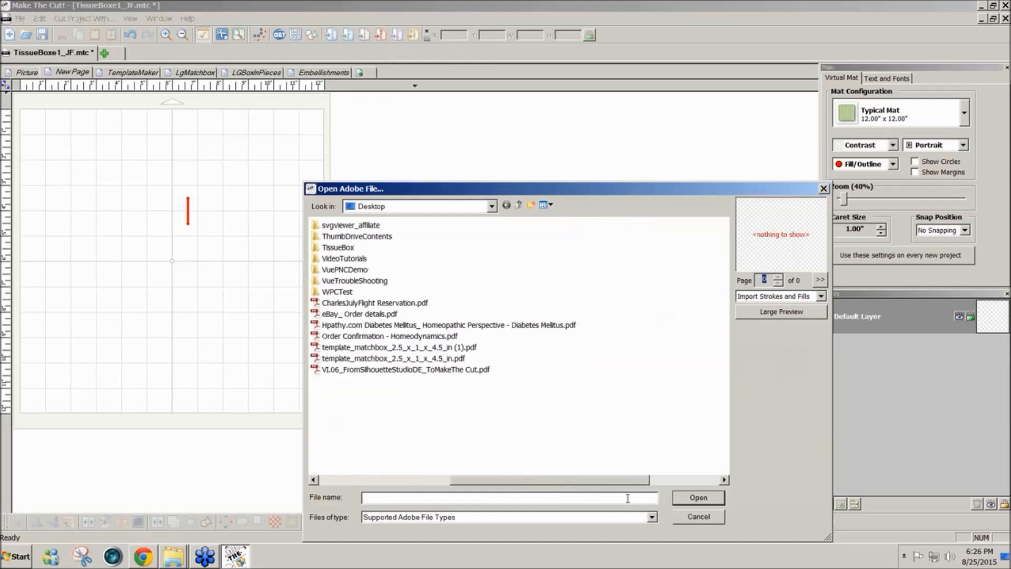
{"action": "left_click", "coordinate": [426, 360]}
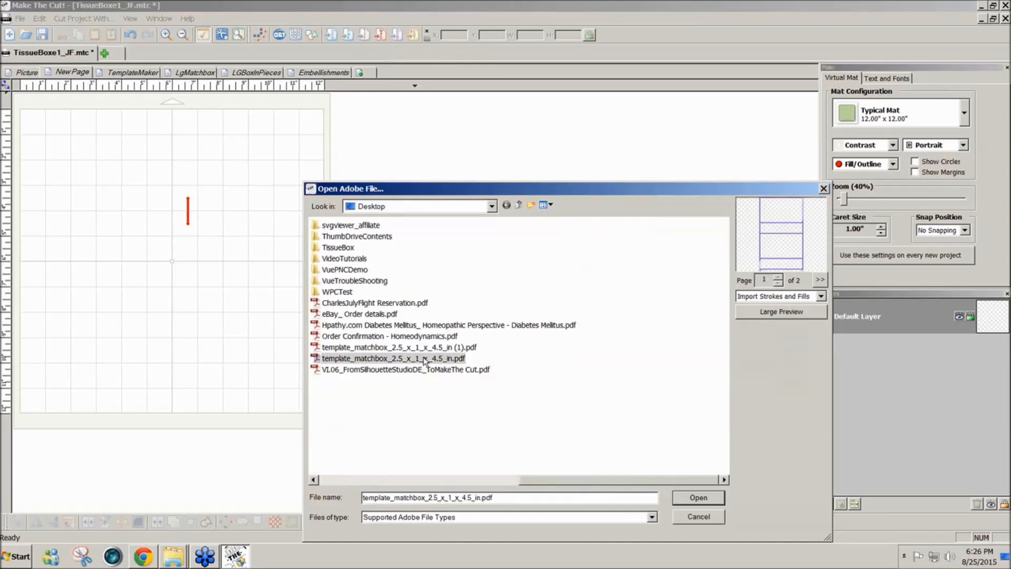
{"action": "left_click", "coordinate": [696, 498]}
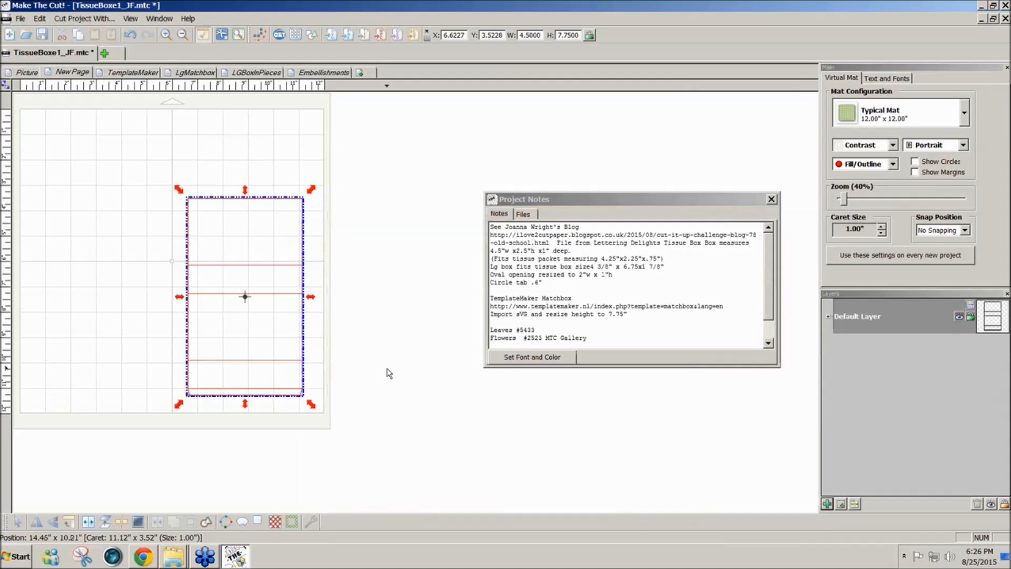
- Import page 2 of template_matchbox_2.5_x_1_x_4.5_in.pdf, the drawer piece, onto the same page
{"action": "left_click", "coordinate": [347, 40]}
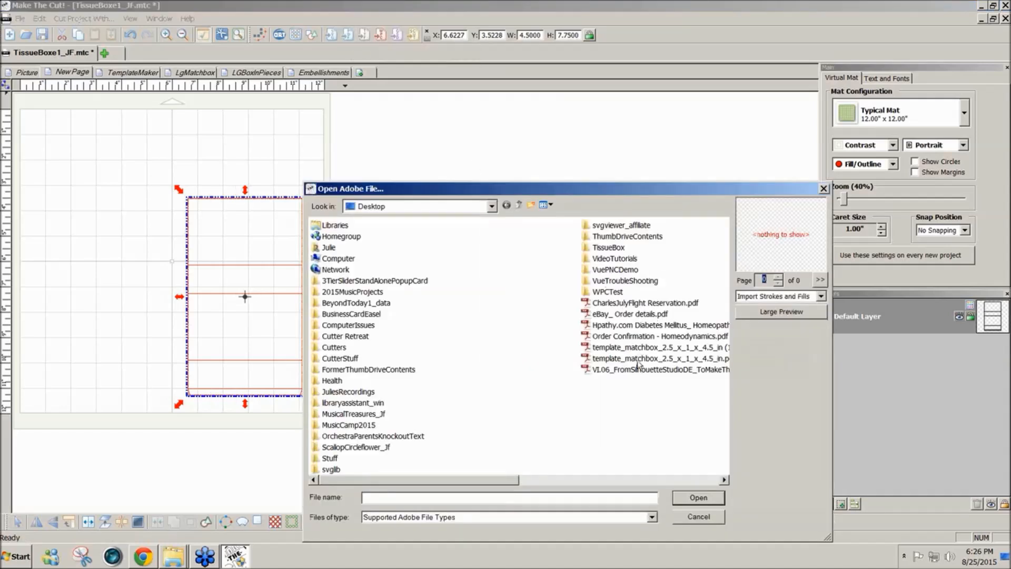
{"action": "left_click", "coordinate": [640, 359]}
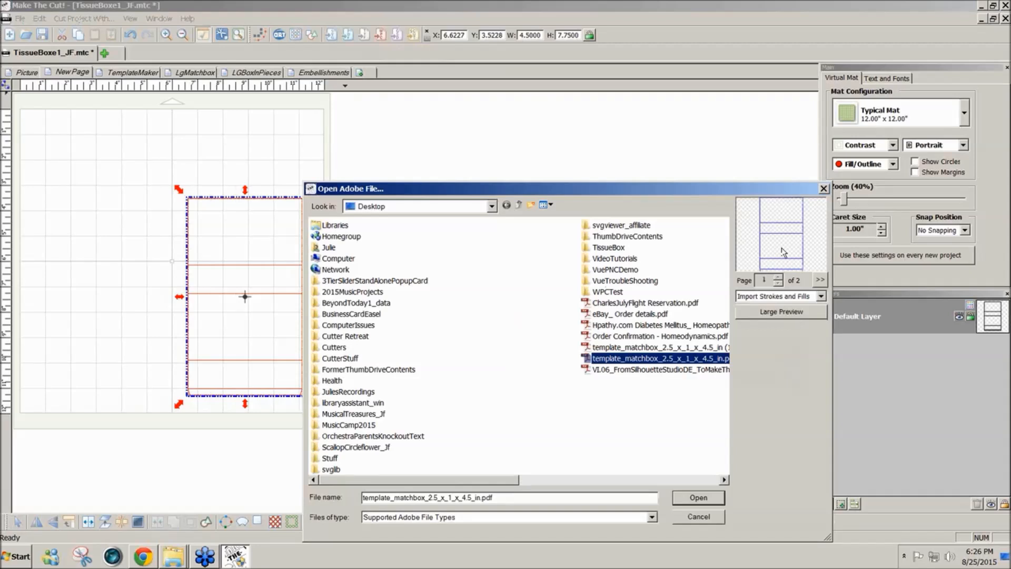
{"action": "left_click", "coordinate": [779, 278]}
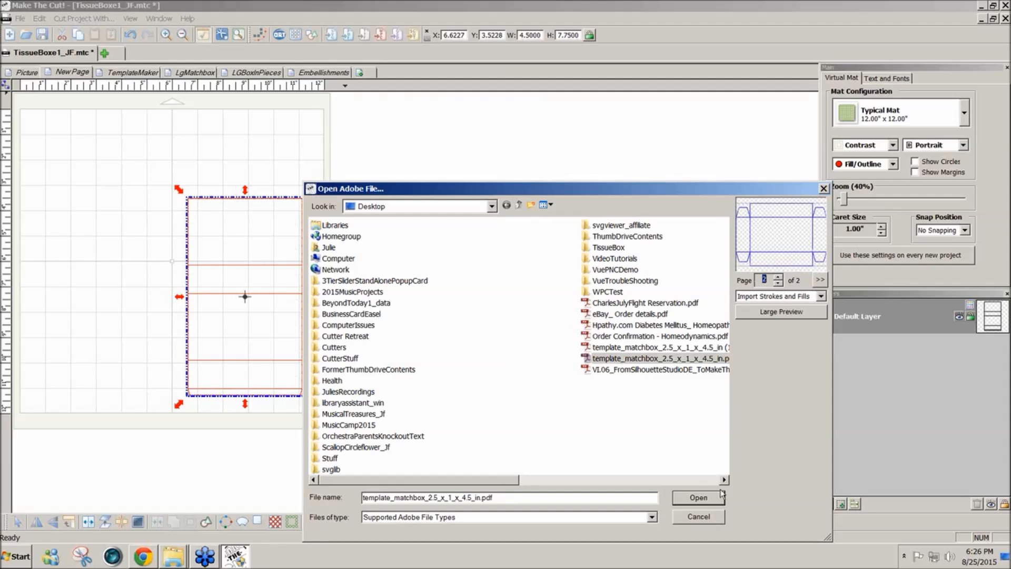
{"action": "left_click", "coordinate": [699, 499]}
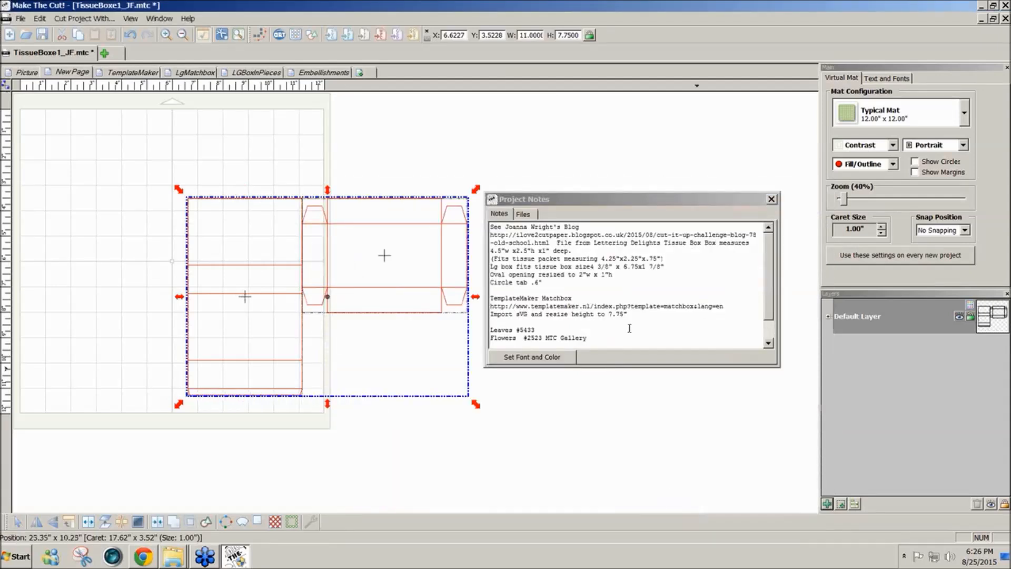
- Move both imported pieces to the mat's upper-left corner, about X 0.08 and Y 0.19 in, and create a new layer
{"action": "left_click_drag", "start_coordinate": [425, 286], "coordinate": [275, 204]}
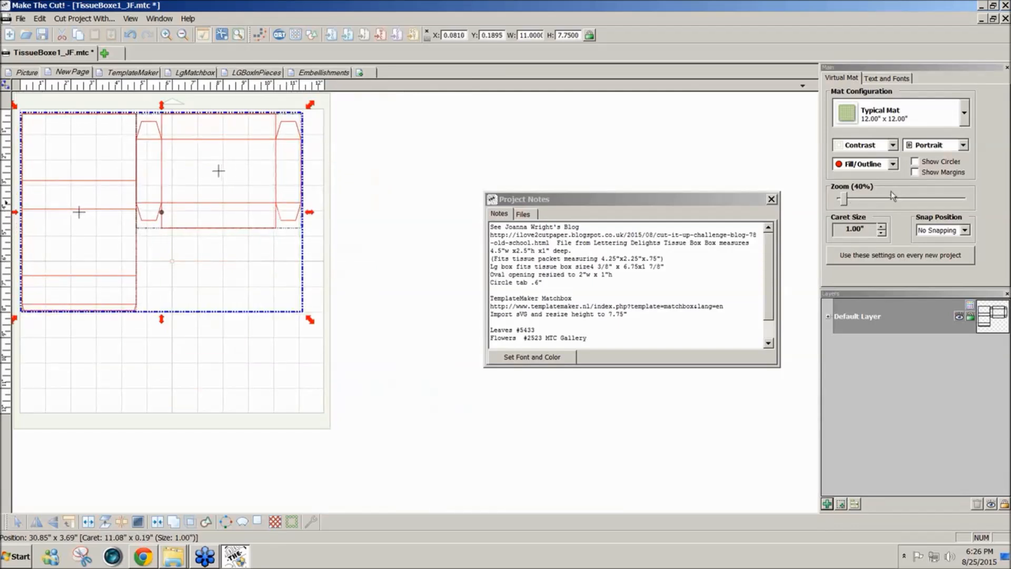
{"action": "left_click_drag", "start_coordinate": [844, 201], "coordinate": [848, 200]}
{"action": "left_click", "coordinate": [667, 409]}
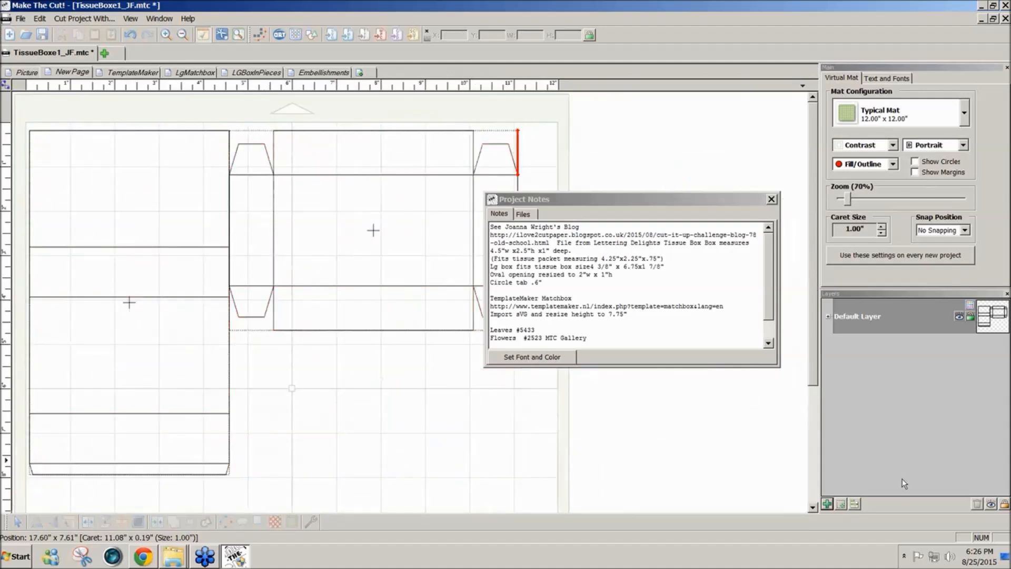
{"action": "left_click", "coordinate": [826, 504]}
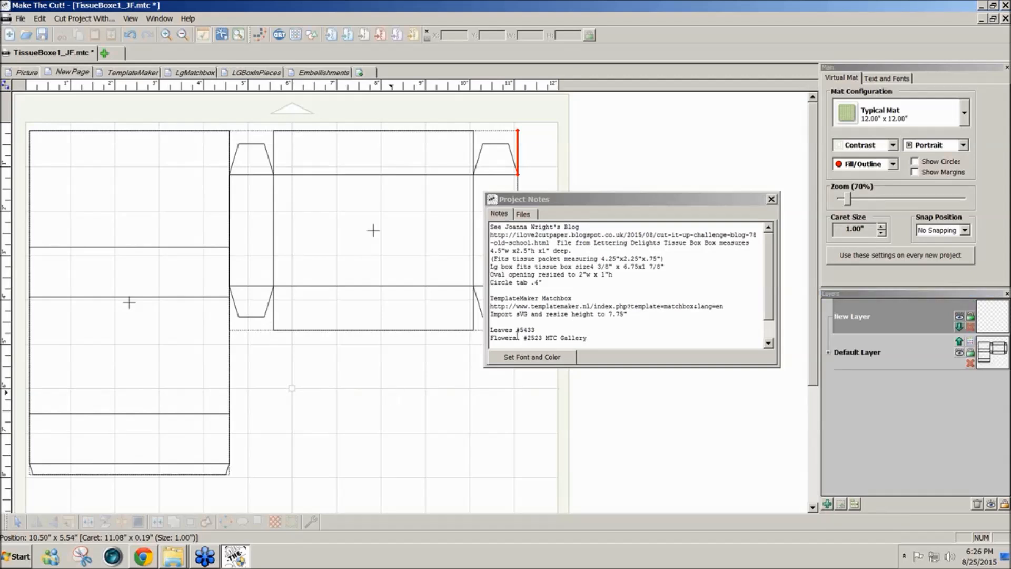
{"action": "left_click_drag", "start_coordinate": [607, 199], "coordinate": [662, 164]}
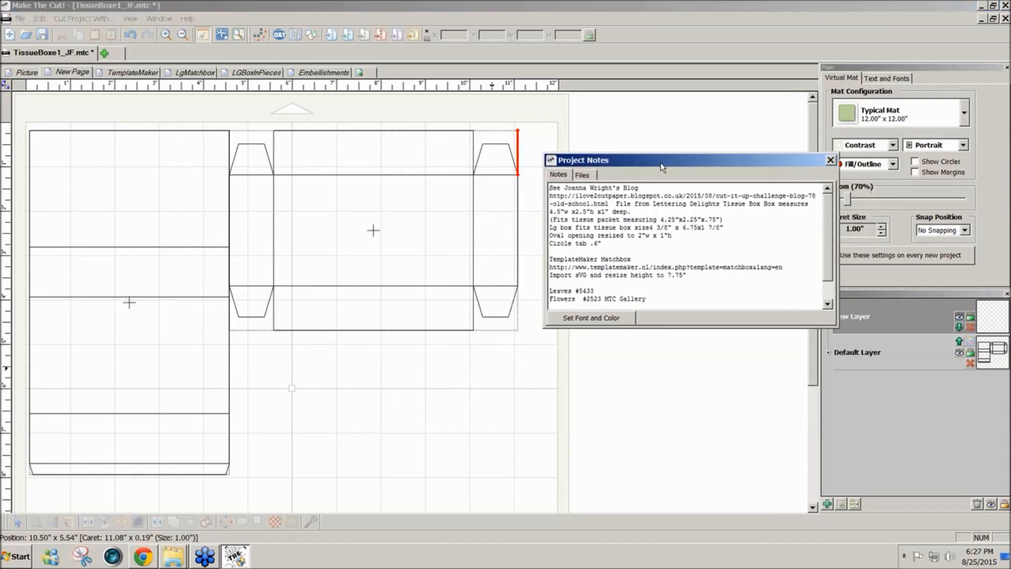
- Examine the dimensions of the imported drawer piece and of both PDF pieces together
{"action": "left_click", "coordinate": [408, 331]}
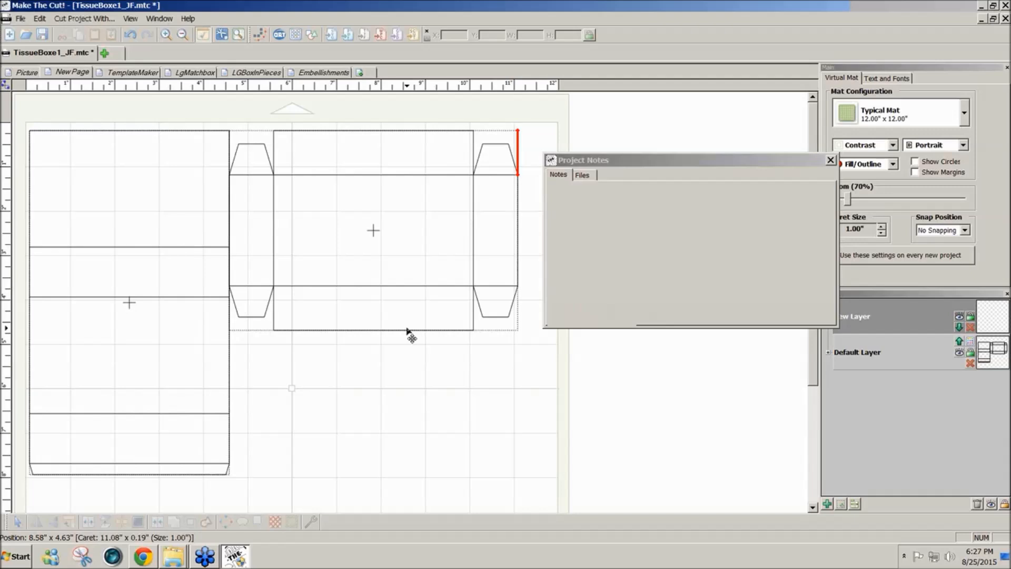
{"action": "left_click", "coordinate": [406, 289]}
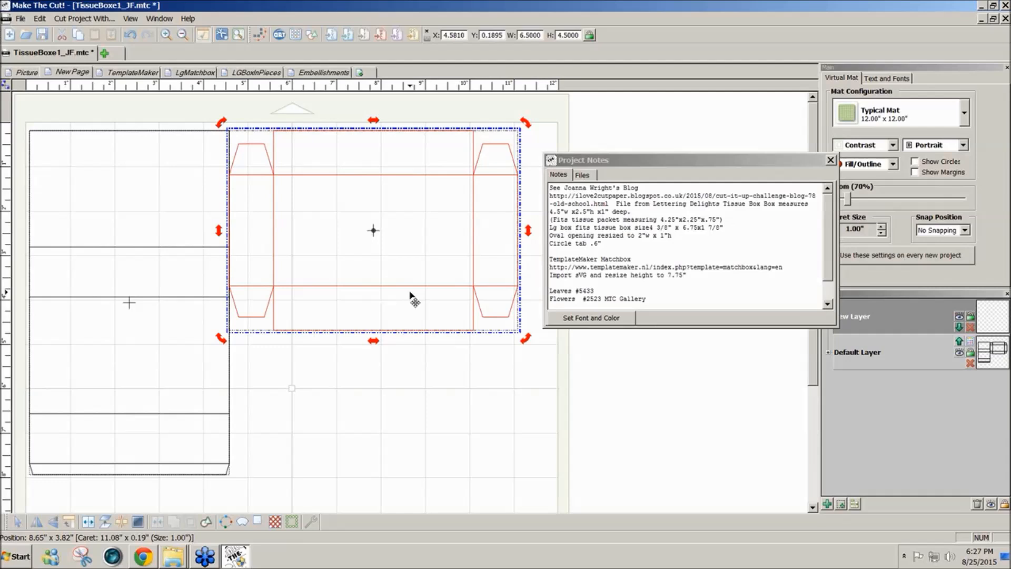
{"action": "left_click", "coordinate": [230, 409]}
{"action": "left_click", "coordinate": [320, 331]}
{"action": "left_click_drag", "start_coordinate": [348, 330], "coordinate": [350, 332]}
{"action": "left_click_drag", "start_coordinate": [19, 101], "coordinate": [645, 502]}
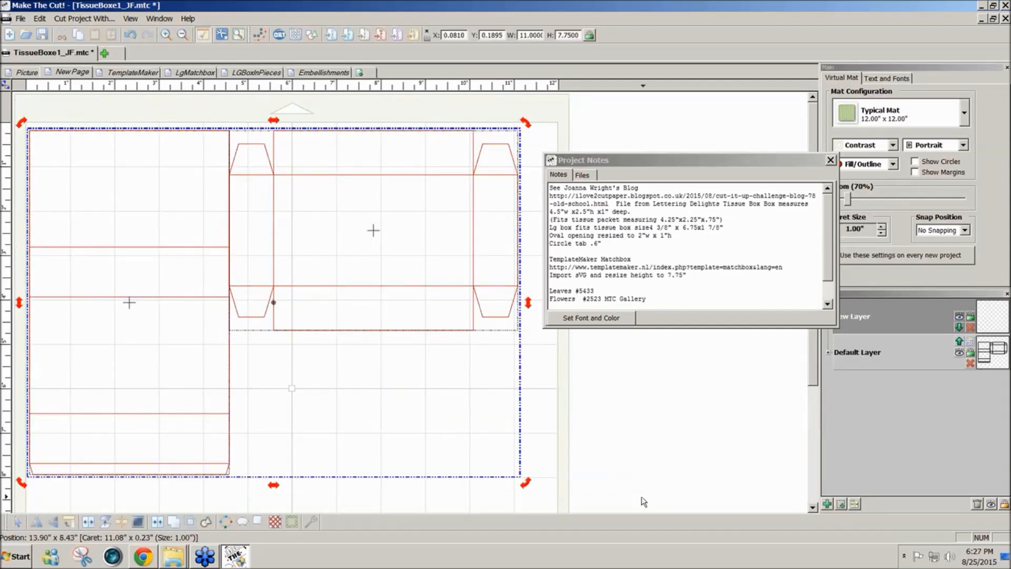
{"action": "left_click", "coordinate": [596, 463]}
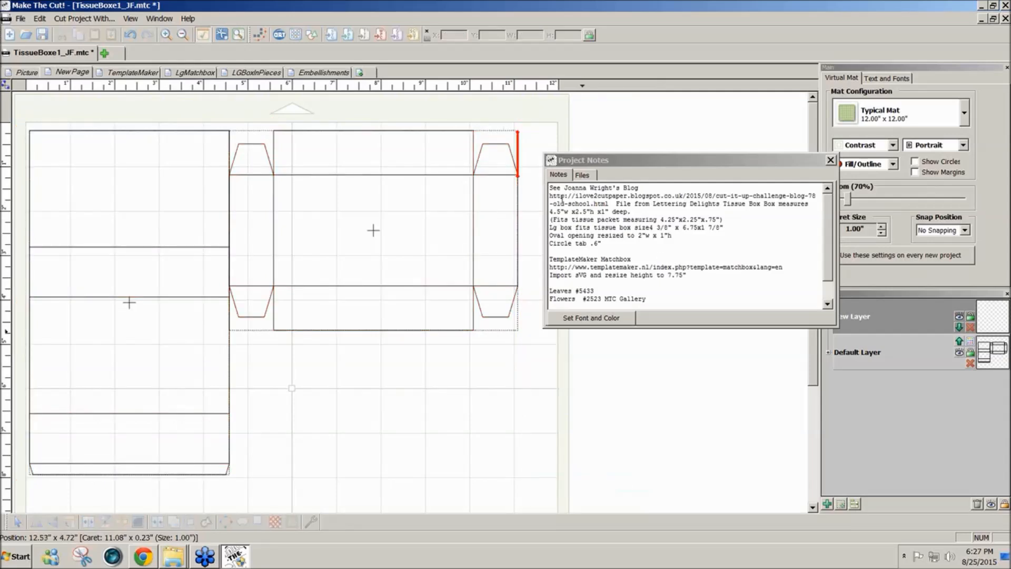
- Import matchbox_2.5_x_1_x_4.5_in.svg and move its pieces over the PDF pieces, to about X 0.10 and Y 0.19 in
{"action": "left_click", "coordinate": [330, 36]}
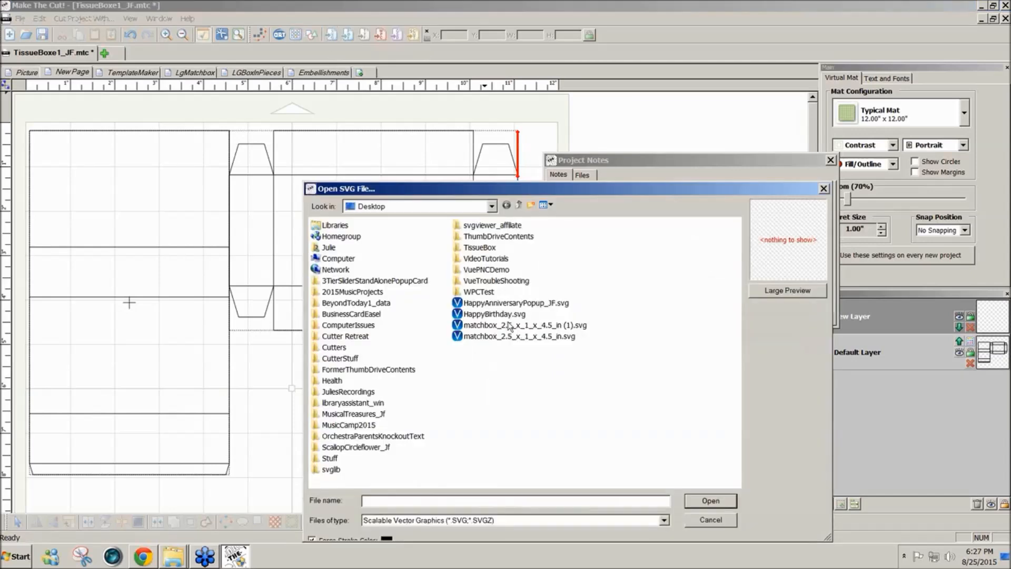
{"action": "left_click", "coordinate": [570, 338]}
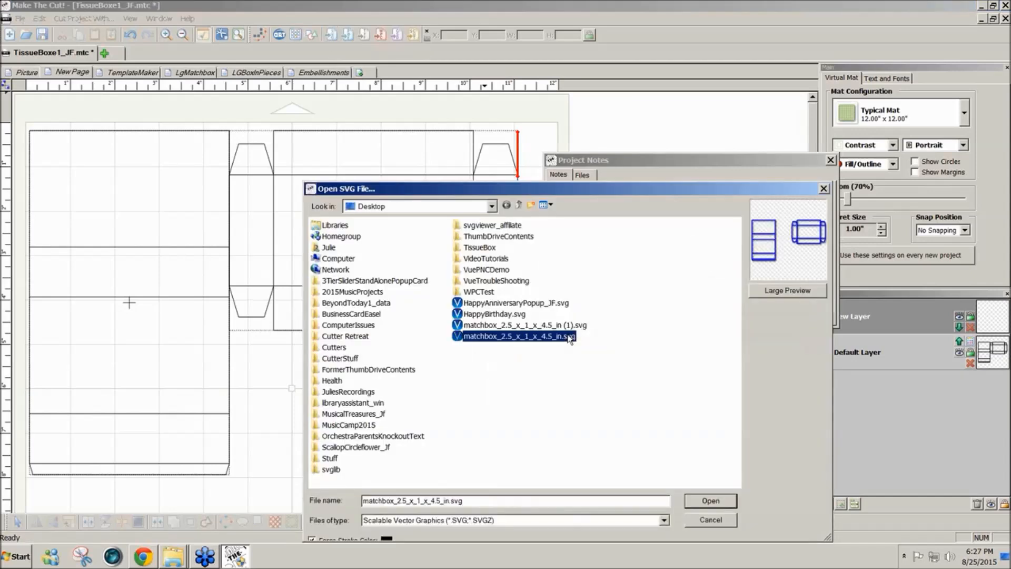
{"action": "left_click", "coordinate": [711, 501]}
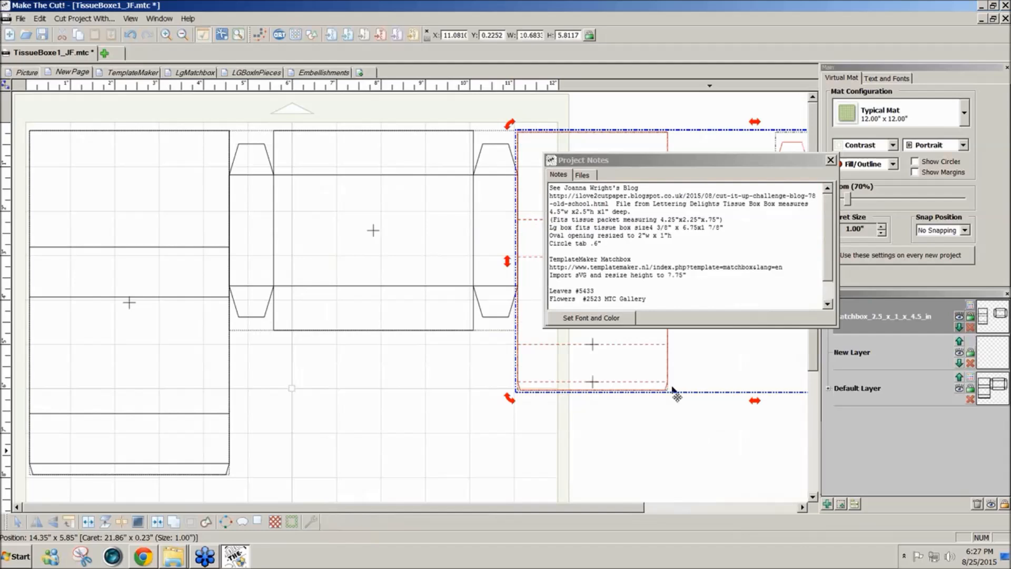
{"action": "left_click_drag", "start_coordinate": [653, 384], "coordinate": [166, 384]}
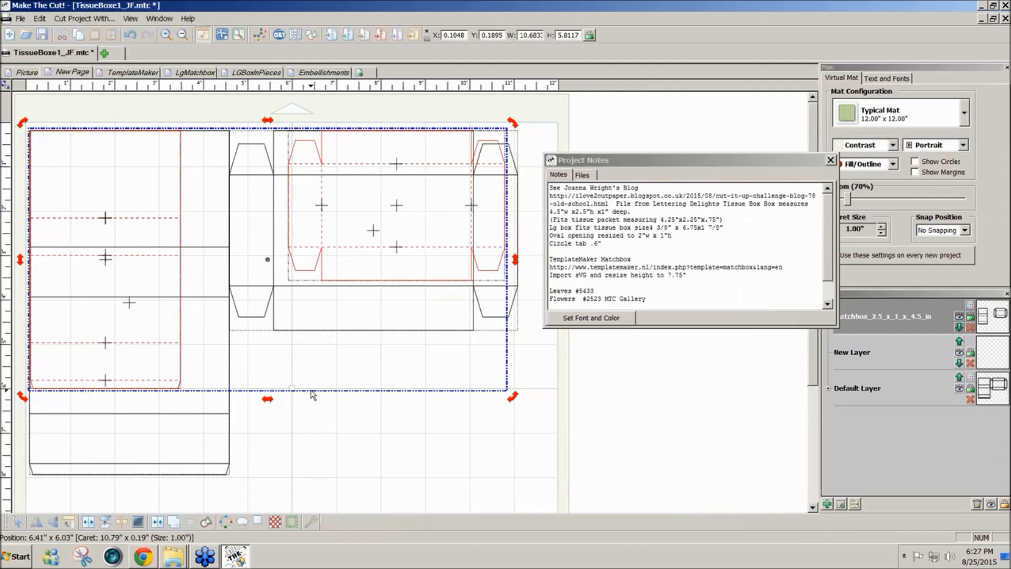
- Compare the SVG and PDF piece sizes, and hide the Default Layer while leaving the SVG layer shown
{"action": "left_click", "coordinate": [176, 390]}
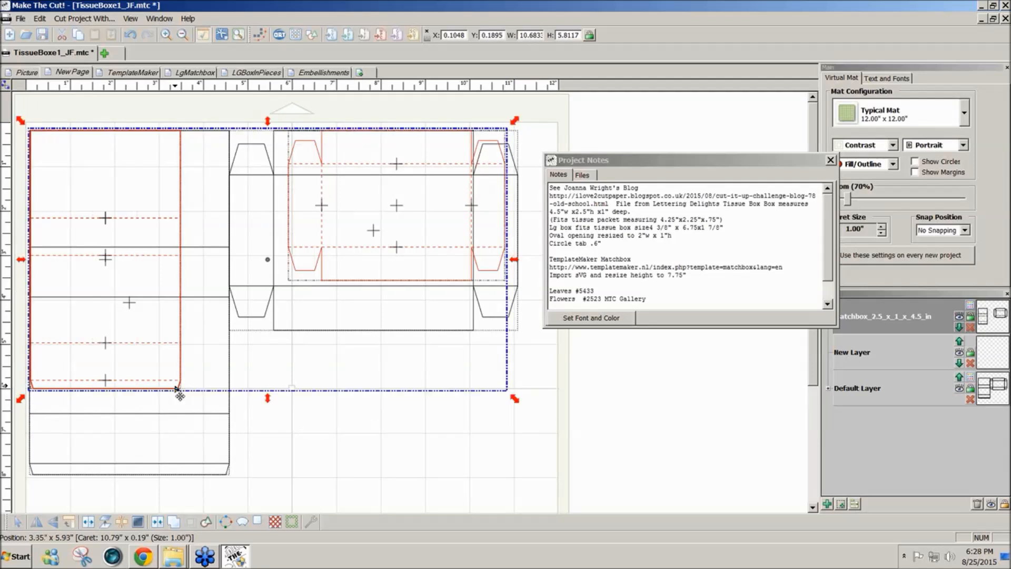
{"action": "left_click", "coordinate": [178, 476]}
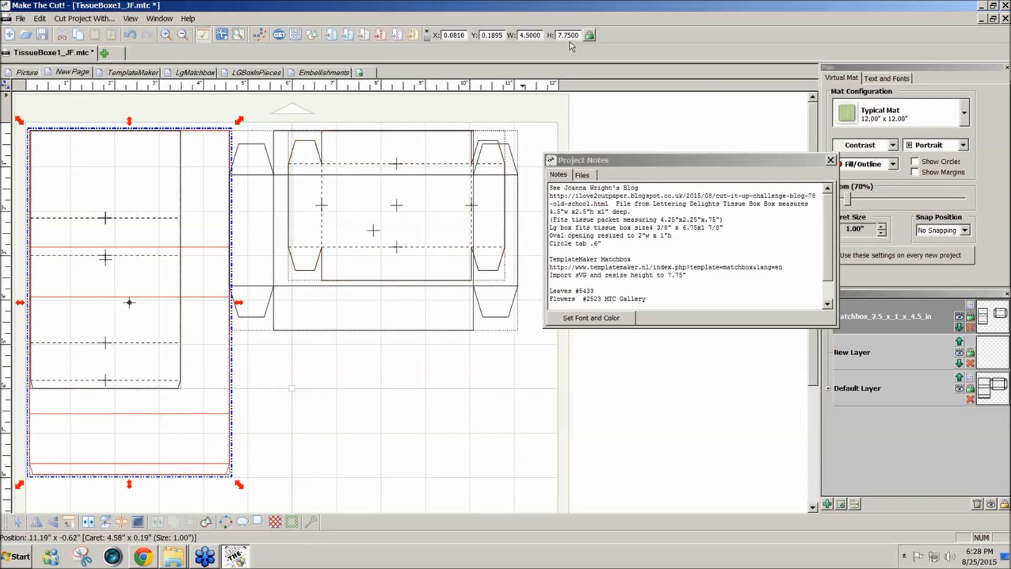
{"action": "left_click", "coordinate": [959, 318]}
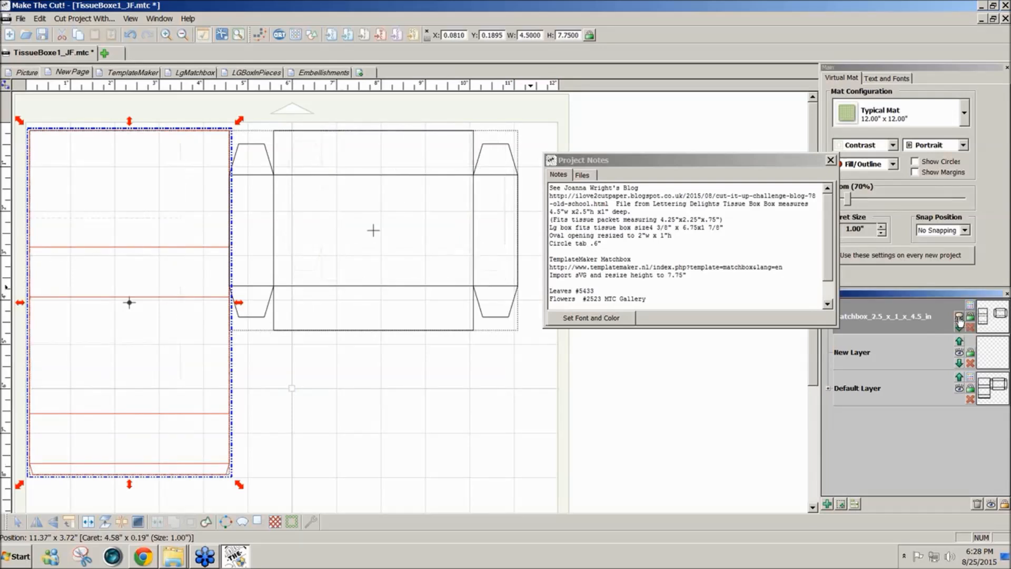
{"action": "left_click", "coordinate": [960, 388]}
{"action": "left_click", "coordinate": [959, 316]}
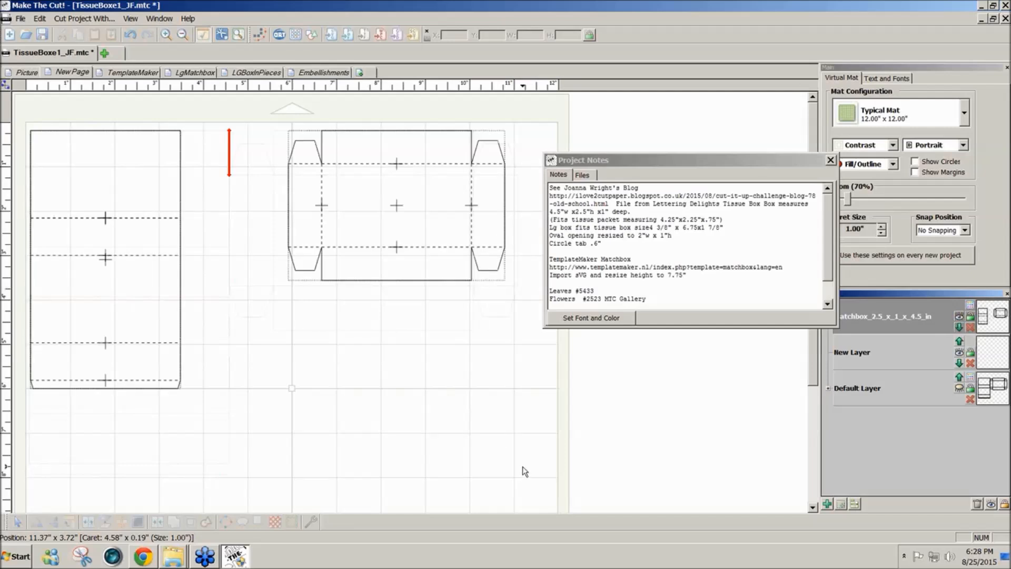
- Select only the SVG drawer piece and move it closer to the sleeve, to about X 5.12 and Y 0.30 in
{"action": "left_click_drag", "start_coordinate": [493, 444], "coordinate": [18, 95]}
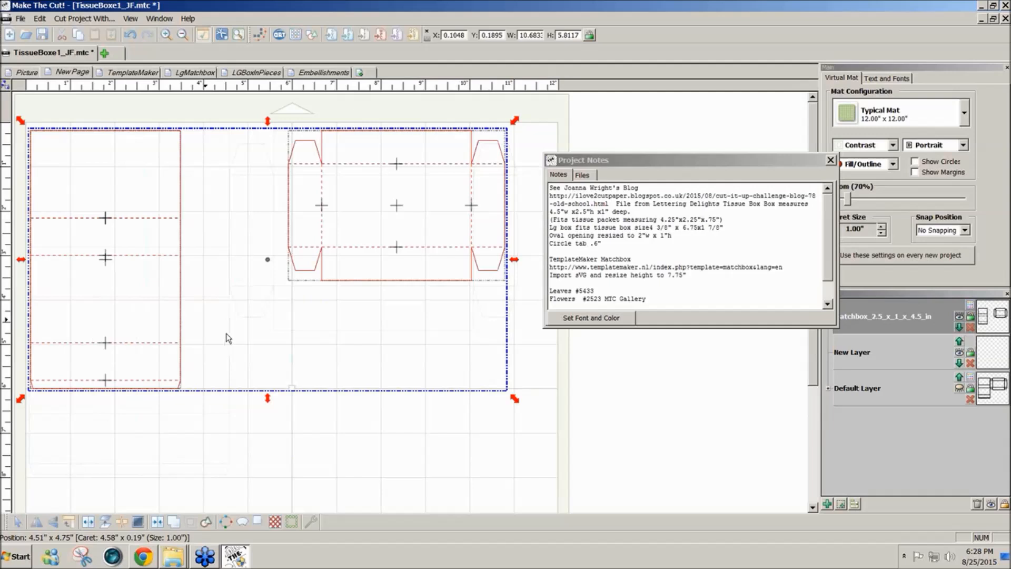
{"action": "left_click", "coordinate": [413, 459]}
{"action": "left_click_drag", "start_coordinate": [245, 106], "coordinate": [577, 337]}
{"action": "left_click_drag", "start_coordinate": [427, 206], "coordinate": [390, 209]}
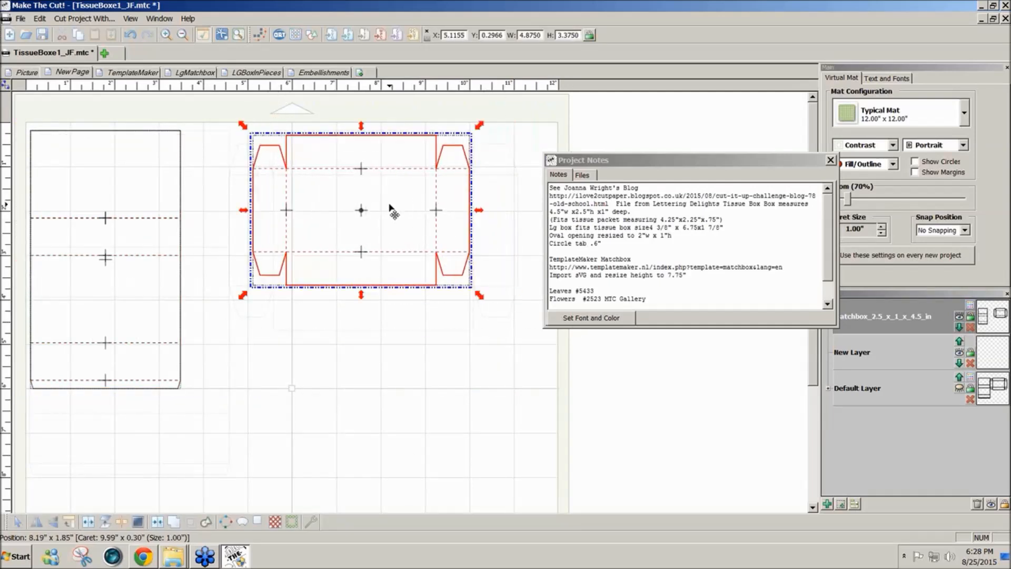
- Select both SVG box pieces together, lock their proportions and set the overall height to 7.75 in
{"action": "left_click_drag", "start_coordinate": [24, 110], "coordinate": [219, 372]}
{"action": "left_click_drag", "start_coordinate": [19, 108], "coordinate": [500, 455]}
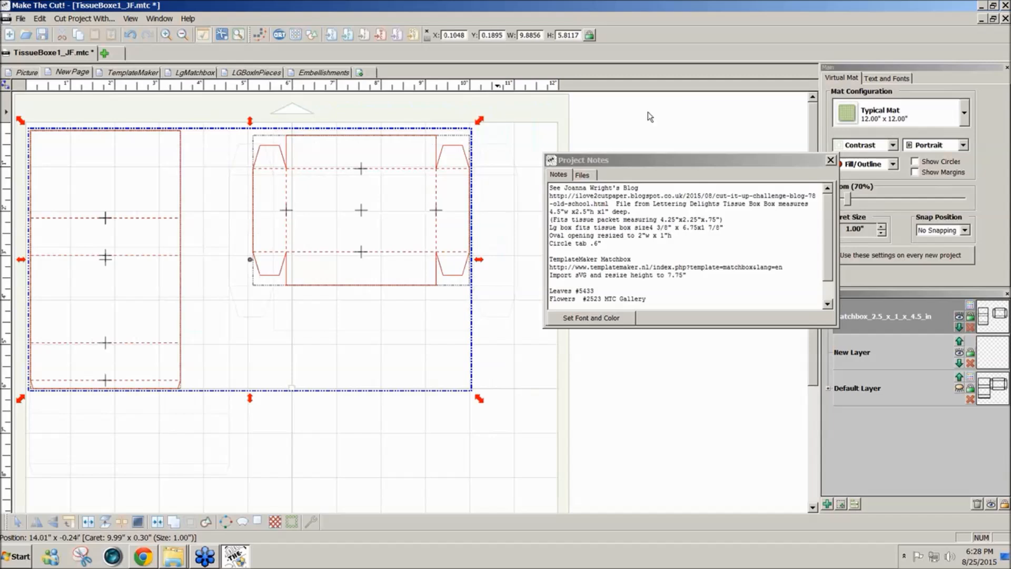
{"action": "left_click", "coordinate": [589, 36]}
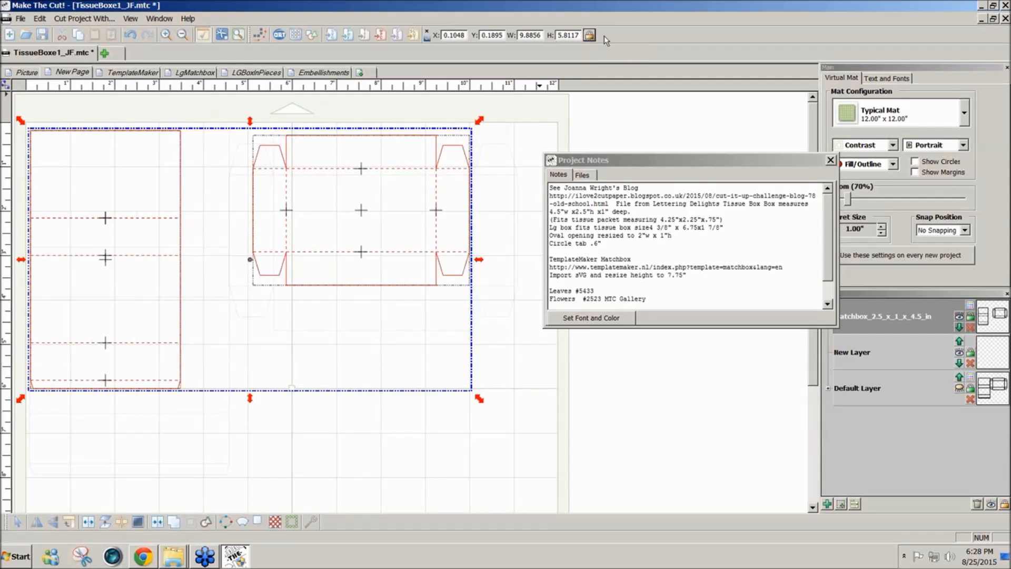
{"action": "double_click", "coordinate": [559, 36]}
{"action": "type", "text": "7.7500"}
{"action": "key", "text": "Return"}
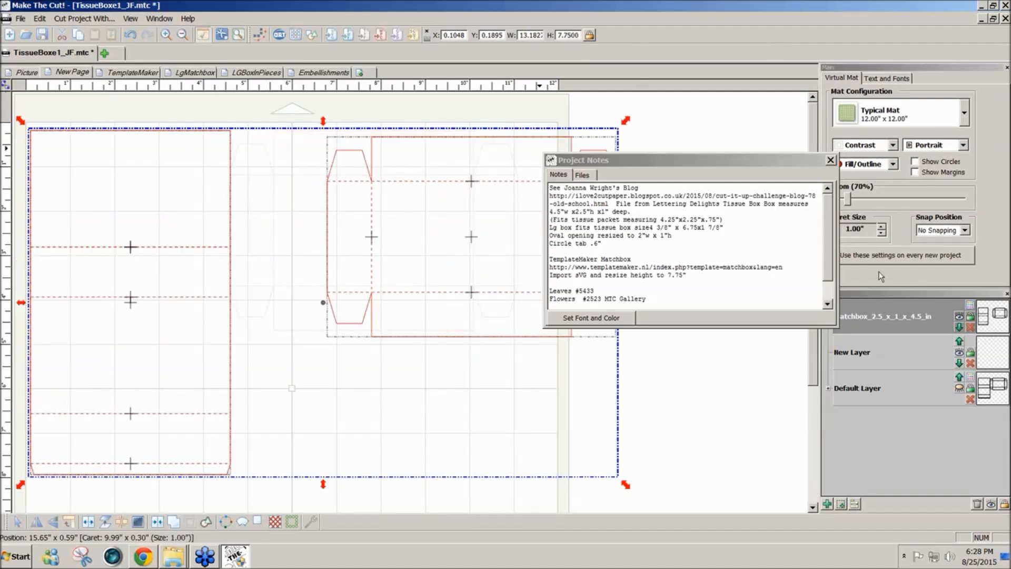
- Show the Default Layer to compare the resized SVG pieces with the PDF pieces, and hide it again
{"action": "left_click", "coordinate": [687, 366]}
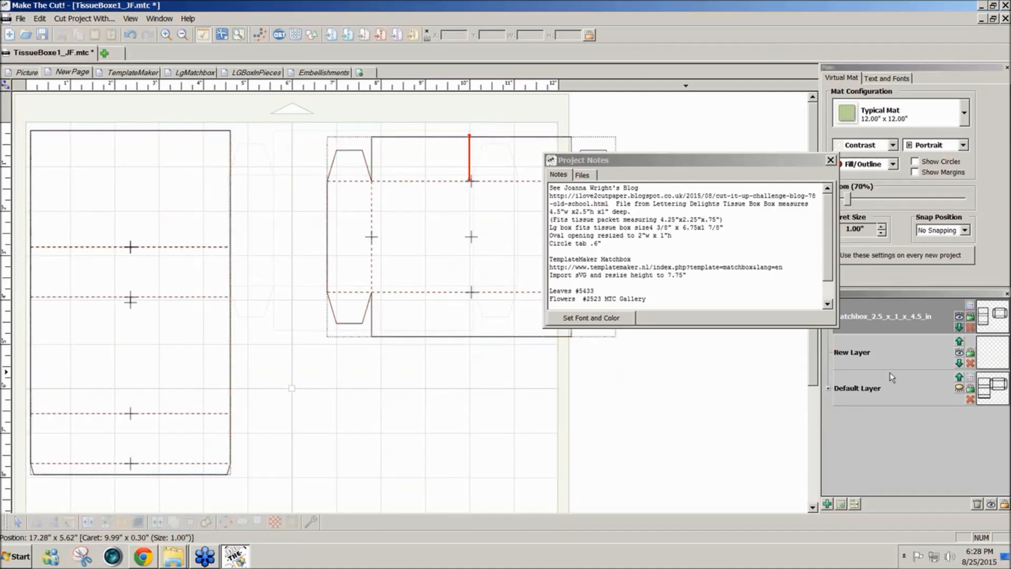
{"action": "left_click", "coordinate": [959, 388]}
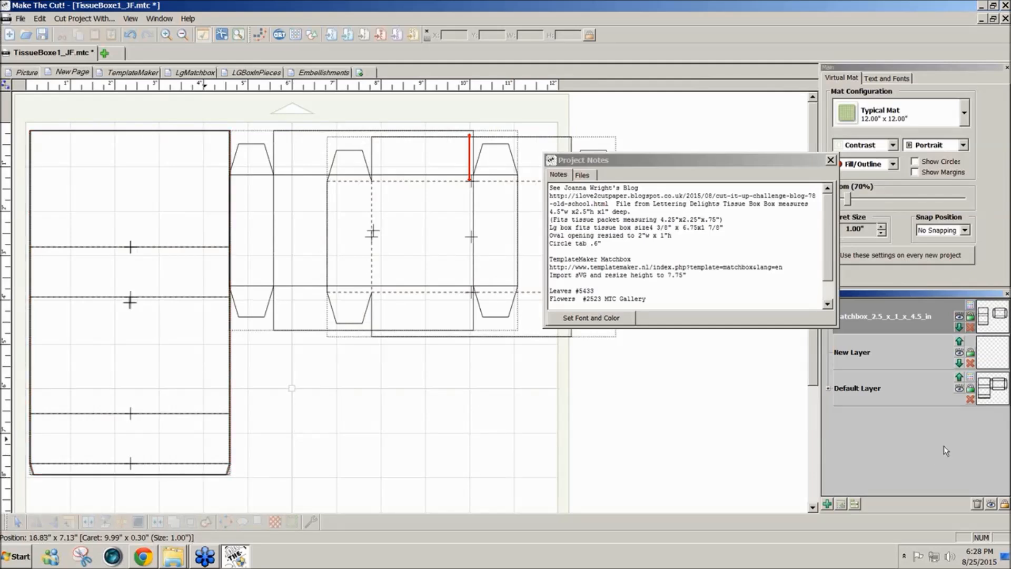
{"action": "left_click", "coordinate": [959, 390]}
- Move the project notes aside and shift the SVG drawer piece right up against the sleeve's edge, near its upper end
{"action": "left_click_drag", "start_coordinate": [726, 161], "coordinate": [848, 234]}
{"action": "left_click_drag", "start_coordinate": [304, 116], "coordinate": [630, 357]}
{"action": "left_click_drag", "start_coordinate": [496, 279], "coordinate": [403, 269]}
{"action": "left_click", "coordinate": [495, 419]}
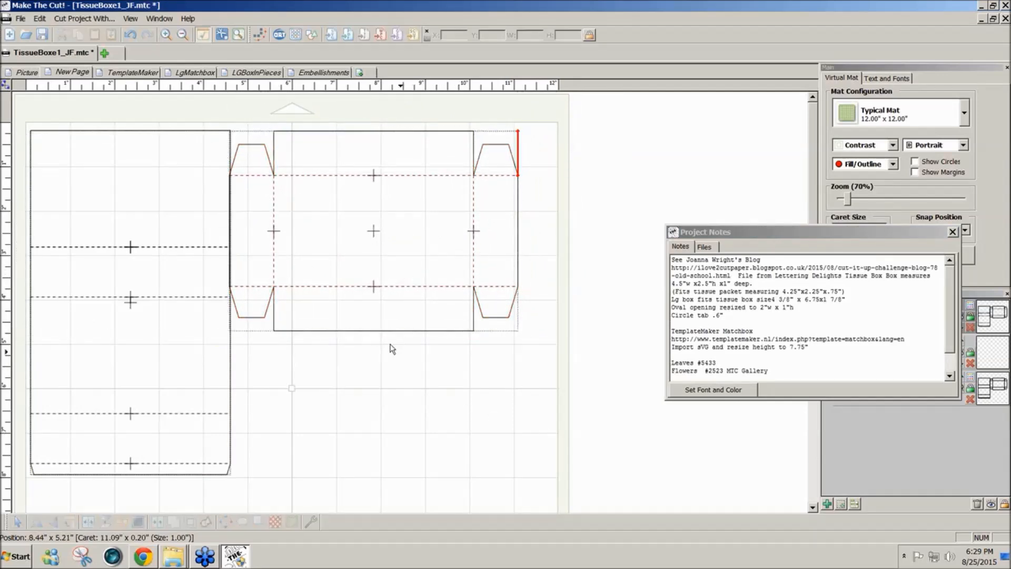
- Check the sleeve's dashed fold lines as separate paths and move the project notes clear of the pieces
{"action": "left_click", "coordinate": [193, 248]}
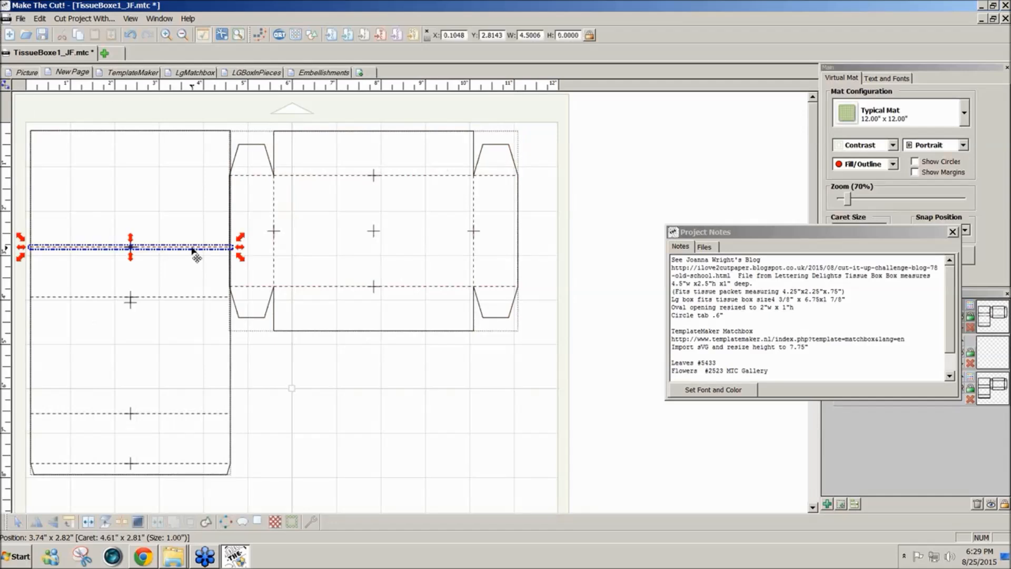
{"action": "left_click", "coordinate": [194, 297]}
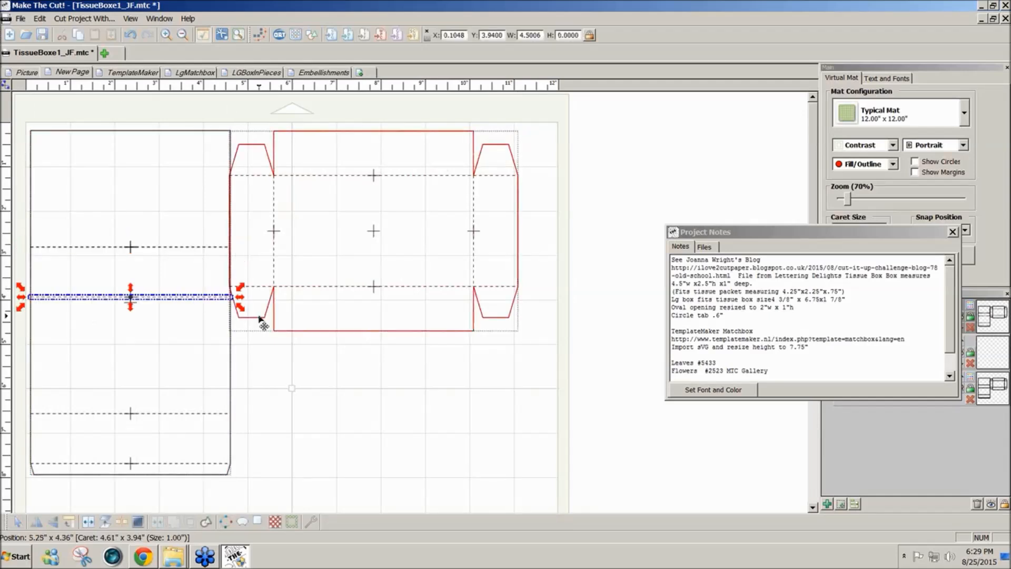
{"action": "left_click", "coordinate": [630, 402]}
{"action": "left_click_drag", "start_coordinate": [824, 237], "coordinate": [682, 110]}
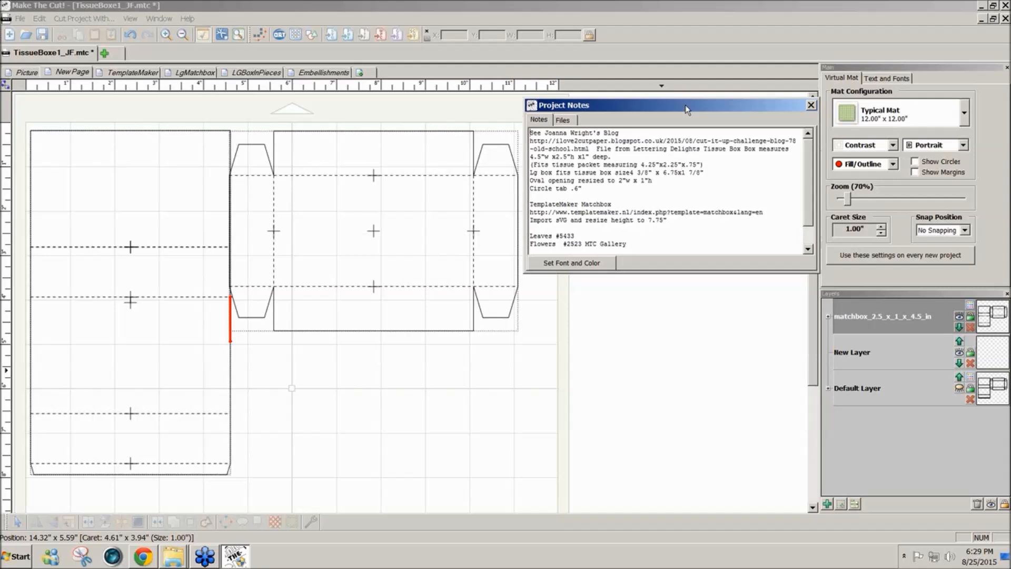
{"action": "left_click_drag", "start_coordinate": [688, 109], "coordinate": [714, 391]}
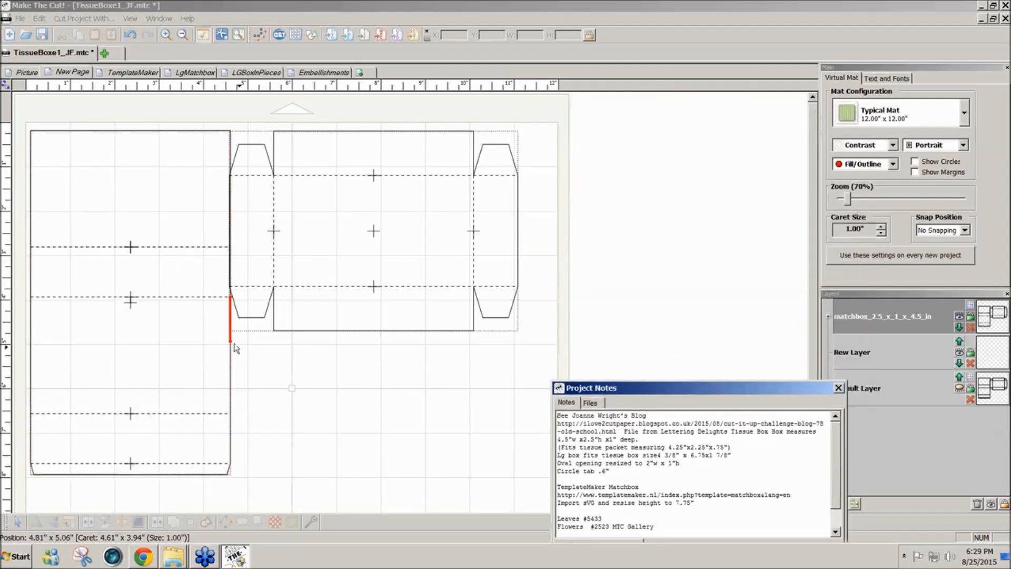
- Move the drawer piece away from the sleeve, to about X 6.00 and Y 2.01 in, and delete the hidden Default Layer
{"action": "left_click_drag", "start_coordinate": [204, 103], "coordinate": [563, 393]}
{"action": "left_click_drag", "start_coordinate": [354, 304], "coordinate": [389, 384]}
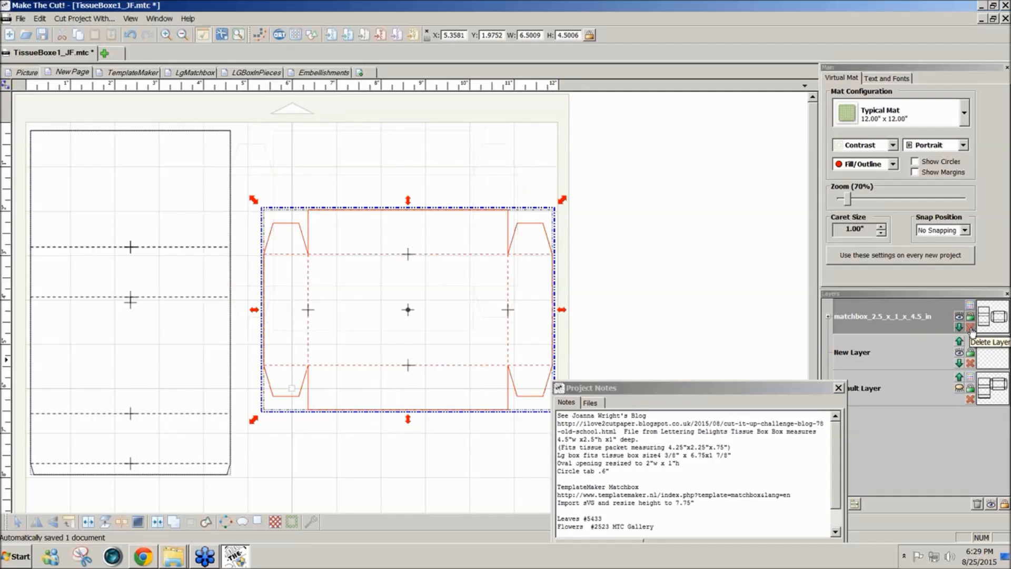
{"action": "left_click", "coordinate": [970, 401]}
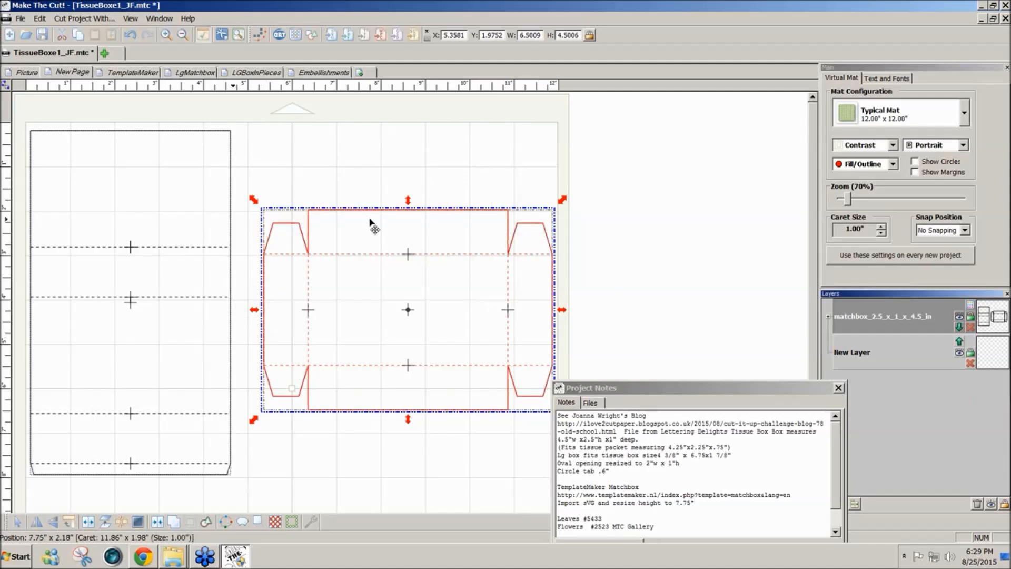
{"action": "left_click_drag", "start_coordinate": [244, 175], "coordinate": [729, 472]}
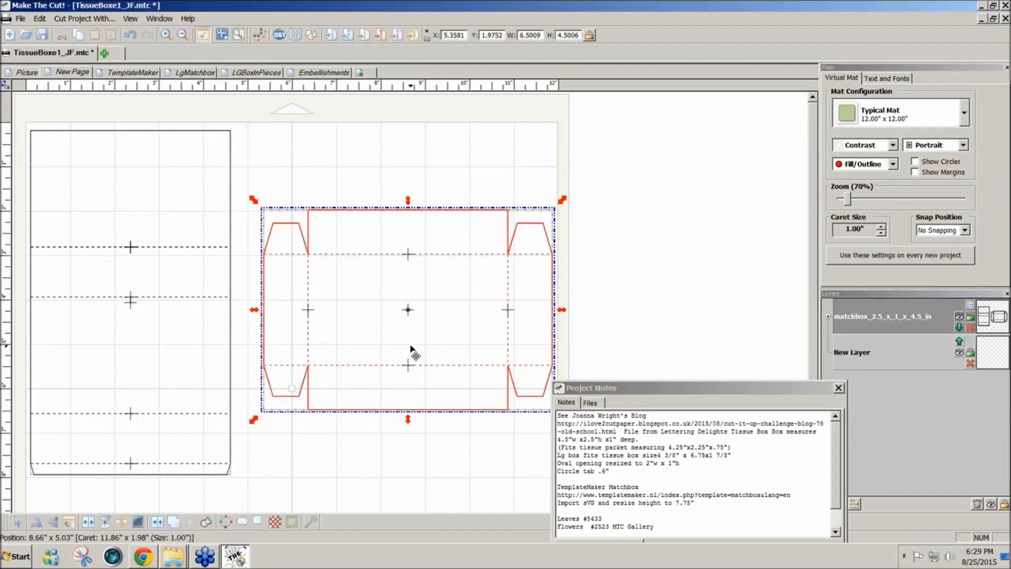
{"action": "left_click_drag", "start_coordinate": [413, 352], "coordinate": [442, 354]}
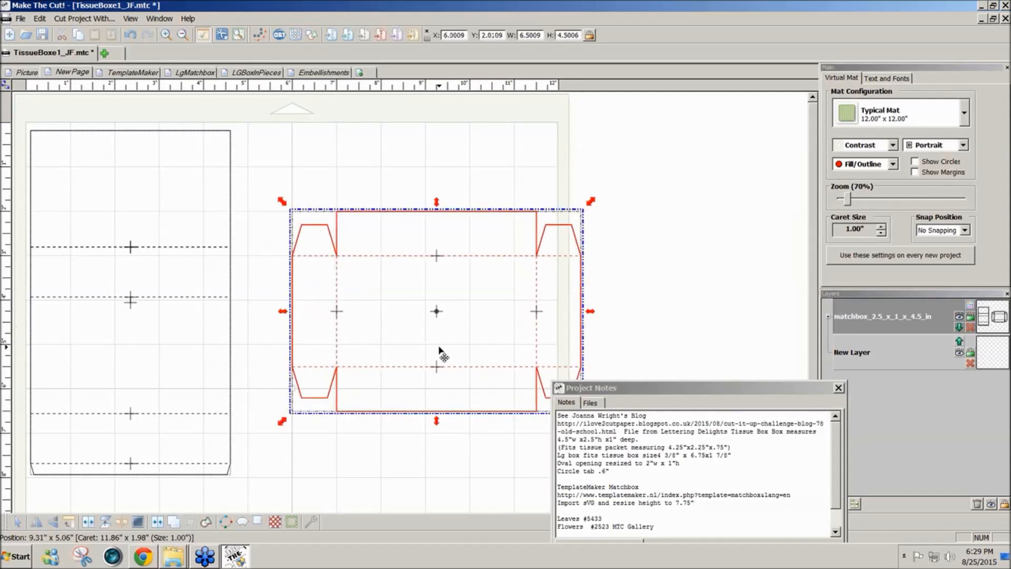
{"action": "left_click_drag", "start_coordinate": [618, 388], "coordinate": [730, 400]}
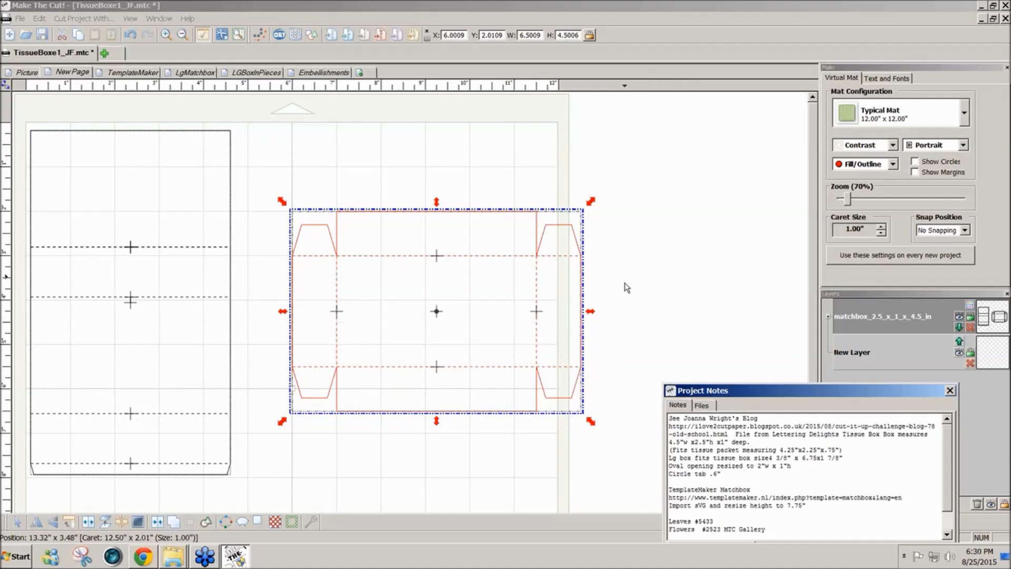
- Add a 1-inch square from the basic shapes and place it above the drawer, at about X 7.07 and Y 0.45 in
{"action": "left_click", "coordinate": [315, 41]}
{"action": "left_click", "coordinate": [315, 42]}
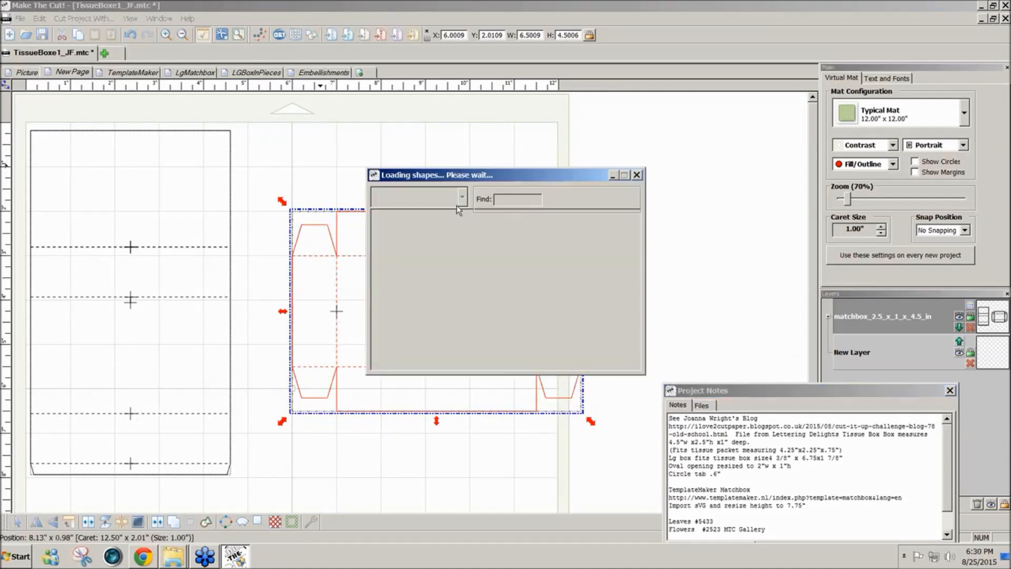
{"action": "double_click", "coordinate": [470, 221]}
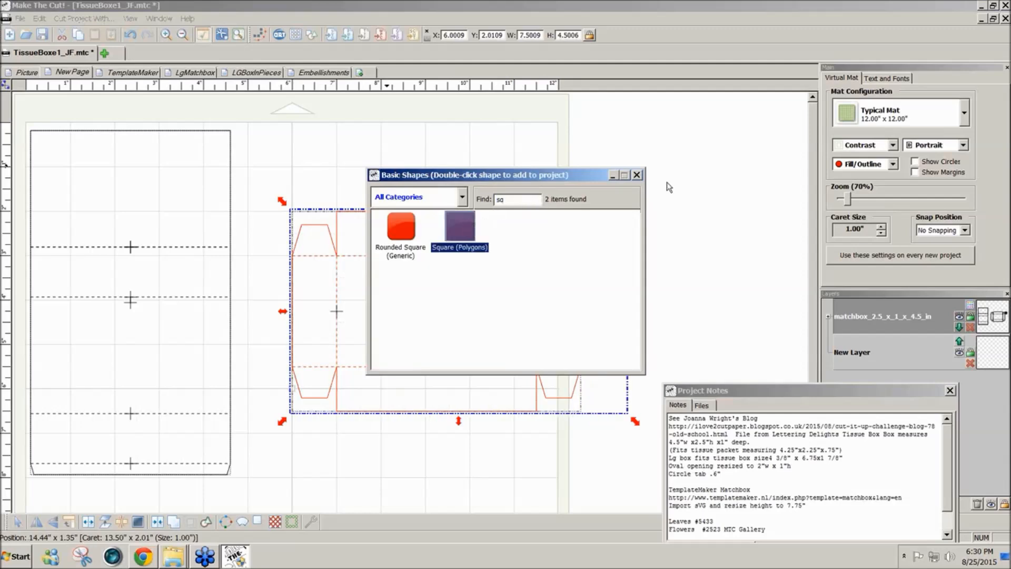
{"action": "left_click", "coordinate": [636, 175]}
{"action": "left_click_drag", "start_coordinate": [601, 255], "coordinate": [361, 185]}
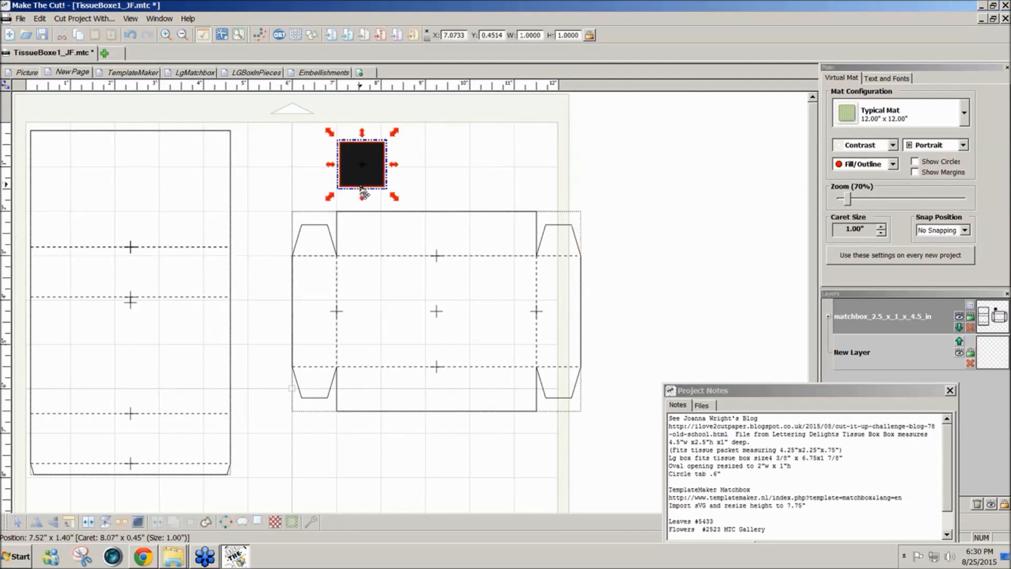
- Change the mat's colour scheme to Green and select the drawer piece
{"action": "left_click", "coordinate": [892, 145]}
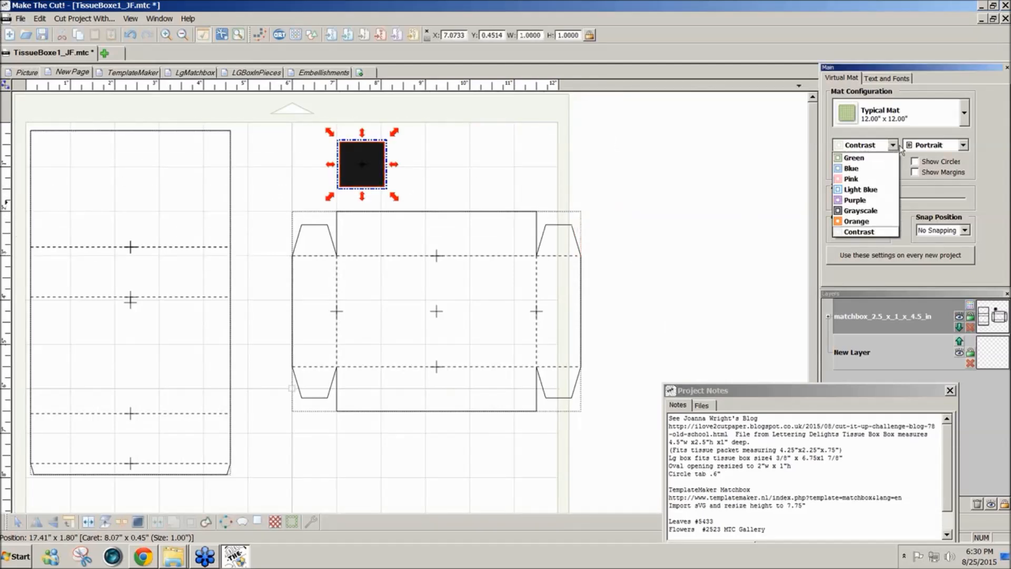
{"action": "left_click", "coordinate": [855, 155]}
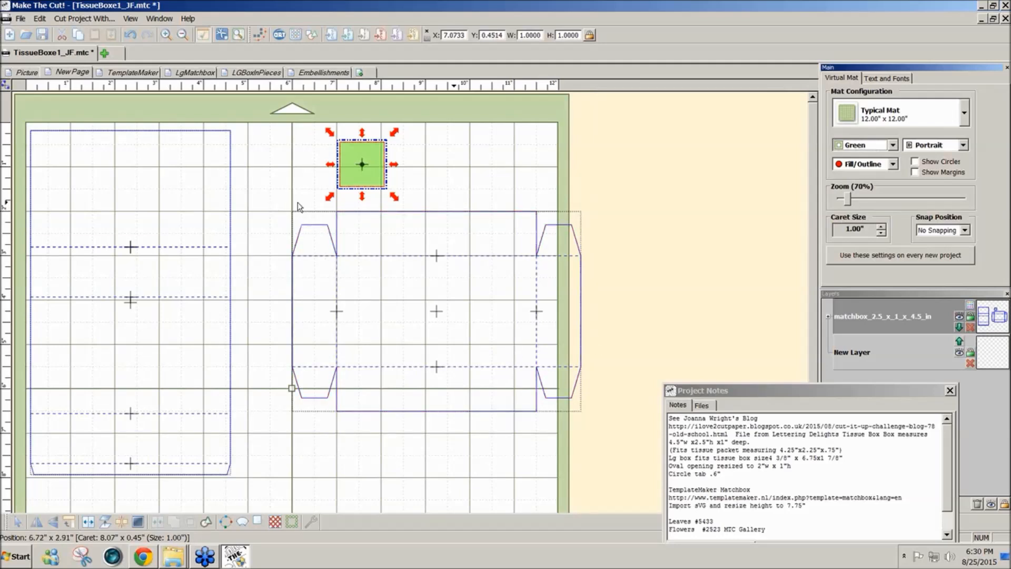
{"action": "left_click_drag", "start_coordinate": [279, 198], "coordinate": [628, 452]}
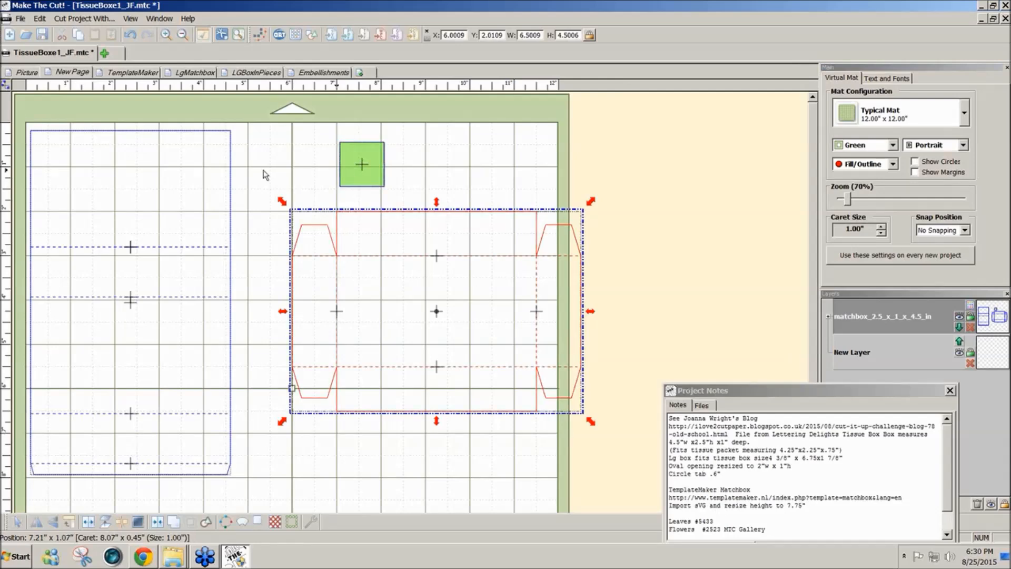
- Show the drawing tools and move the 1-inch square off the mat, beyond the drawer piece
{"action": "left_click", "coordinate": [5, 91]}
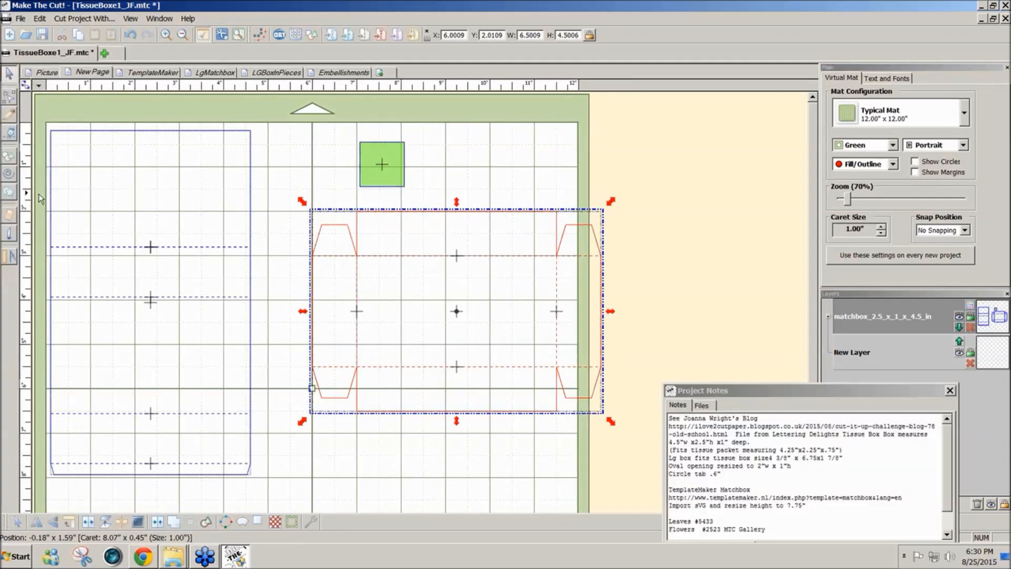
{"action": "left_click", "coordinate": [7, 136]}
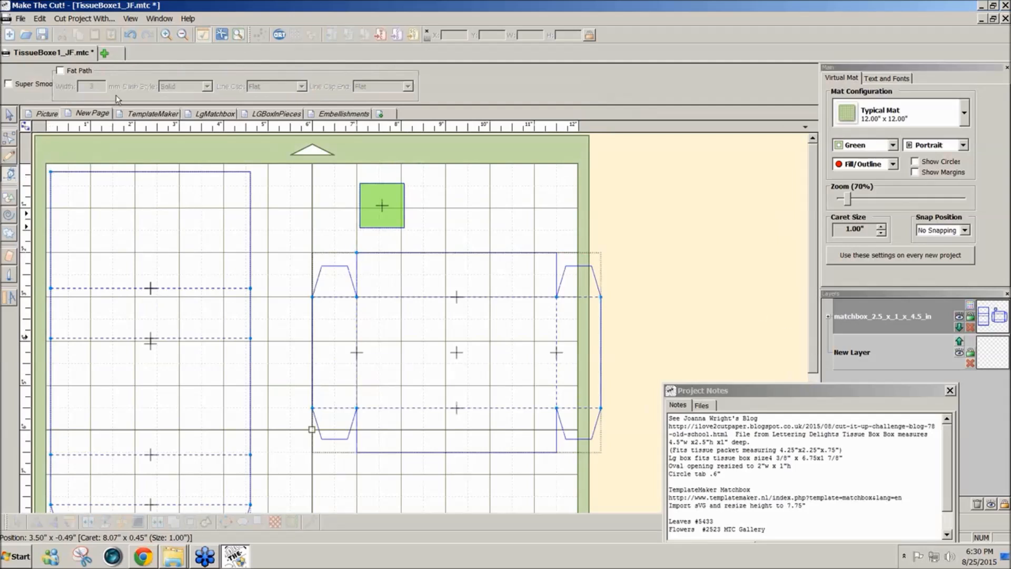
{"action": "left_click", "coordinate": [9, 119]}
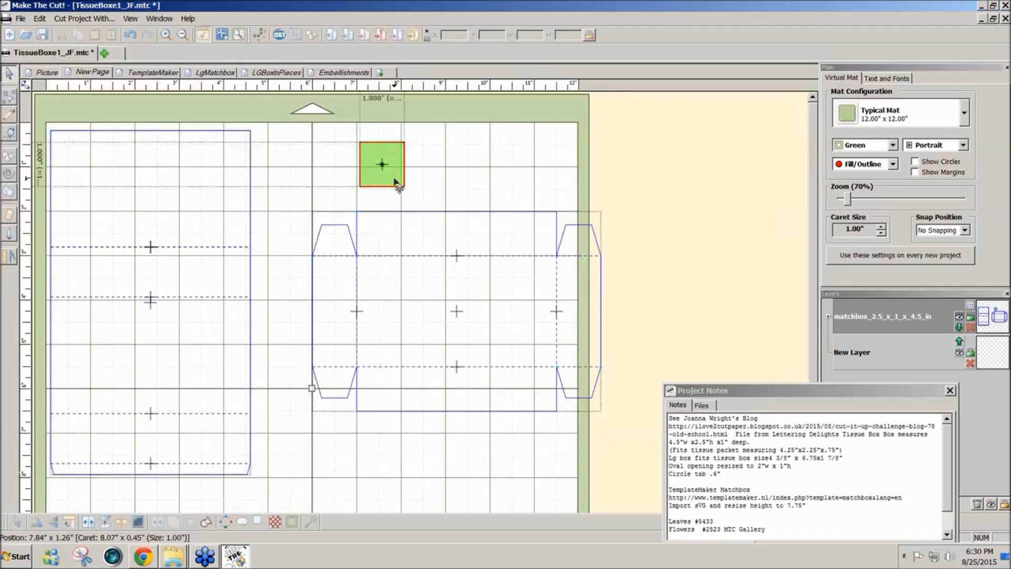
{"action": "left_click_drag", "start_coordinate": [392, 176], "coordinate": [702, 196]}
{"action": "left_click", "coordinate": [636, 116]}
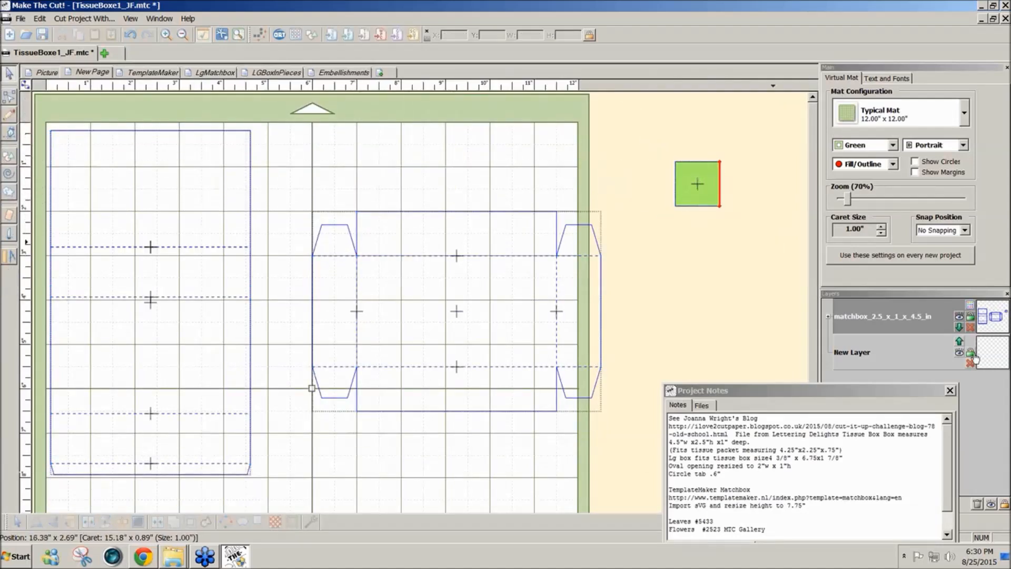
- Put the drawer's dashed fold lines on a new layer of their own and hide that layer
{"action": "left_click", "coordinate": [456, 310]}
{"action": "left_click_drag", "start_coordinate": [838, 389], "coordinate": [672, 400]}
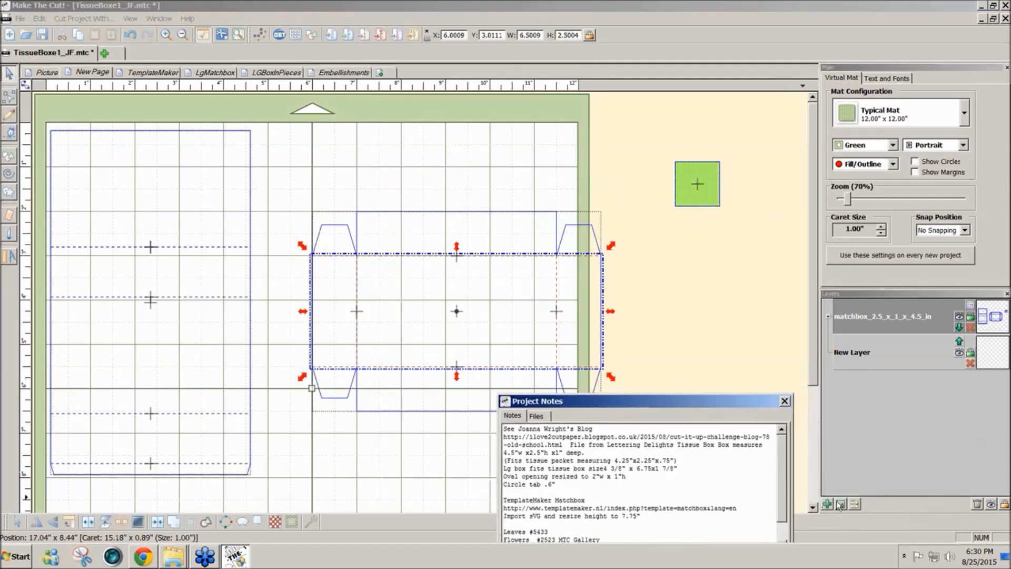
{"action": "left_click", "coordinate": [841, 503]}
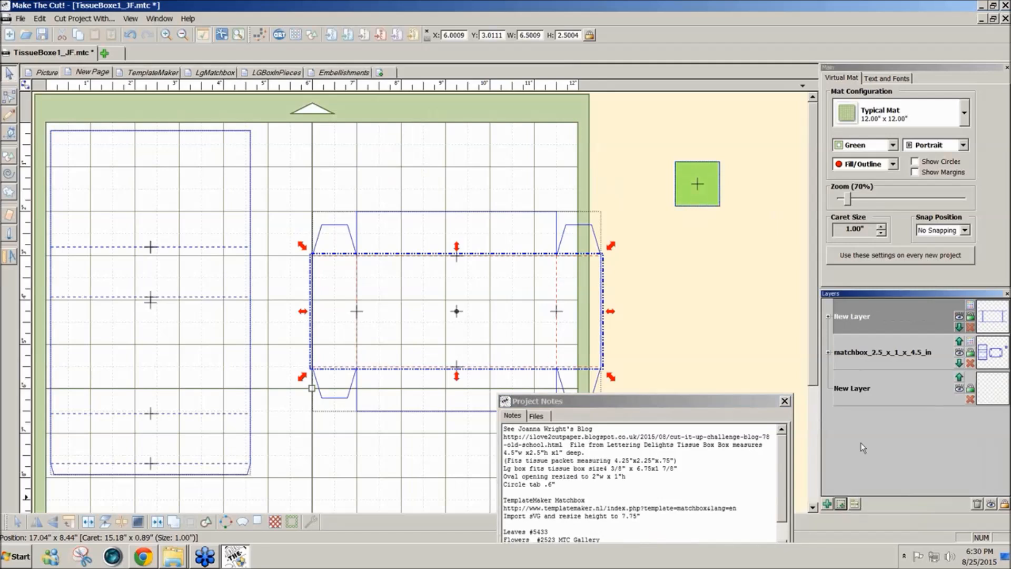
{"action": "left_click", "coordinate": [961, 318]}
- Put the sleeve's dashed fold lines on a separate new layer and hide it
{"action": "left_click_drag", "start_coordinate": [259, 469], "coordinate": [30, 219]}
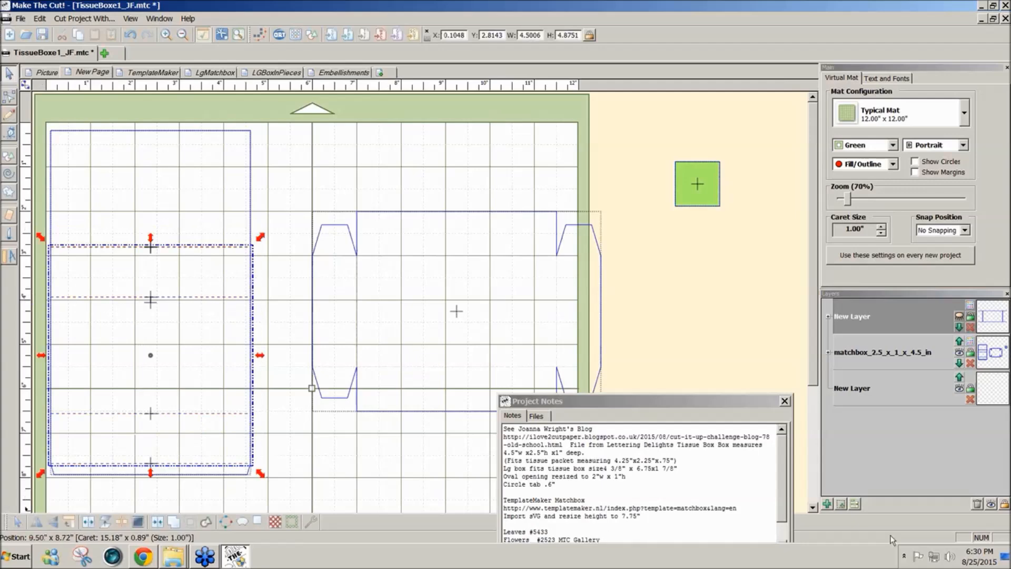
{"action": "left_click", "coordinate": [842, 504]}
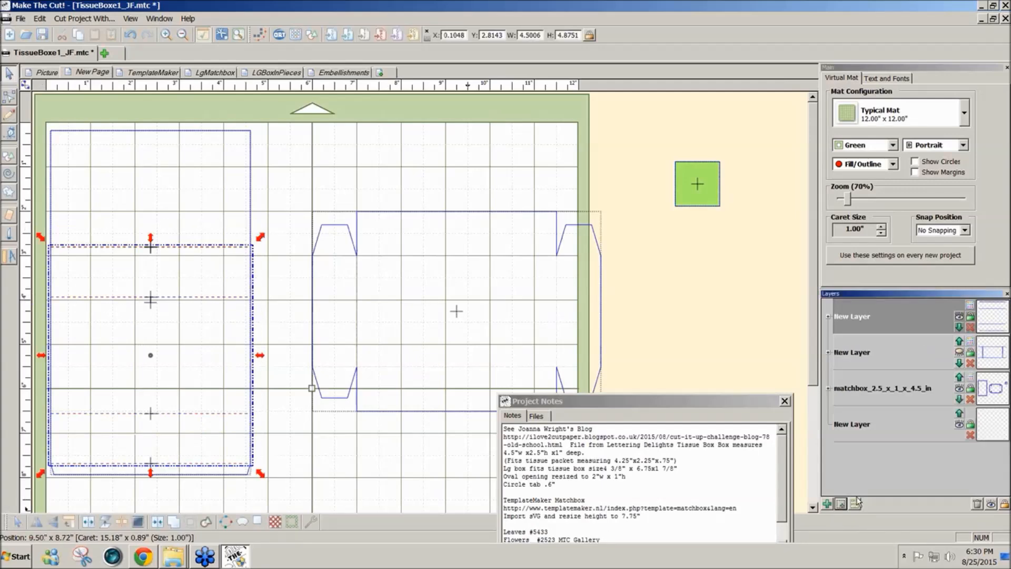
{"action": "left_click", "coordinate": [960, 317]}
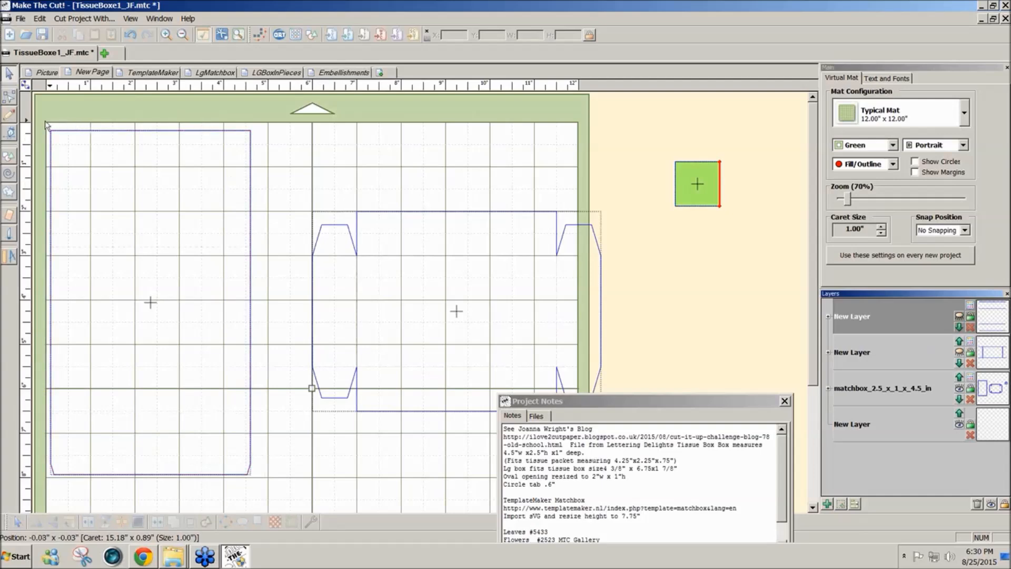
- Join the sleeve and drawer outlines into closed shapes using Fuse n' Weld with a 0.0500 in tolerance
{"action": "left_click_drag", "start_coordinate": [38, 111], "coordinate": [645, 495]}
{"action": "left_click", "coordinate": [159, 524]}
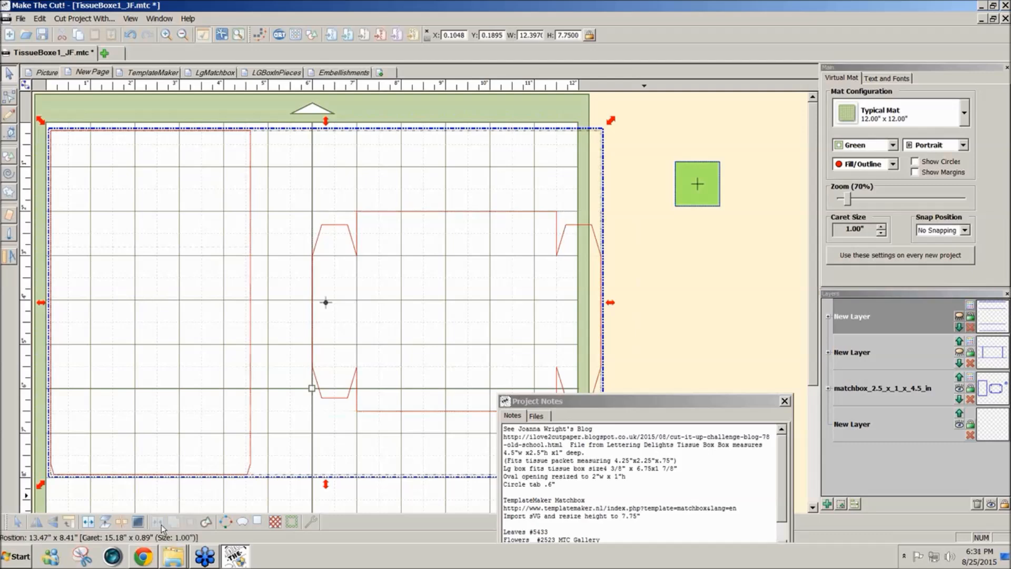
{"action": "left_click", "coordinate": [304, 523]}
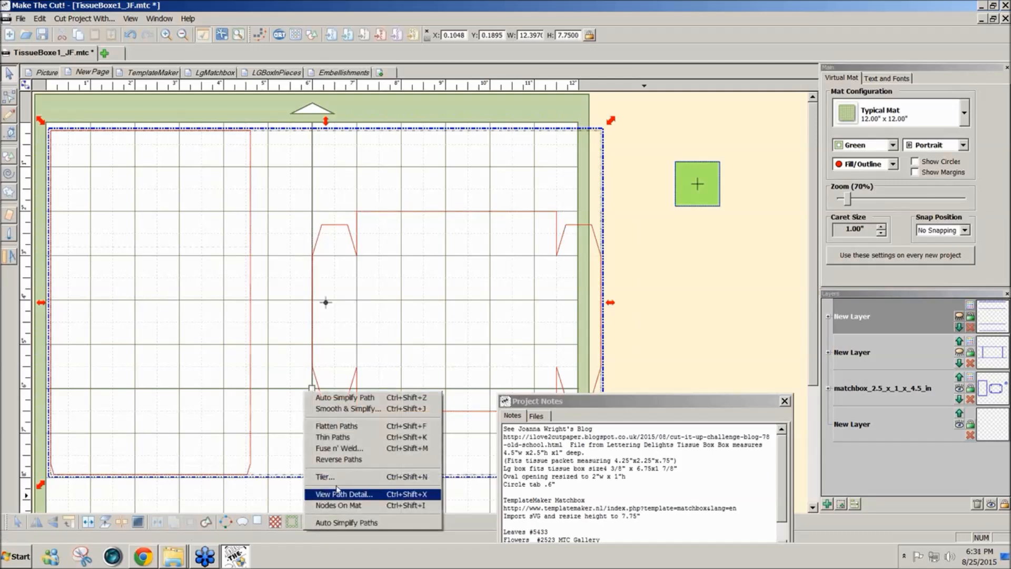
{"action": "left_click", "coordinate": [348, 450]}
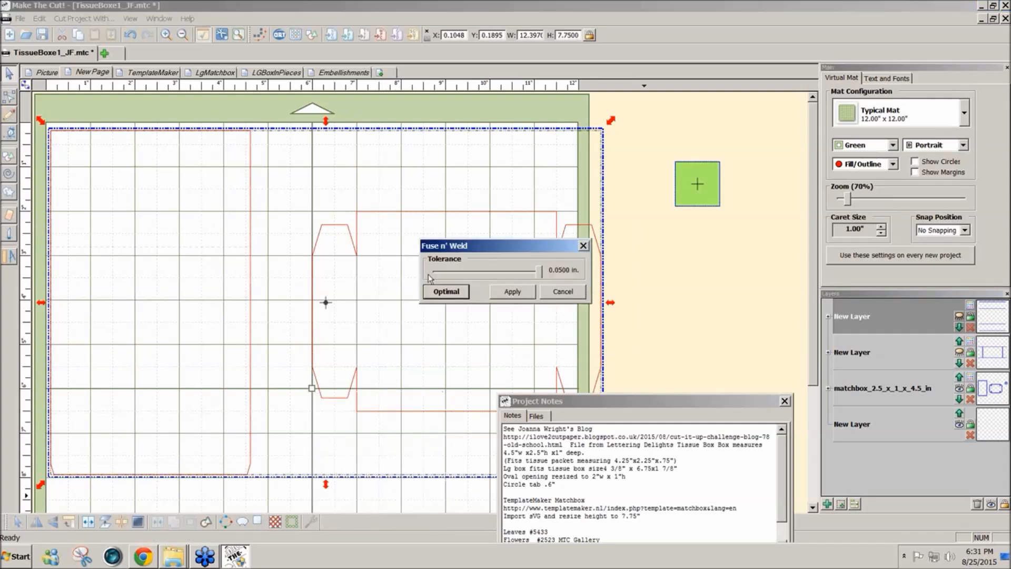
{"action": "left_click", "coordinate": [511, 292]}
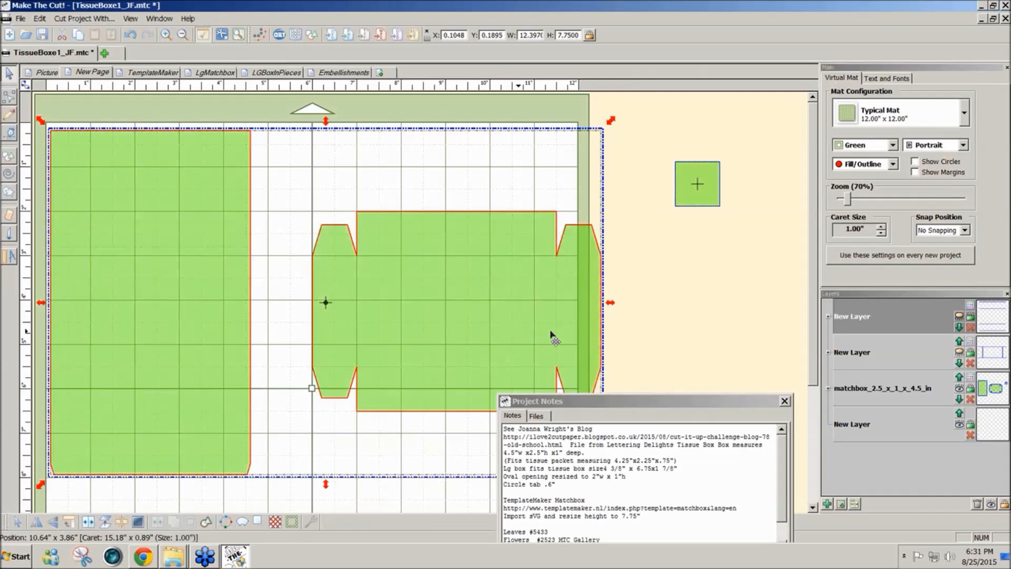
- Move the project notes out of the way and align the 1-inch square above the drawer's upper-left corner, at about X 6.99 and Y 1.05 in
{"action": "left_click_drag", "start_coordinate": [609, 398], "coordinate": [567, 501]}
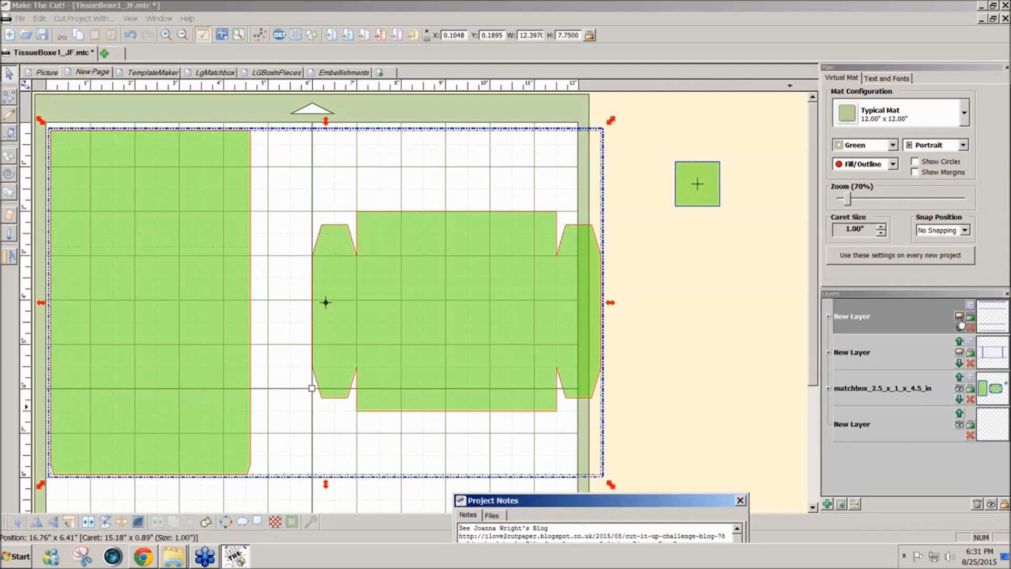
{"action": "left_click_drag", "start_coordinate": [695, 197], "coordinate": [378, 202]}
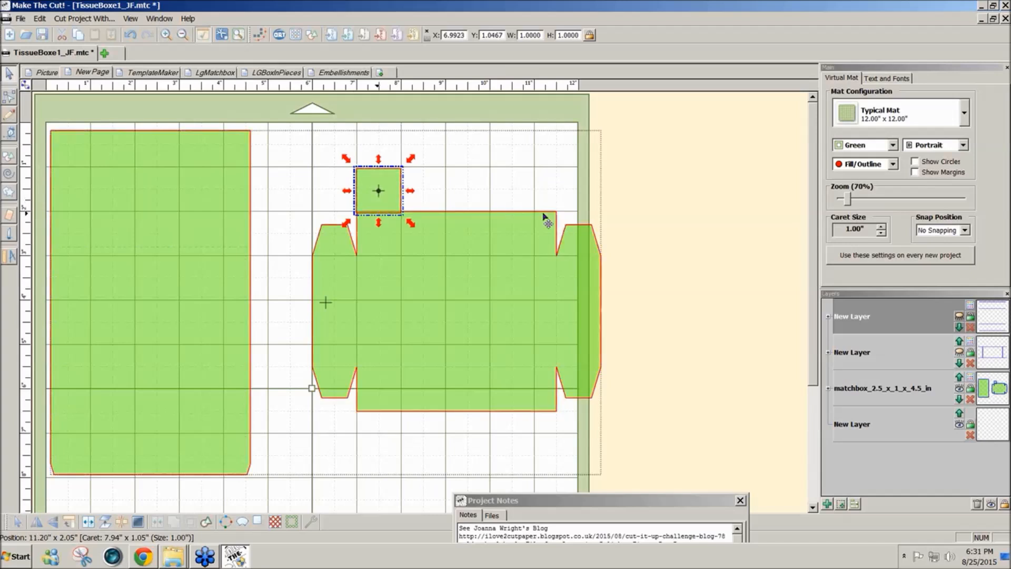
- Align the square with the drawer's upper-left corner, stretch it to 4.5 in wide along the upper edge and place a copy along the lower edge
{"action": "key", "text": "Right"}
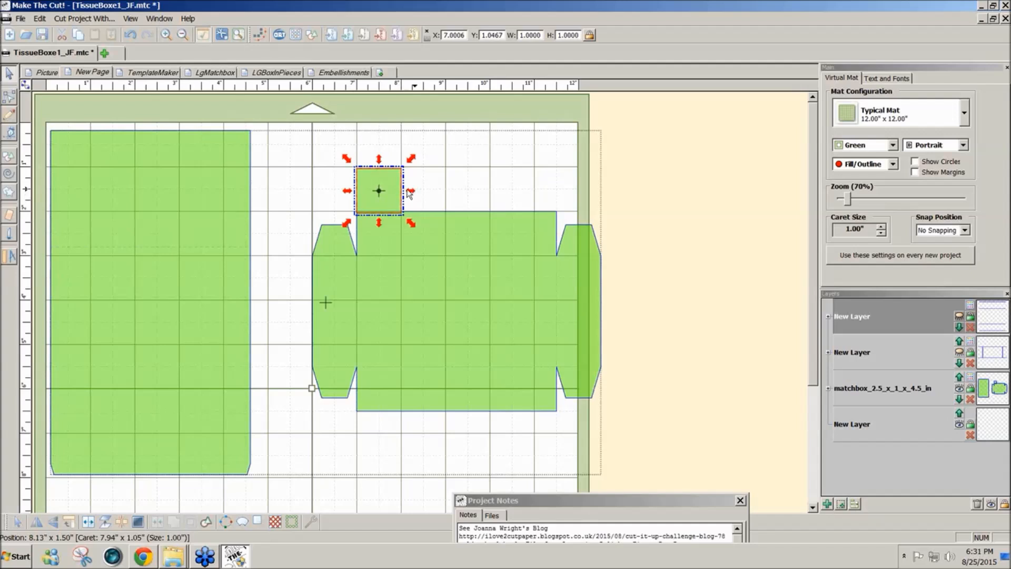
{"action": "left_click_drag", "start_coordinate": [409, 193], "coordinate": [564, 202]}
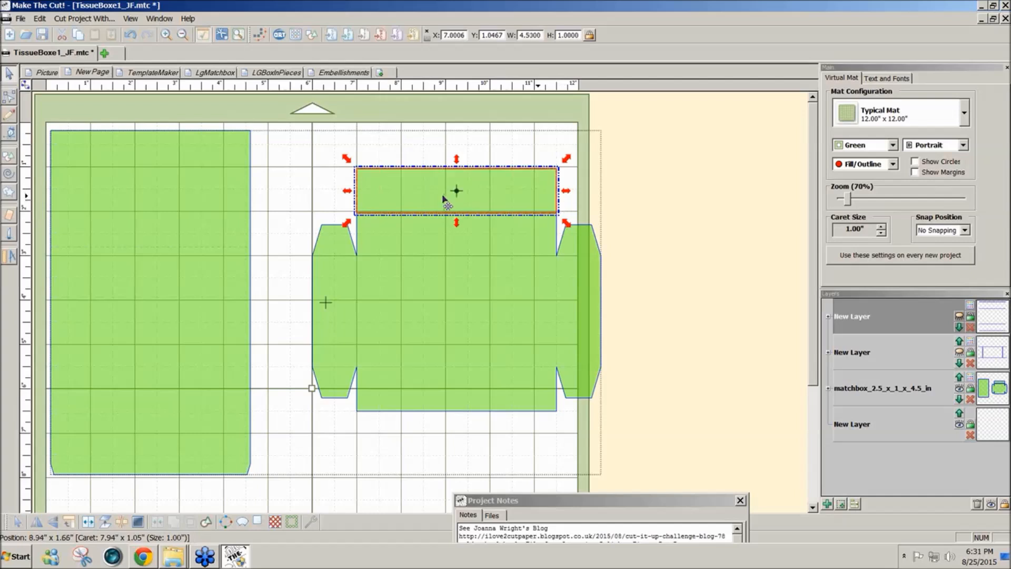
{"action": "left_click_drag", "start_coordinate": [444, 199], "coordinate": [443, 441]}
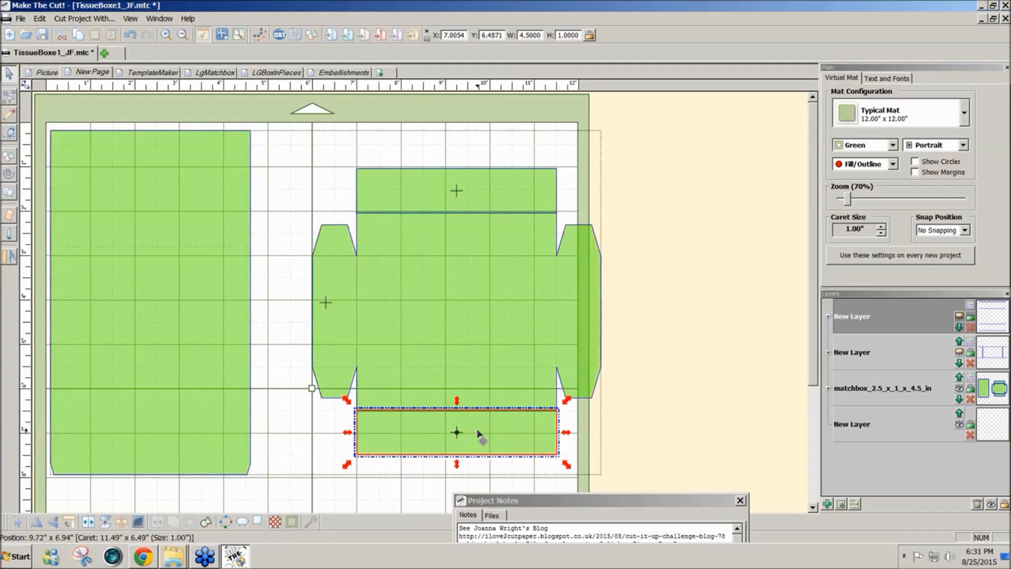
- Make an upright copy of the strip, shorten it to about 2.54 in and place one against each side flap of the drawer
{"action": "left_click_drag", "start_coordinate": [479, 434], "coordinate": [362, 405]}
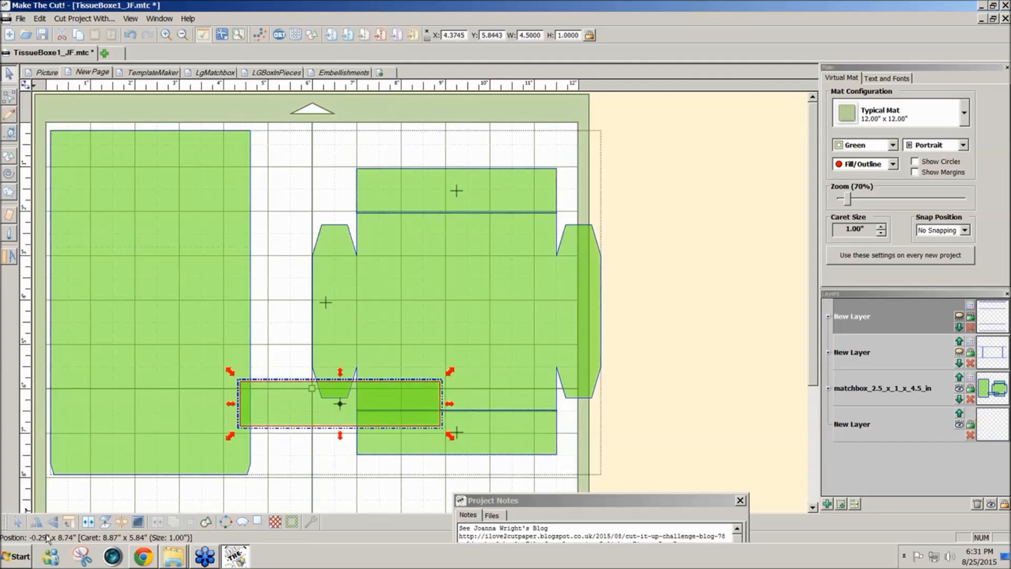
{"action": "left_click", "coordinate": [73, 526]}
{"action": "left_click_drag", "start_coordinate": [323, 447], "coordinate": [273, 393]}
{"action": "left_click_drag", "start_coordinate": [303, 470], "coordinate": [621, 358]}
{"action": "left_click_drag", "start_coordinate": [699, 409], "coordinate": [195, 252]}
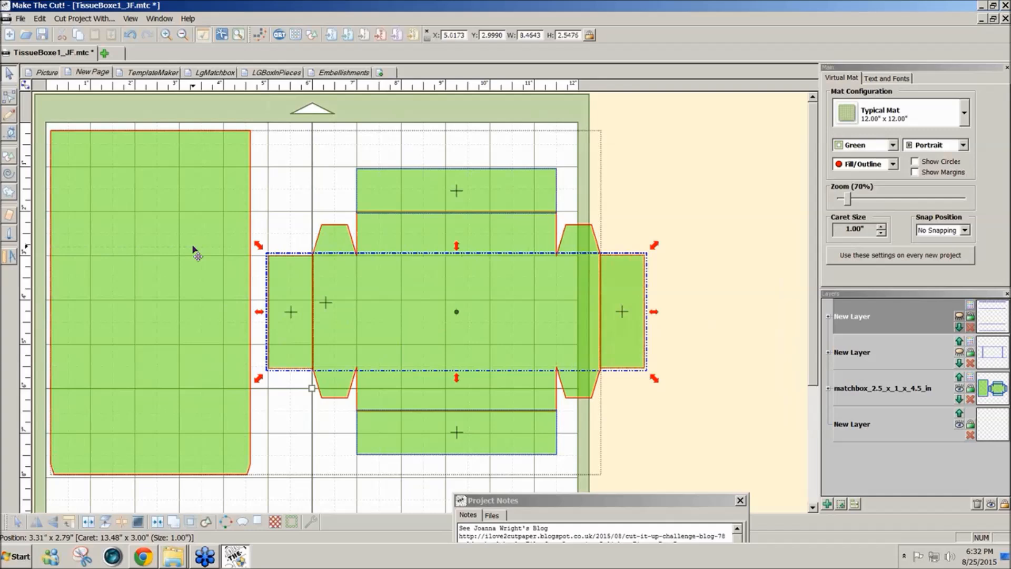
- Align the two side strips by their top edges and centre the upper and lower strips on a common vertical axis
{"action": "key", "text": "t"}
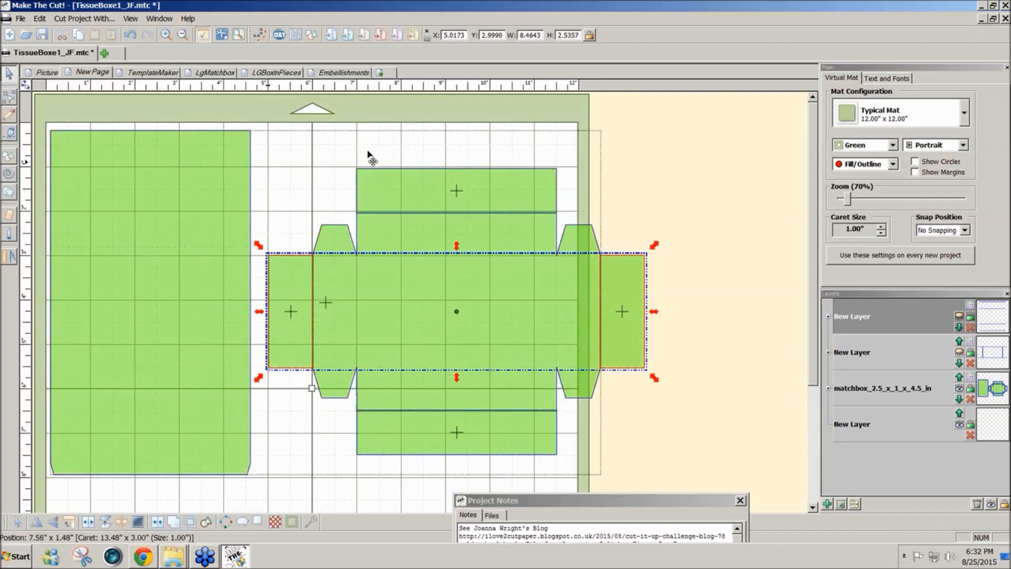
{"action": "left_click_drag", "start_coordinate": [343, 148], "coordinate": [429, 323]}
{"action": "key", "text": "ctrl+z"}
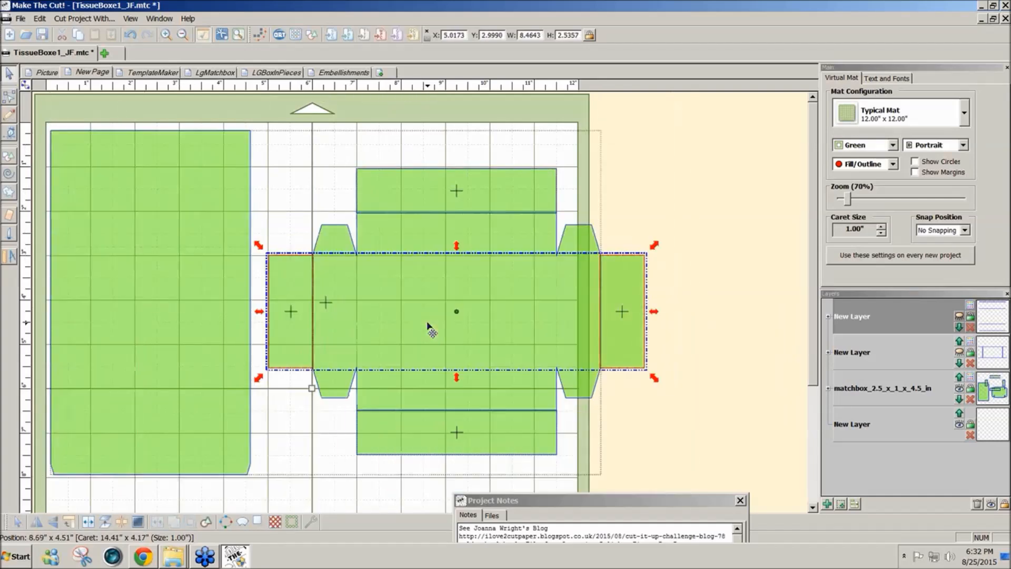
{"action": "left_click", "coordinate": [345, 129]}
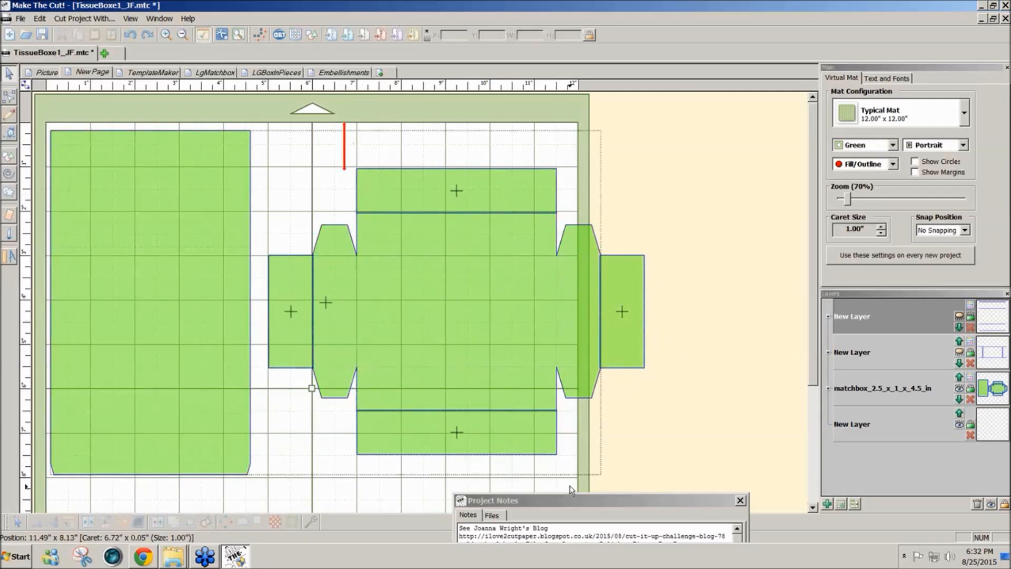
{"action": "left_click_drag", "start_coordinate": [569, 492], "coordinate": [327, 112]}
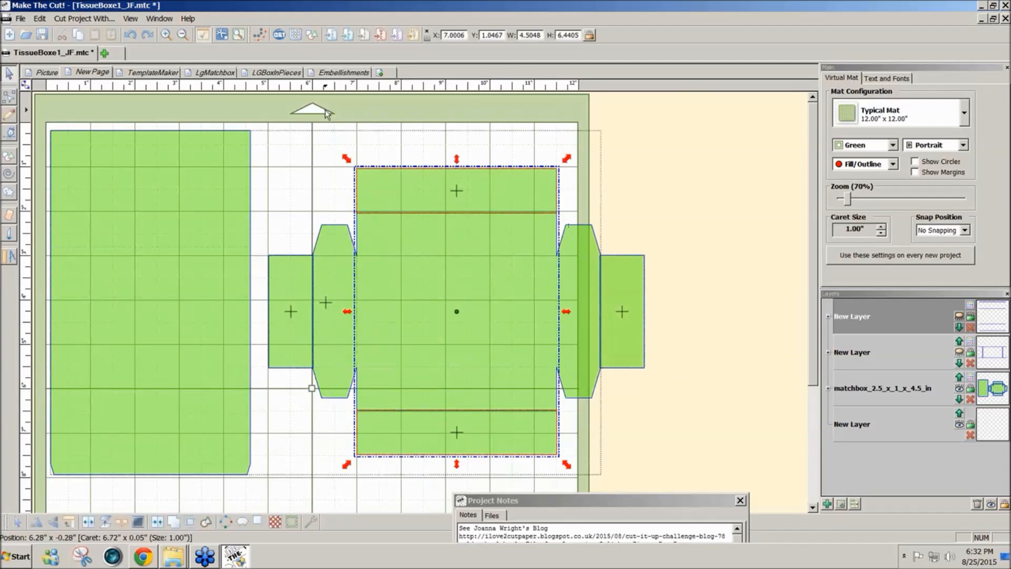
{"action": "key", "text": "v"}
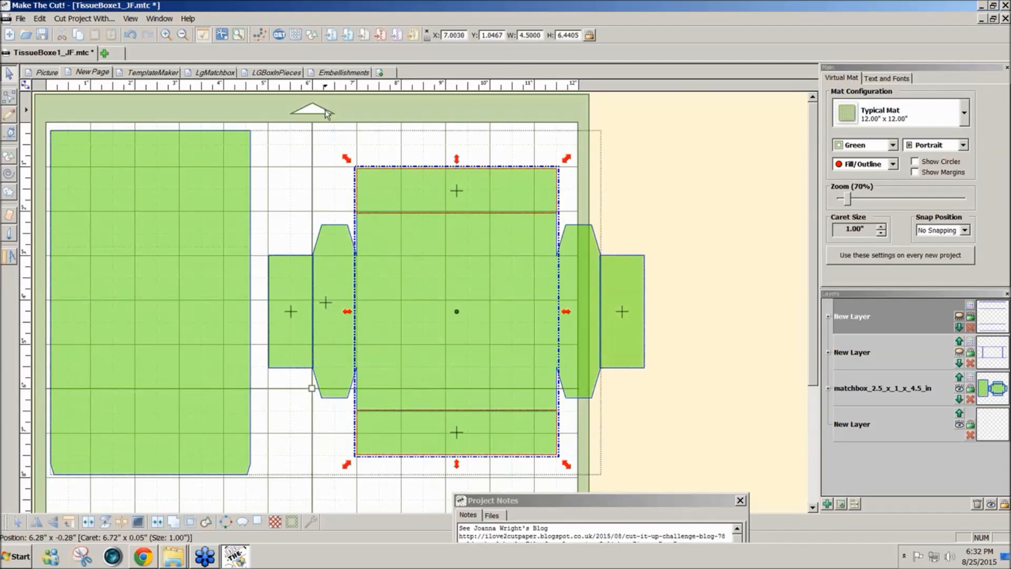
{"action": "left_click", "coordinate": [694, 264]}
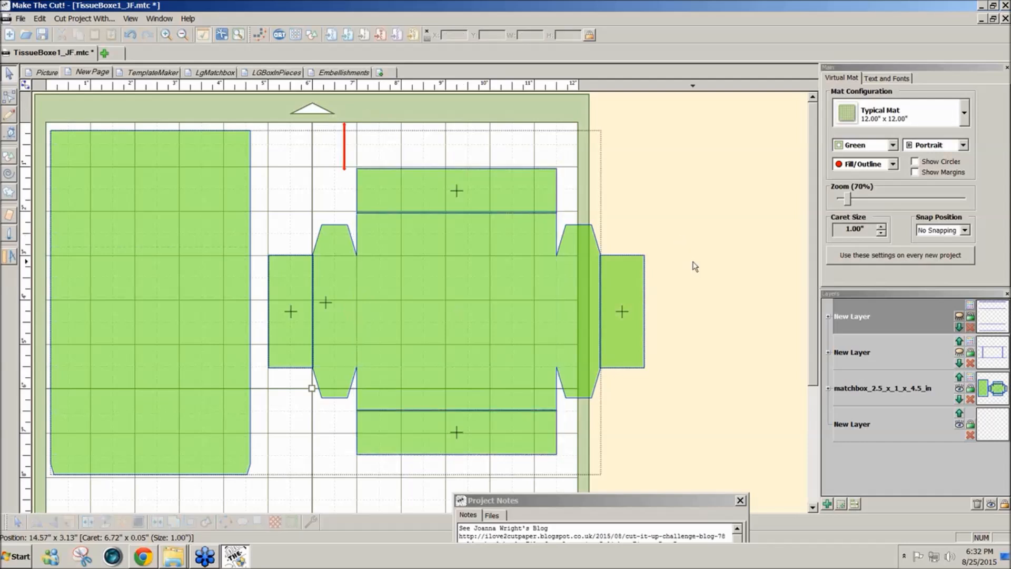
- Show the drawer's fold-line layer, keep the sleeve's fold lines hidden and make the drawer's fold layer active
{"action": "left_click", "coordinate": [959, 318]}
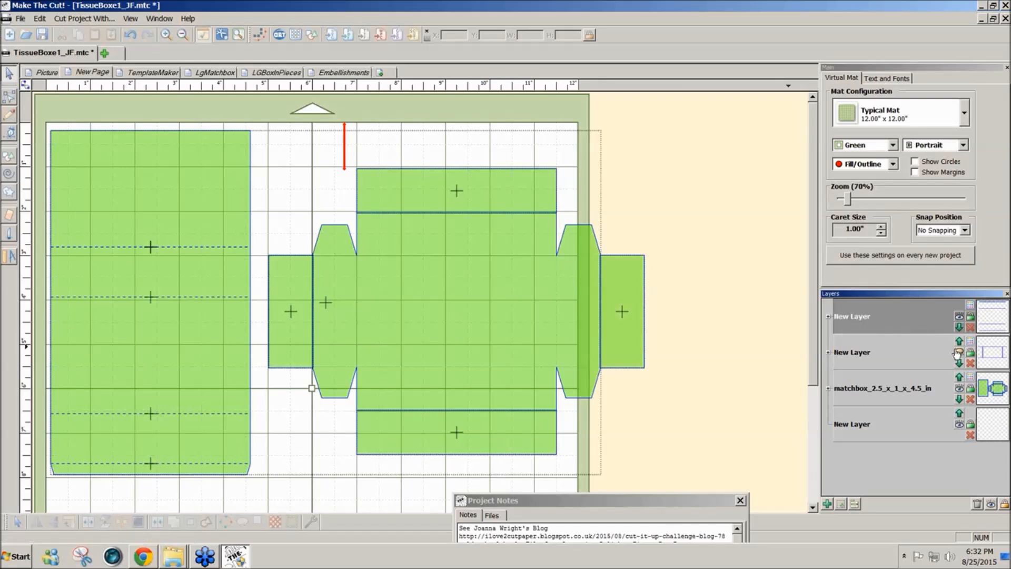
{"action": "left_click", "coordinate": [960, 353]}
{"action": "left_click", "coordinate": [960, 316]}
{"action": "left_click", "coordinate": [914, 361]}
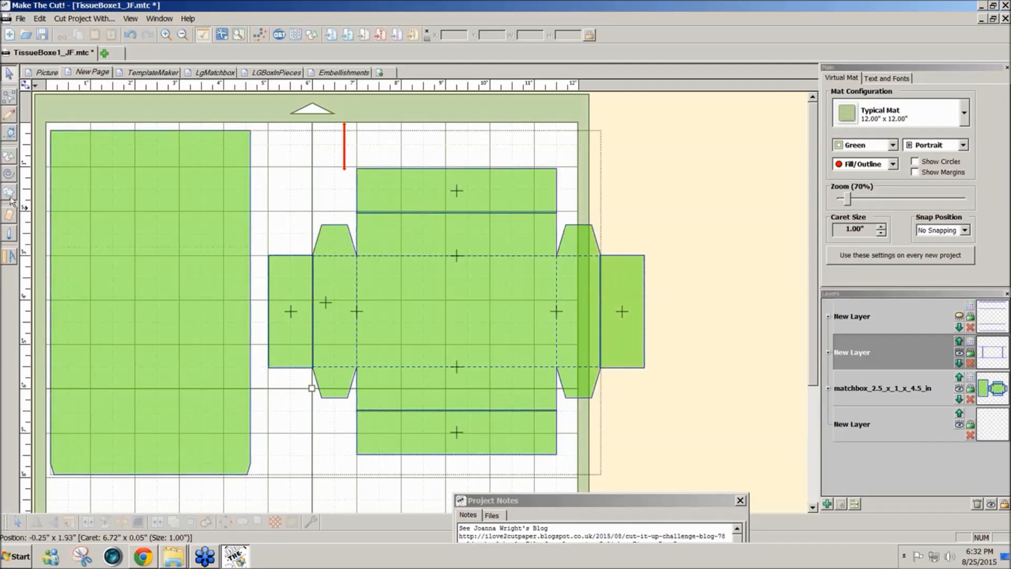
- Draw a fold line where each of the four strips meets the drawer, using 1/8 Inch snapping, and hide the fold-line layer
{"action": "left_click", "coordinate": [12, 140]}
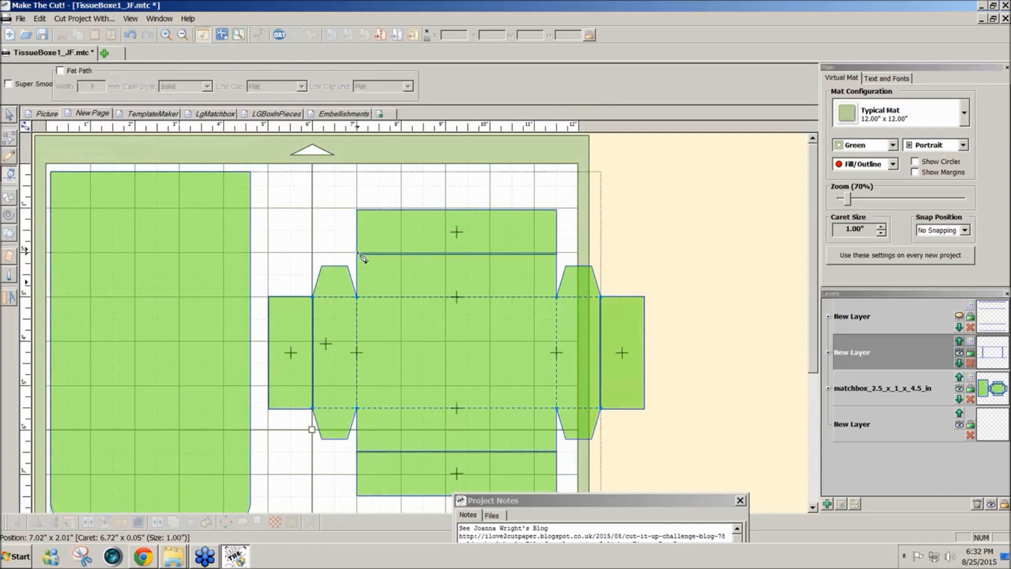
{"action": "left_click", "coordinate": [964, 231]}
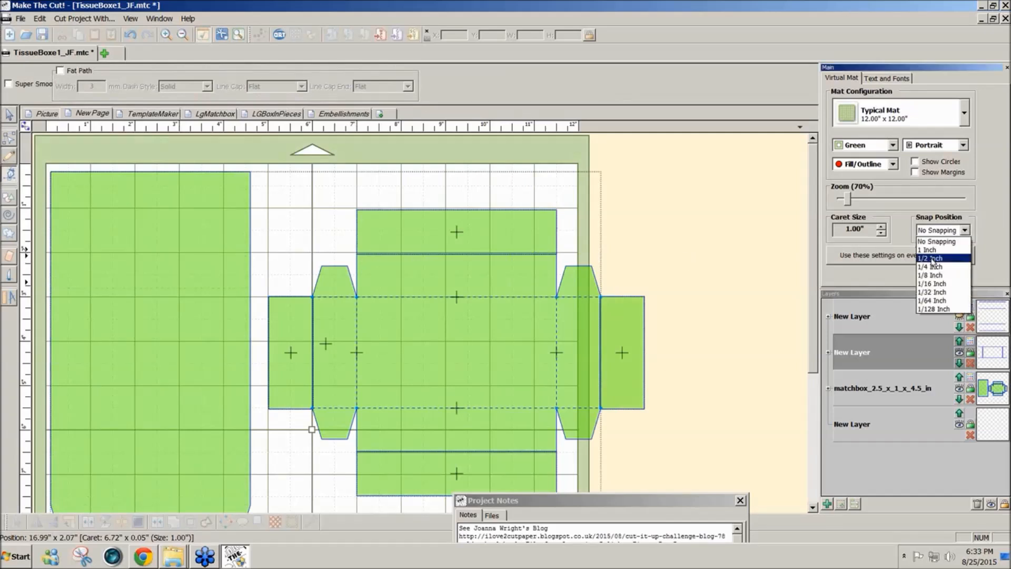
{"action": "left_click", "coordinate": [927, 275]}
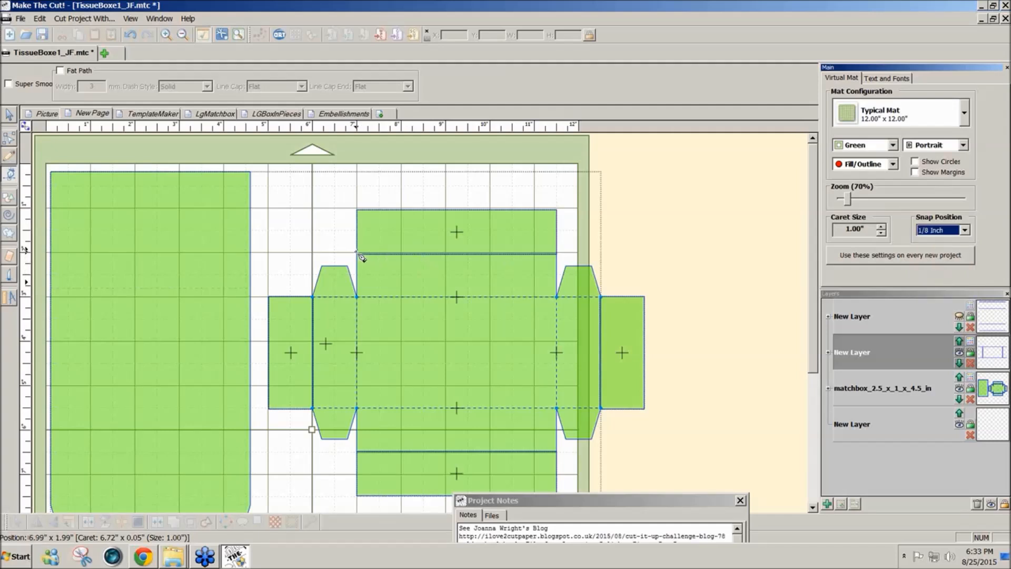
{"action": "left_click_drag", "start_coordinate": [359, 255], "coordinate": [561, 257]}
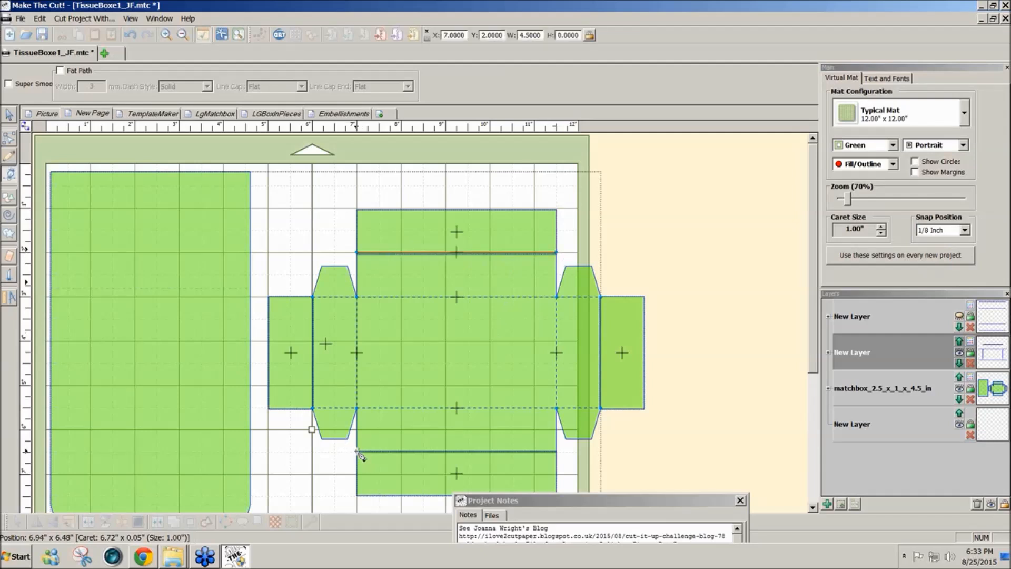
{"action": "left_click_drag", "start_coordinate": [358, 452], "coordinate": [561, 455]}
{"action": "left_click_drag", "start_coordinate": [312, 299], "coordinate": [313, 409]}
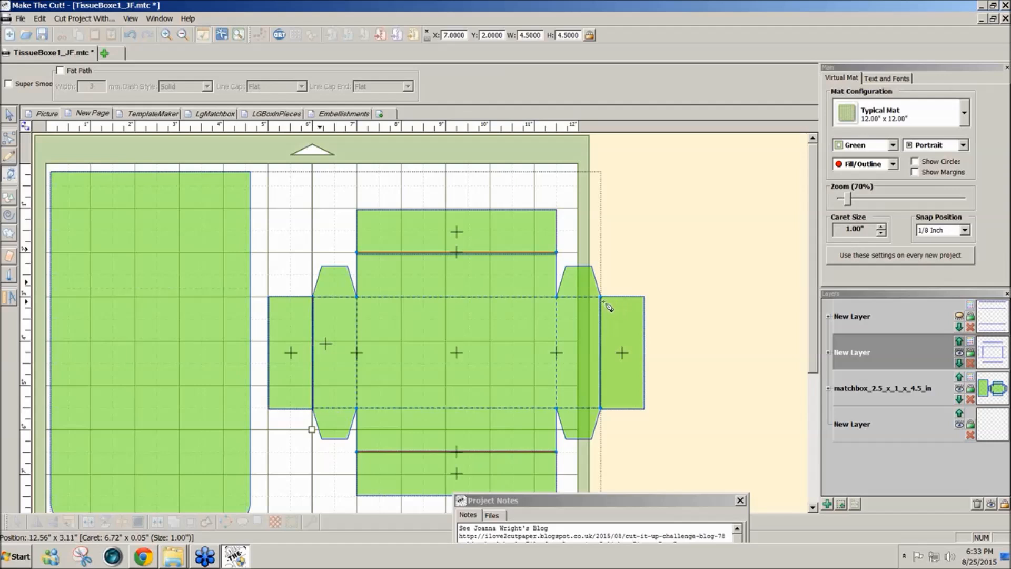
{"action": "left_click_drag", "start_coordinate": [601, 298], "coordinate": [601, 409]}
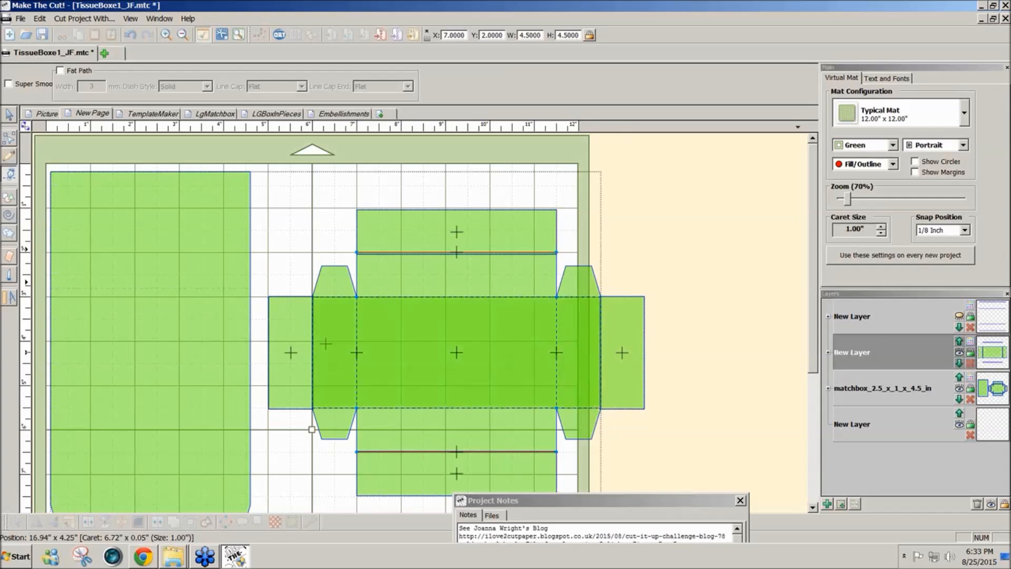
{"action": "left_click", "coordinate": [959, 353]}
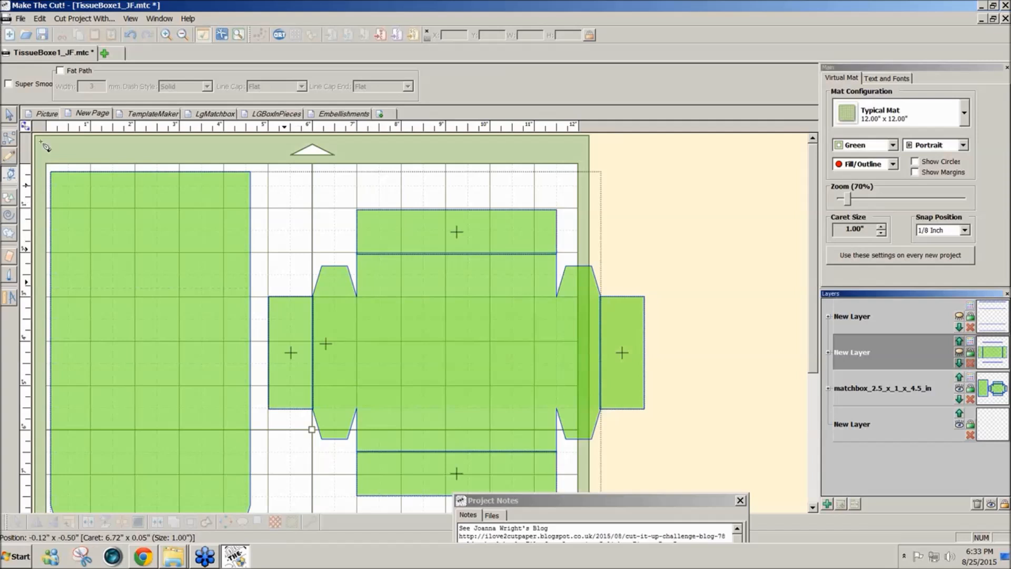
{"action": "left_click", "coordinate": [11, 115]}
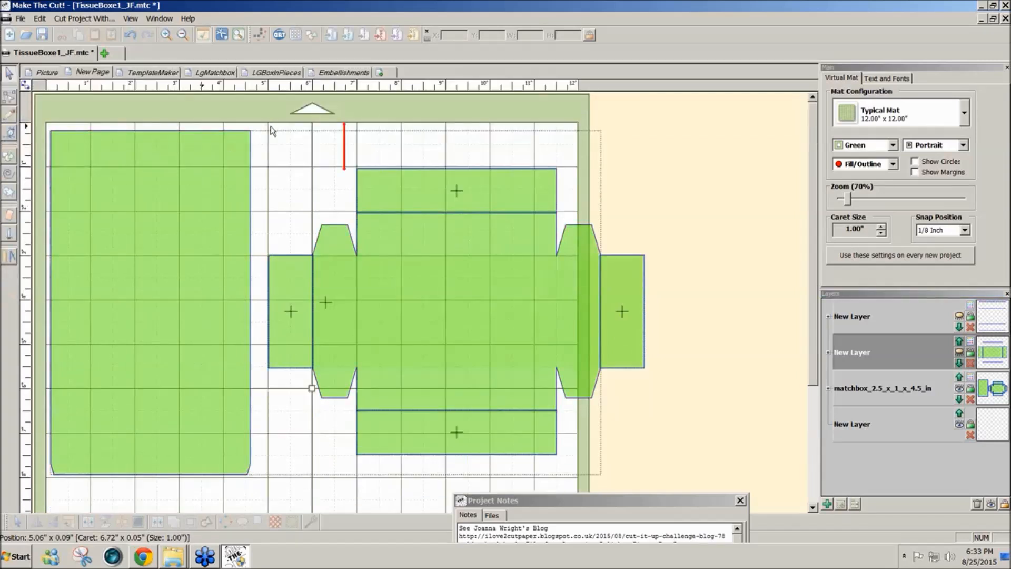
- Try to weld the four strips to the drawer, and split the strips apart again
{"action": "left_click_drag", "start_coordinate": [259, 124], "coordinate": [713, 491]}
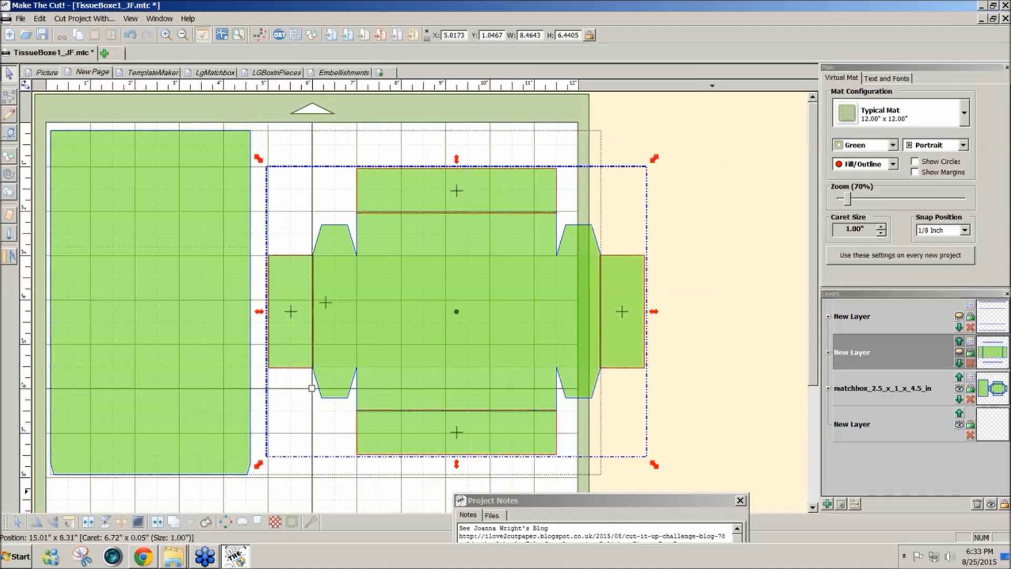
{"action": "left_click", "coordinate": [170, 526]}
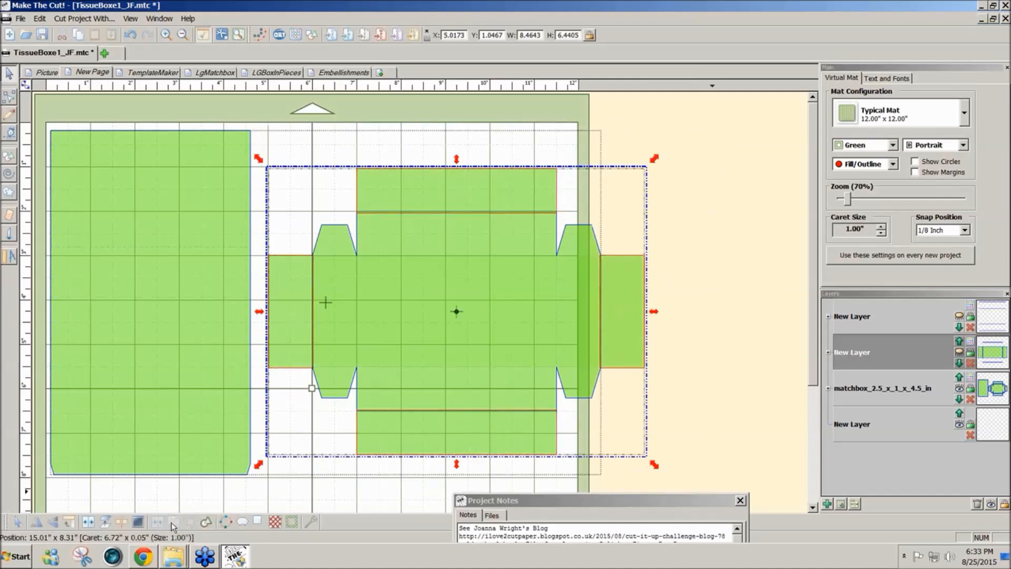
{"action": "left_click", "coordinate": [284, 503]}
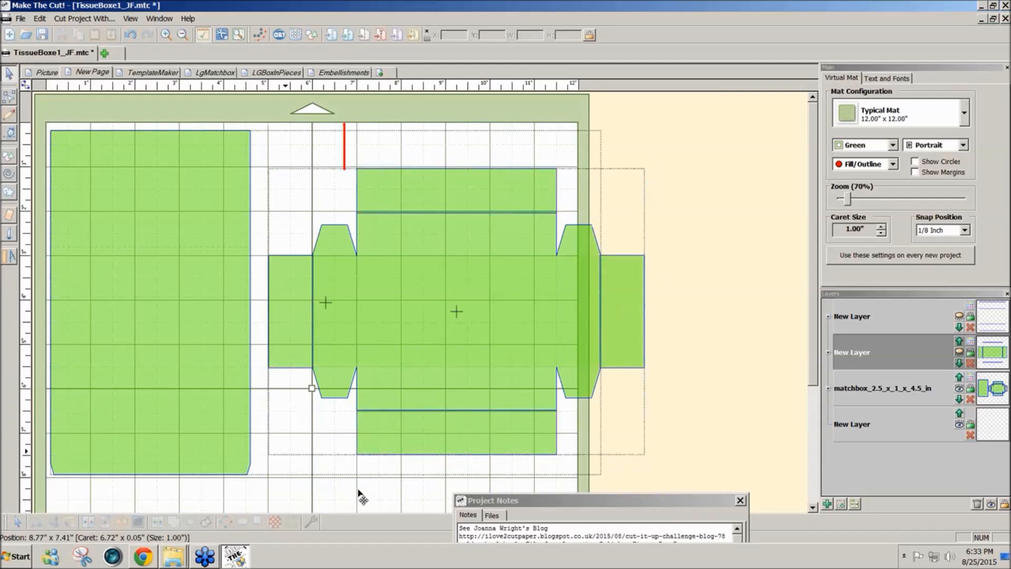
{"action": "left_click_drag", "start_coordinate": [729, 129], "coordinate": [254, 503]}
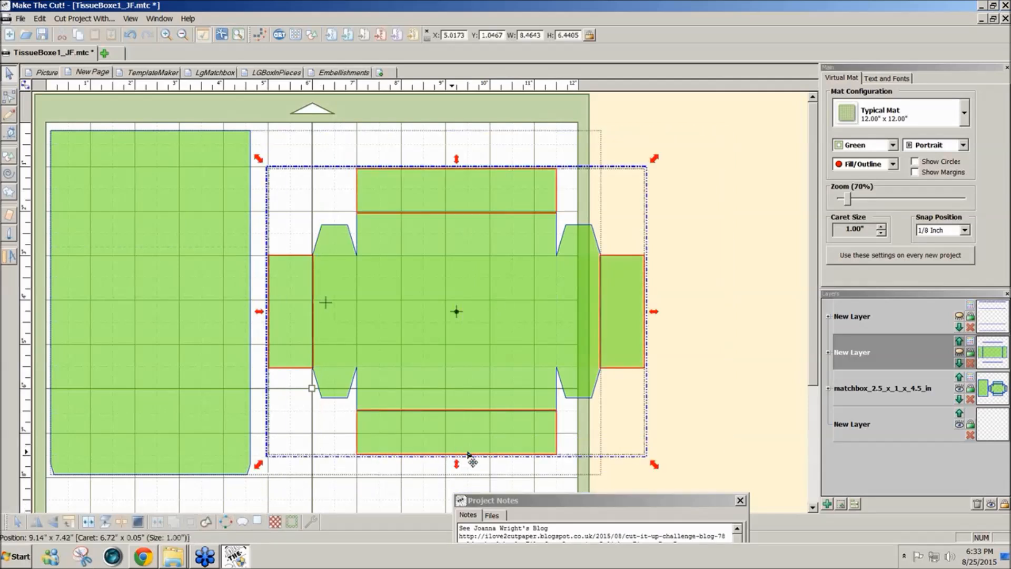
{"action": "left_click", "coordinate": [691, 415]}
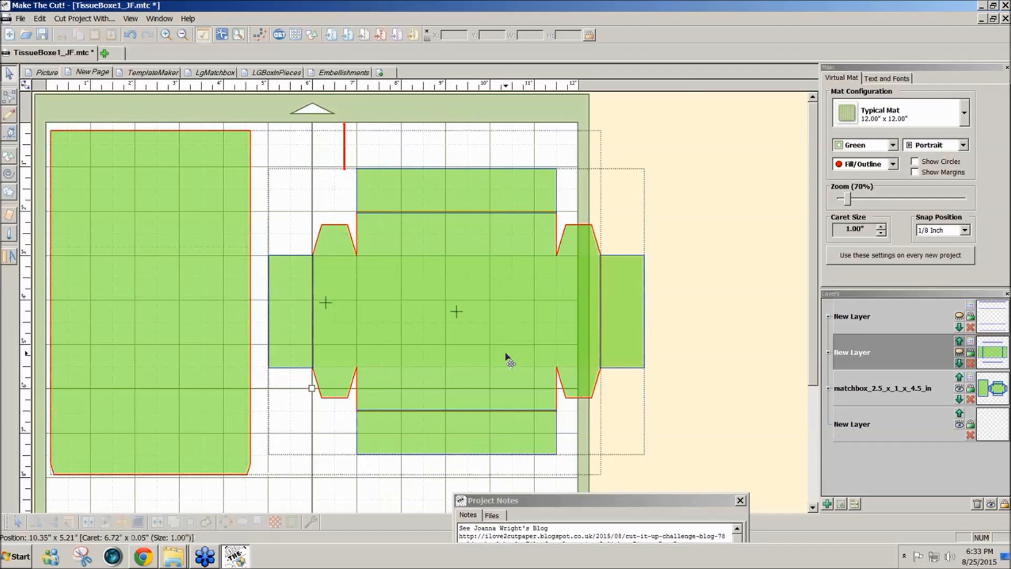
{"action": "left_click", "coordinate": [303, 360]}
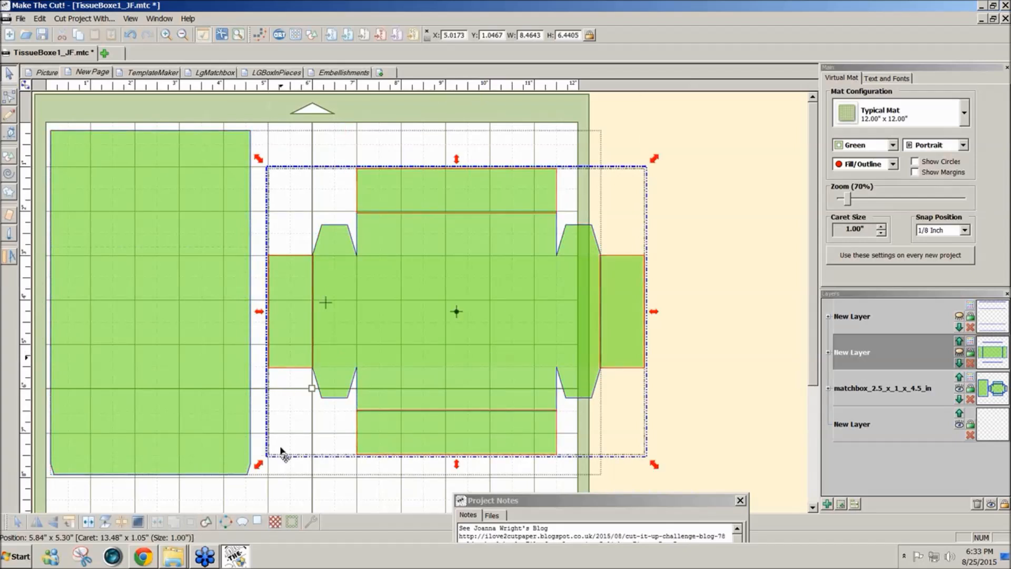
{"action": "left_click", "coordinate": [123, 523]}
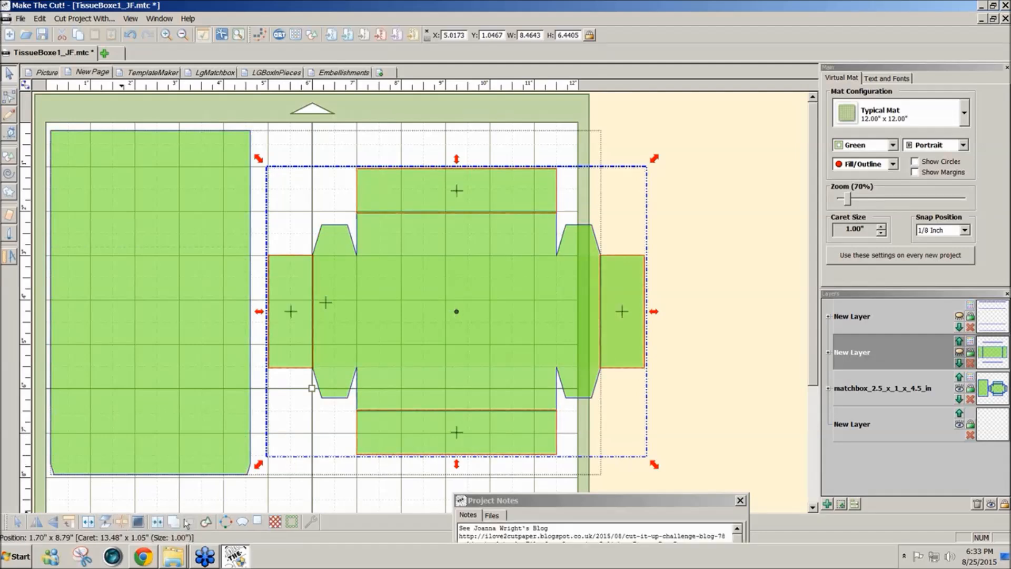
{"action": "left_click", "coordinate": [644, 170]}
{"action": "left_click", "coordinate": [475, 193]}
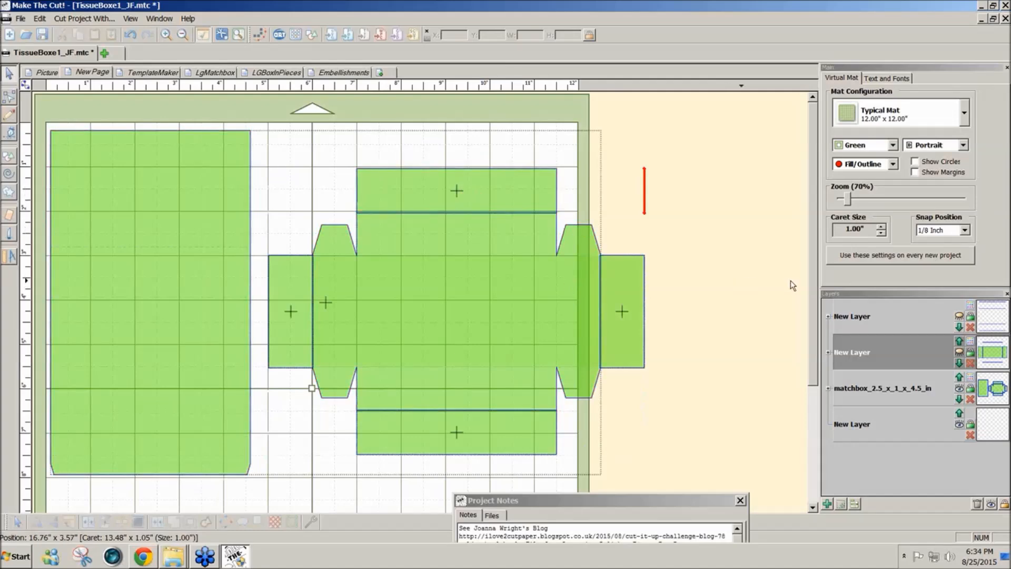
- Split the combined cut outlines so that the sleeve and the drawer become separate shapes
{"action": "left_click", "coordinate": [847, 202]}
{"action": "left_click_drag", "start_coordinate": [846, 199], "coordinate": [848, 199]}
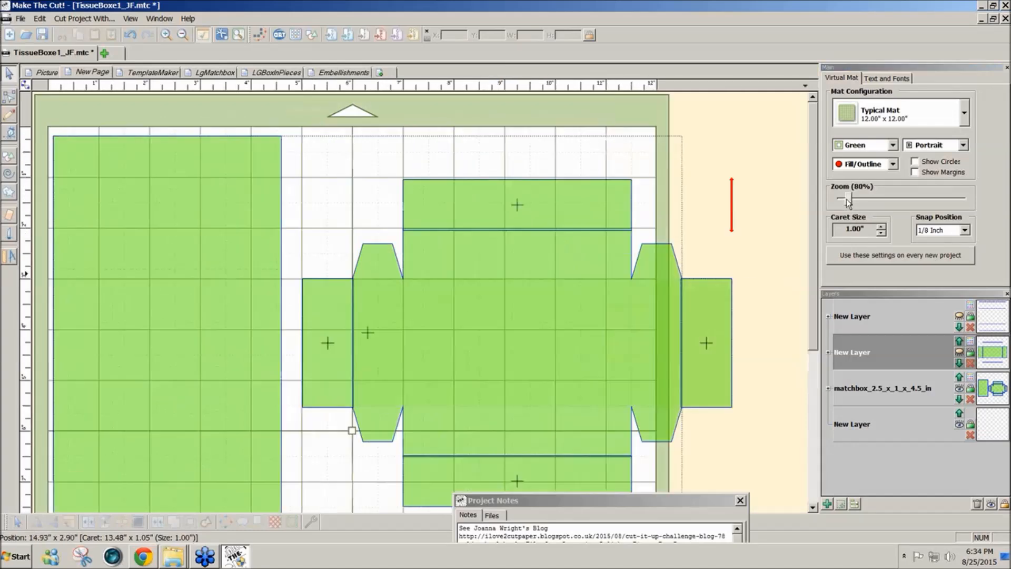
{"action": "left_click", "coordinate": [495, 219]}
{"action": "left_click", "coordinate": [553, 343]}
{"action": "left_click", "coordinate": [350, 153]}
{"action": "left_click_drag", "start_coordinate": [286, 109], "coordinate": [439, 348]}
{"action": "left_click", "coordinate": [447, 356]}
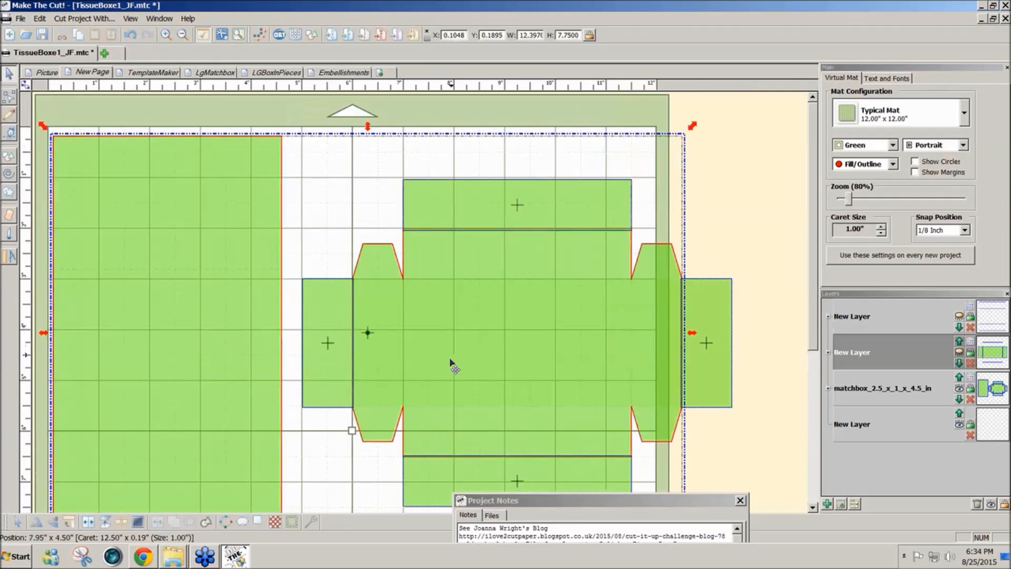
{"action": "left_click", "coordinate": [87, 523]}
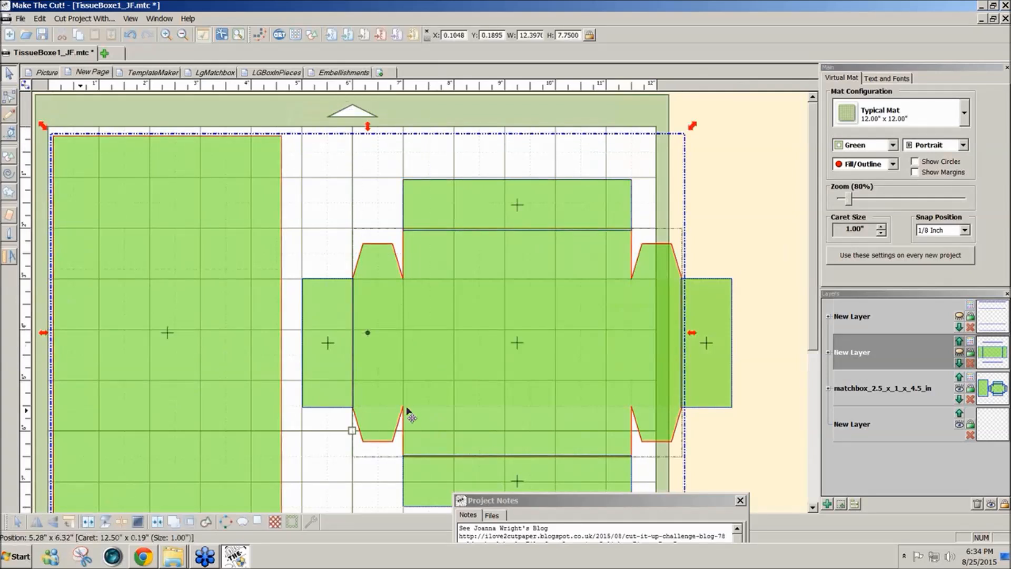
- Weld the drawer outline and its four surrounding strips into a single shape
{"action": "left_click", "coordinate": [759, 270]}
{"action": "left_click_drag", "start_coordinate": [282, 108], "coordinate": [769, 513]}
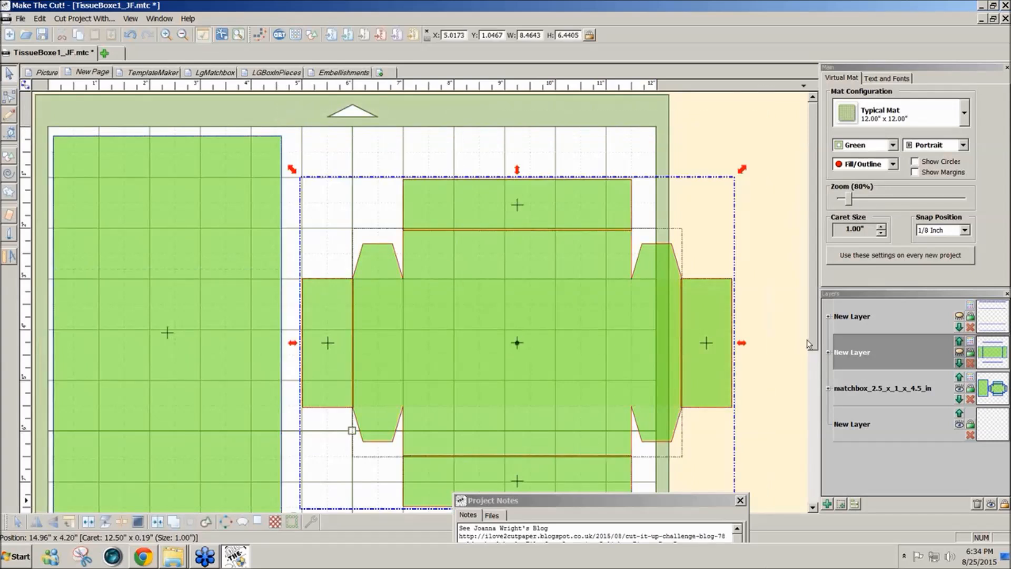
{"action": "scroll", "coordinate": [352, 423], "scroll_direction": "down", "scroll_amount": 3}
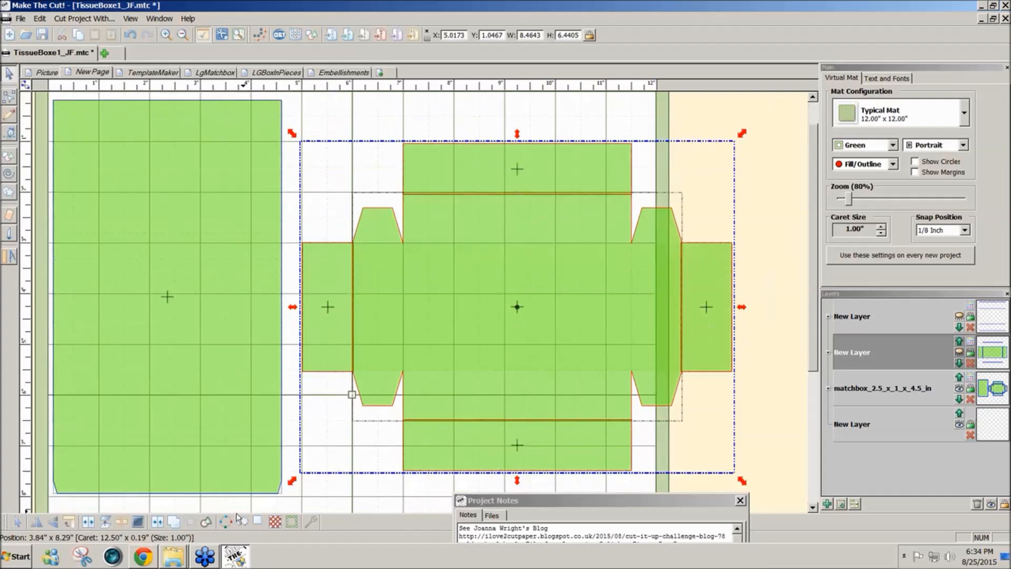
{"action": "left_click", "coordinate": [170, 522]}
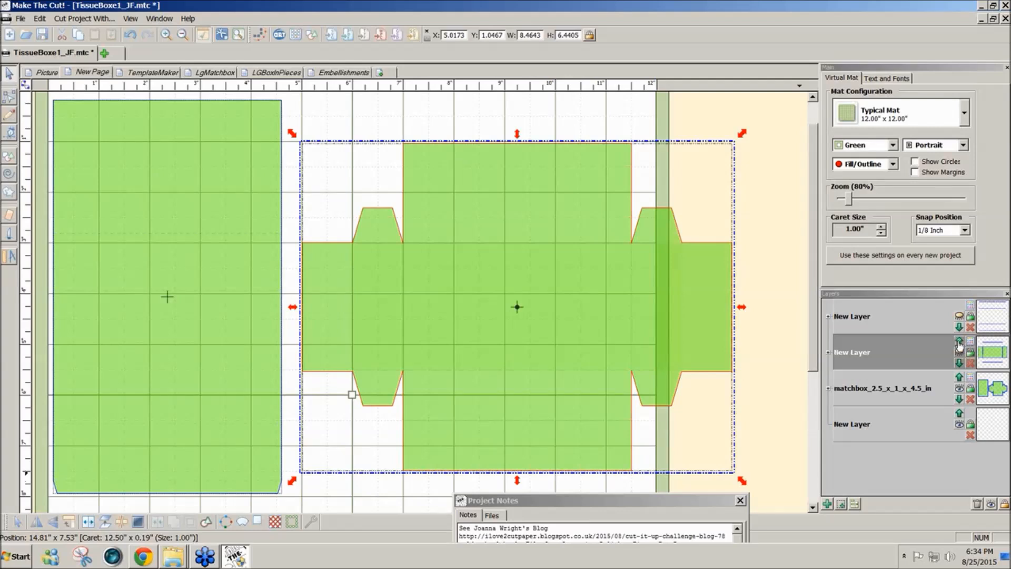
- Make both hidden fold-line layers visible again over the sleeve and drawer outlines
{"action": "left_click", "coordinate": [960, 317]}
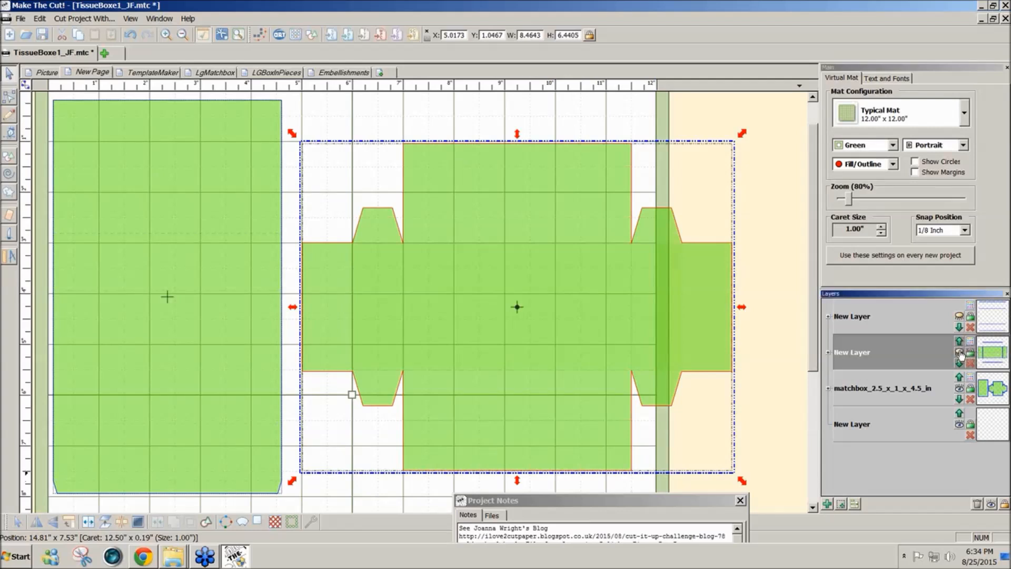
{"action": "left_click", "coordinate": [959, 317]}
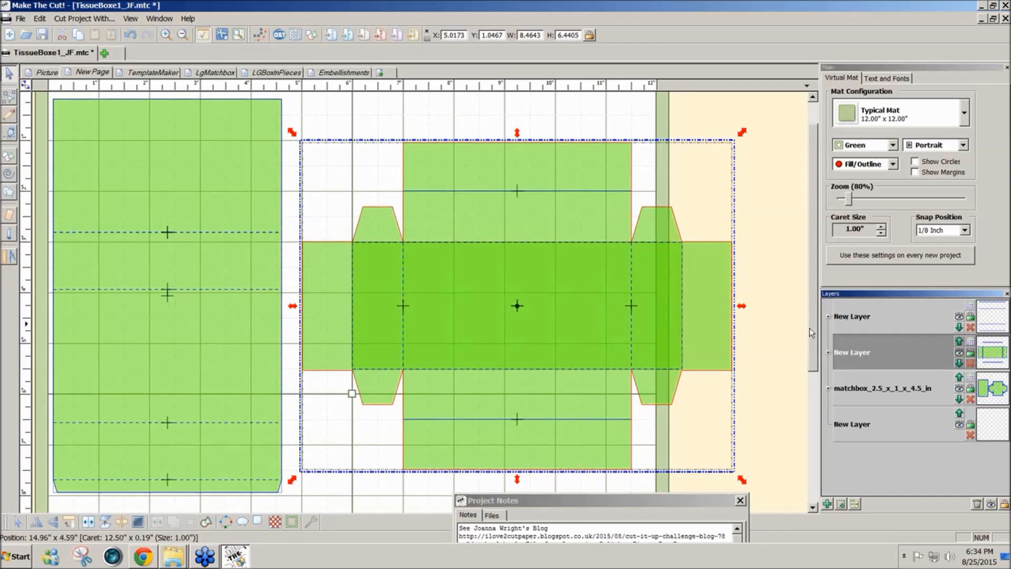
{"action": "left_click_drag", "start_coordinate": [810, 328], "coordinate": [809, 348]}
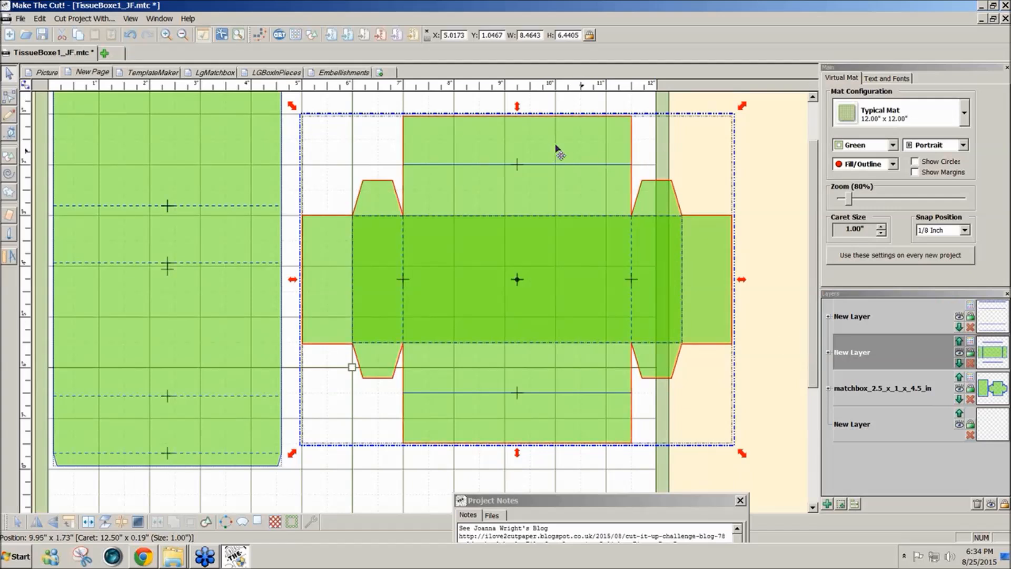
- Create a new dashed line style for the layer holding the drawer's fold lines and apply it
{"action": "left_click", "coordinate": [969, 343]}
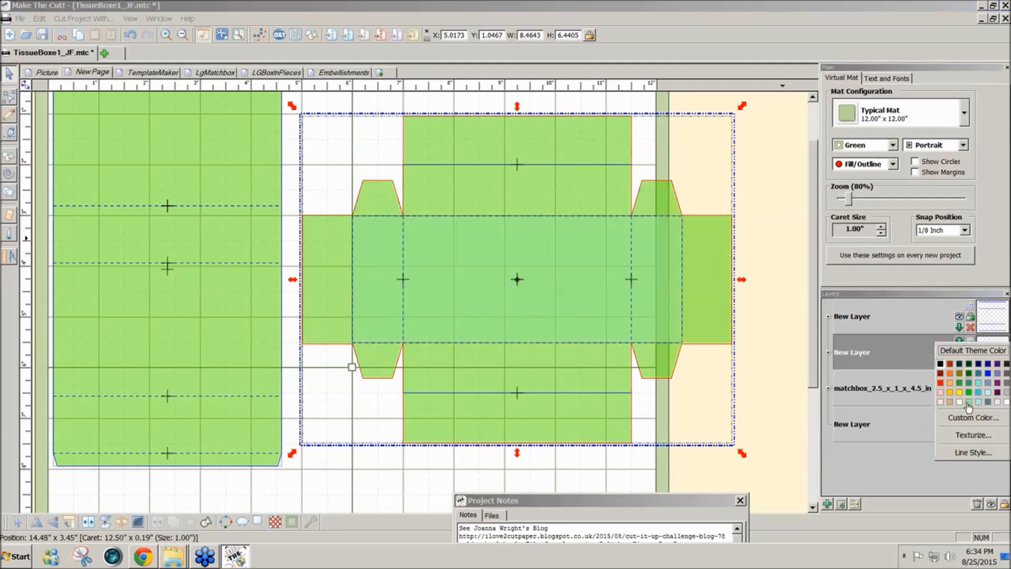
{"action": "left_click", "coordinate": [951, 457]}
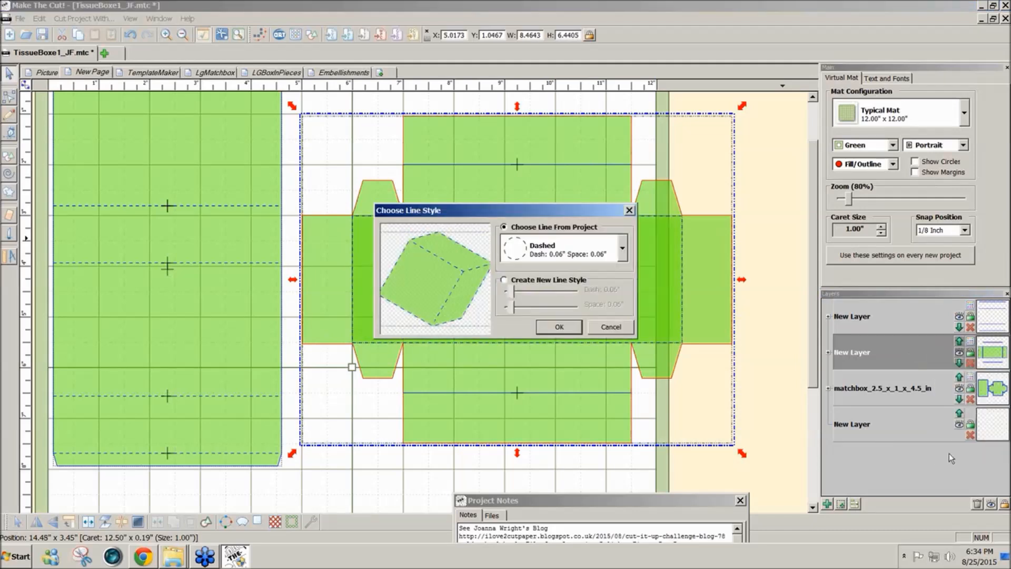
{"action": "left_click", "coordinate": [504, 281]}
{"action": "left_click_drag", "start_coordinate": [510, 308], "coordinate": [515, 311]}
{"action": "left_click", "coordinate": [559, 326]}
{"action": "left_click", "coordinate": [763, 329]}
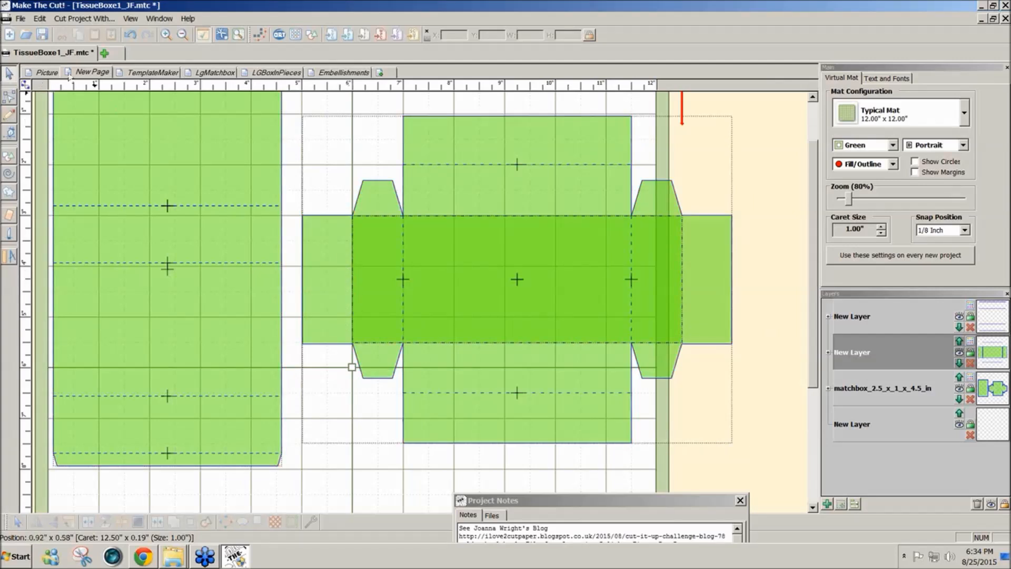
- Check the finished tissue box picture, and insert a Circle (Generic) basic shape on a new layer, placed beside the drawer's lower flap
{"action": "left_click", "coordinate": [38, 75]}
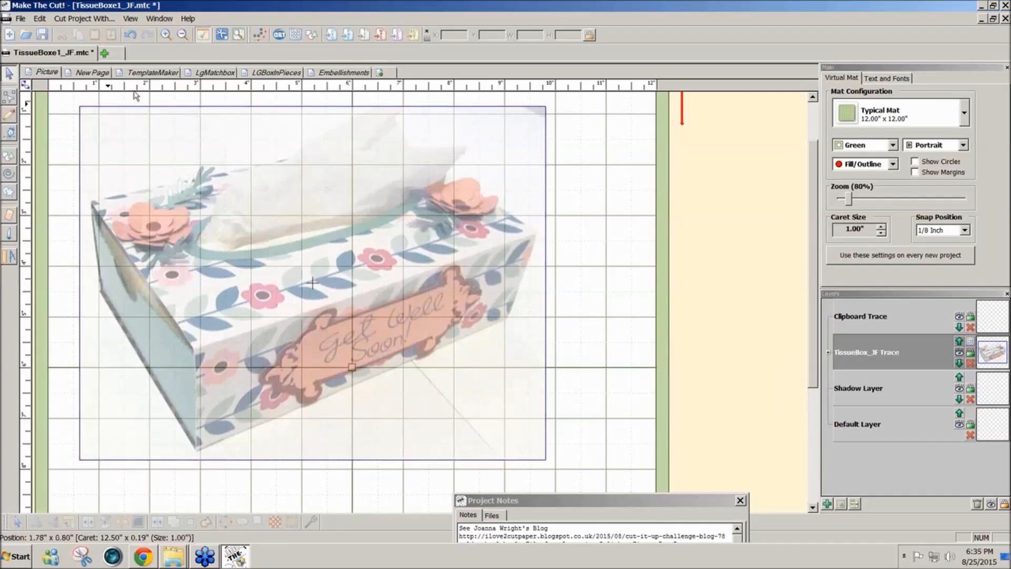
{"action": "left_click", "coordinate": [90, 73]}
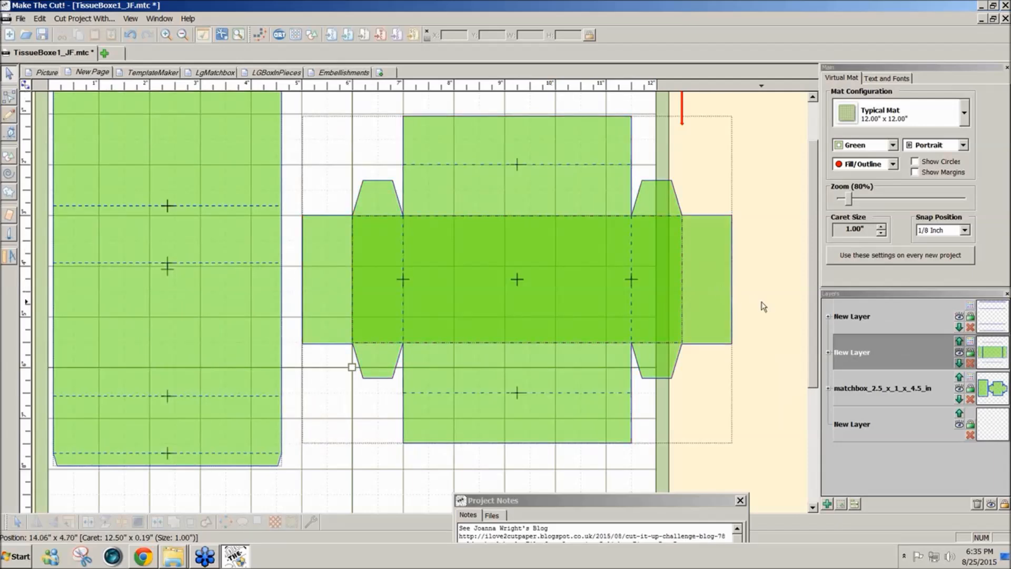
{"action": "left_click", "coordinate": [826, 504]}
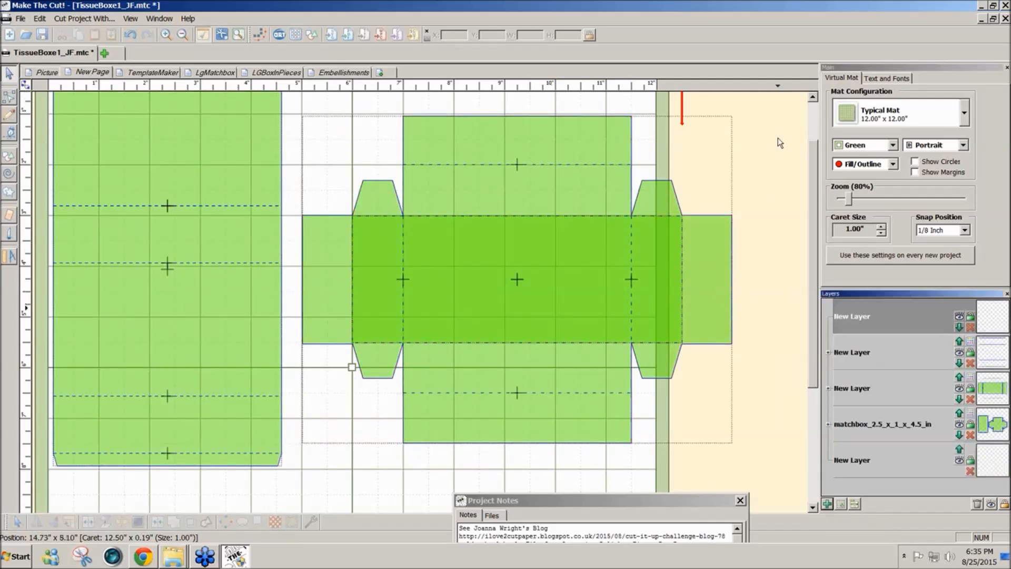
{"action": "left_click", "coordinate": [312, 37]}
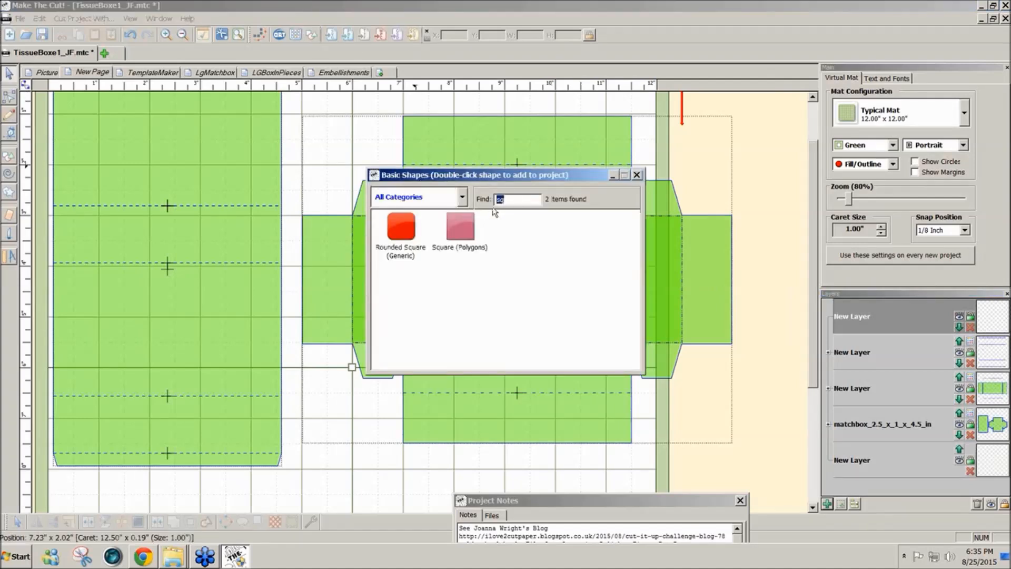
{"action": "type", "text": "ci"}
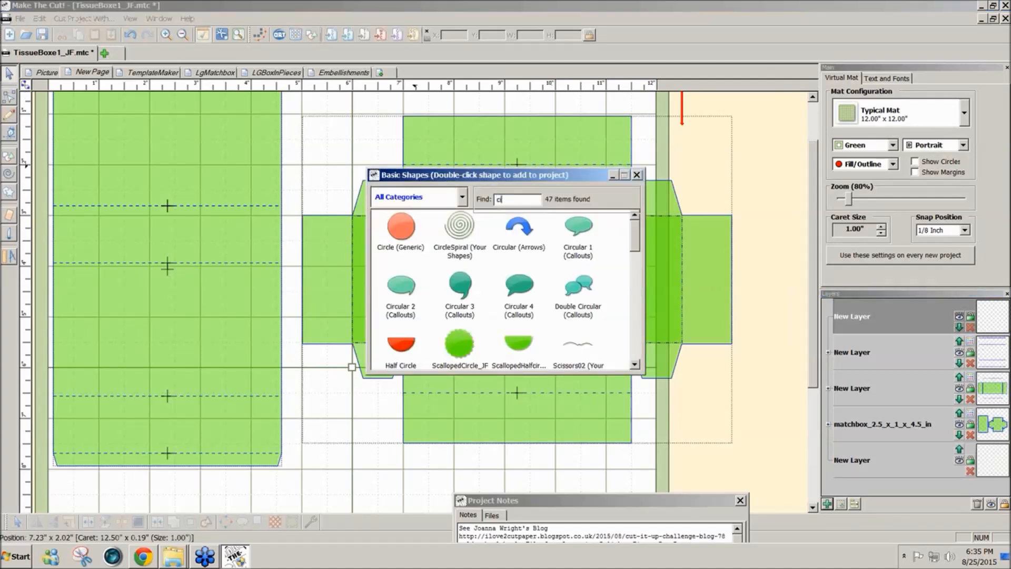
{"action": "double_click", "coordinate": [401, 232]}
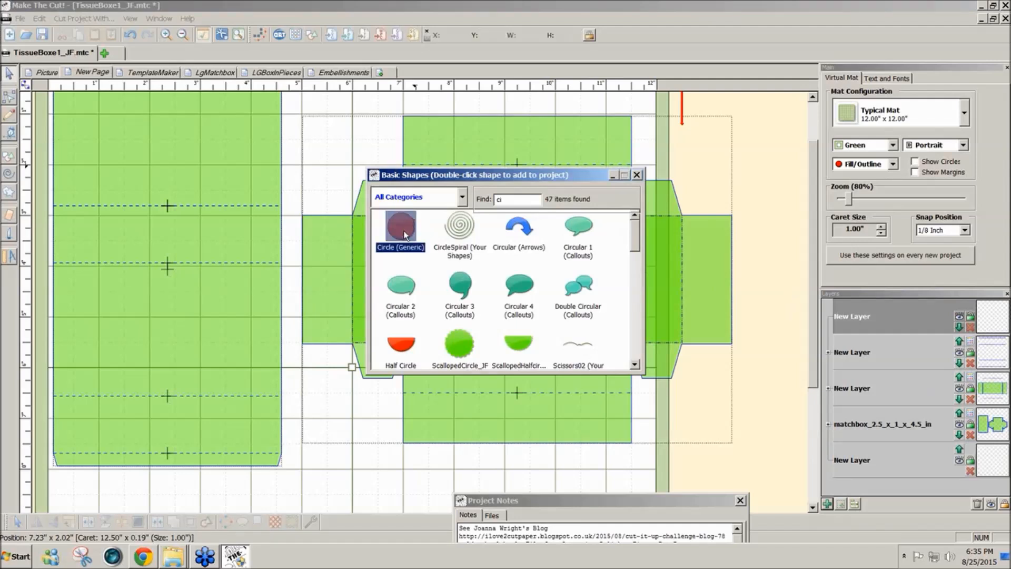
{"action": "left_click", "coordinate": [637, 176]}
{"action": "left_click_drag", "start_coordinate": [719, 114], "coordinate": [362, 462]}
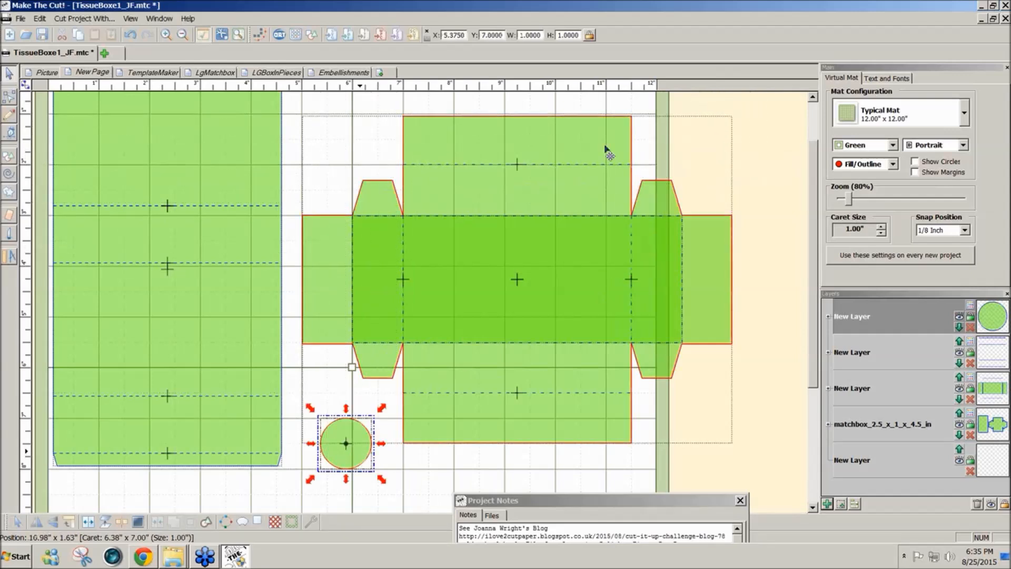
- Resize the circle to 0.5 inch, centre it on the outermost fold at the drawer's left end, and set snapping to No Snapping
{"action": "double_click", "coordinate": [543, 35]}
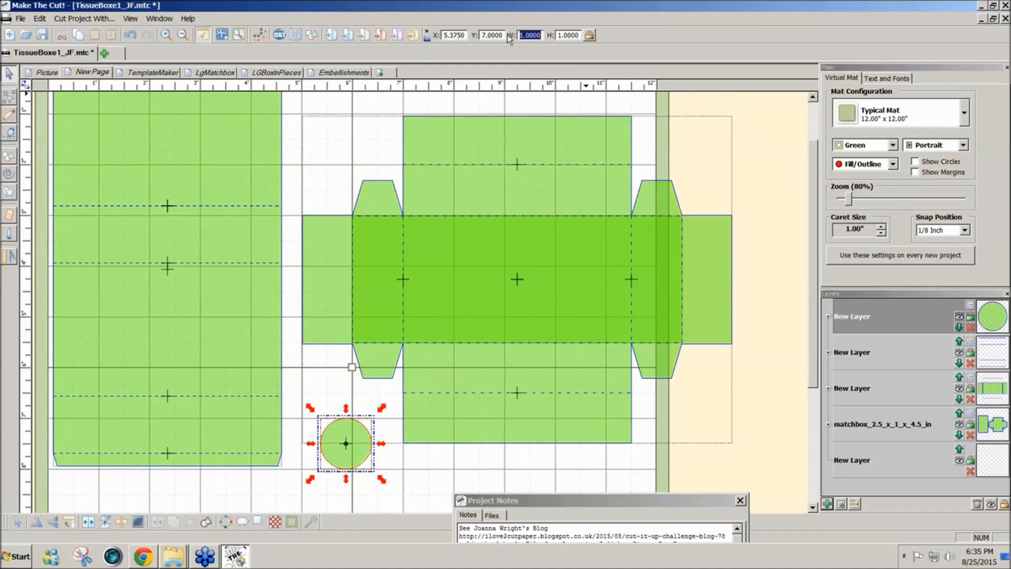
{"action": "type", "text": "0.5"}
{"action": "key", "text": "Return"}
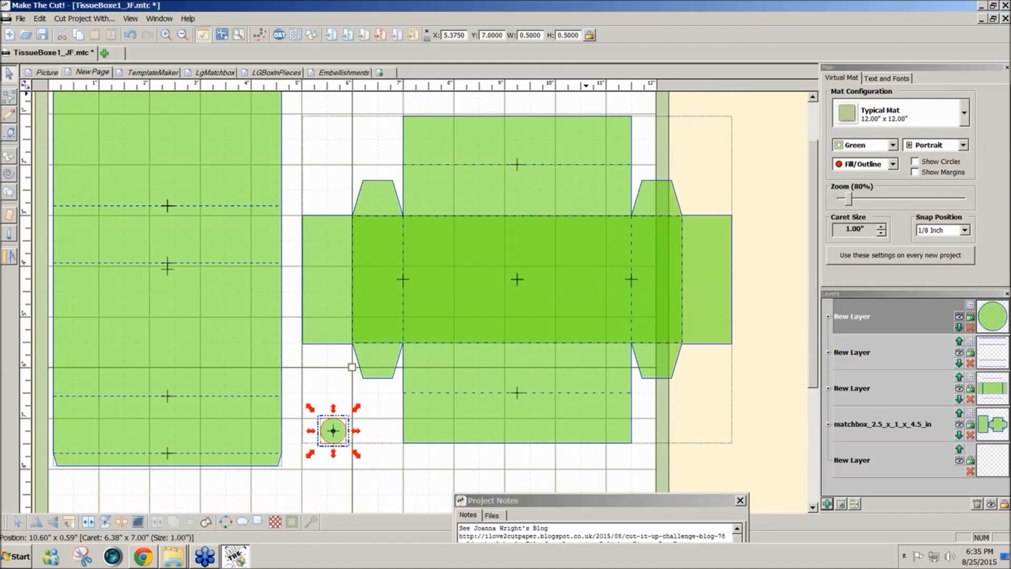
{"action": "left_click_drag", "start_coordinate": [332, 435], "coordinate": [357, 293]}
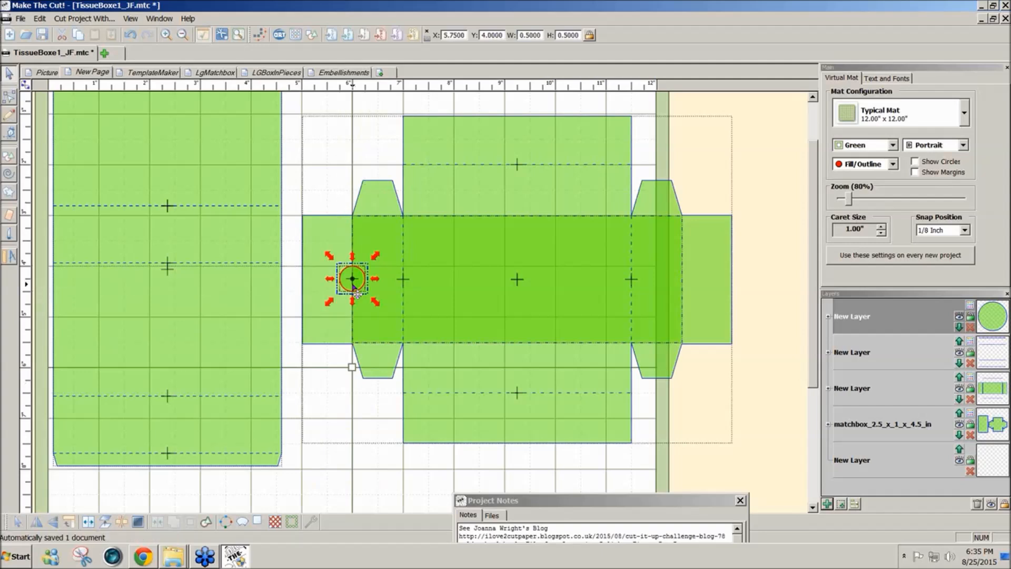
{"action": "left_click", "coordinate": [969, 232]}
{"action": "left_click", "coordinate": [940, 241]}
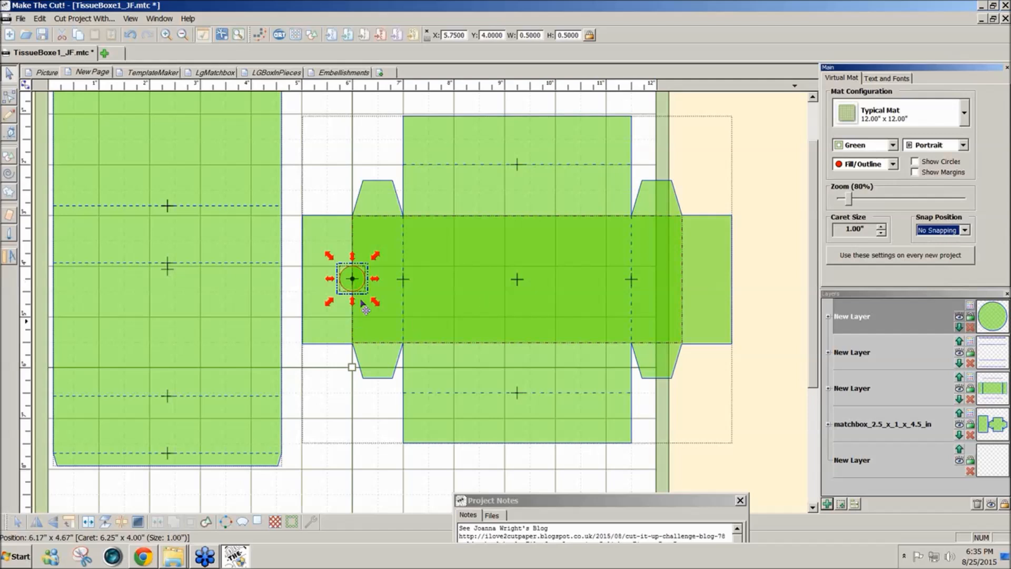
- With both fold-line layers temporarily hidden, combine the circle with the drawer outline so that it cuts a hole
{"action": "left_click", "coordinate": [315, 324]}
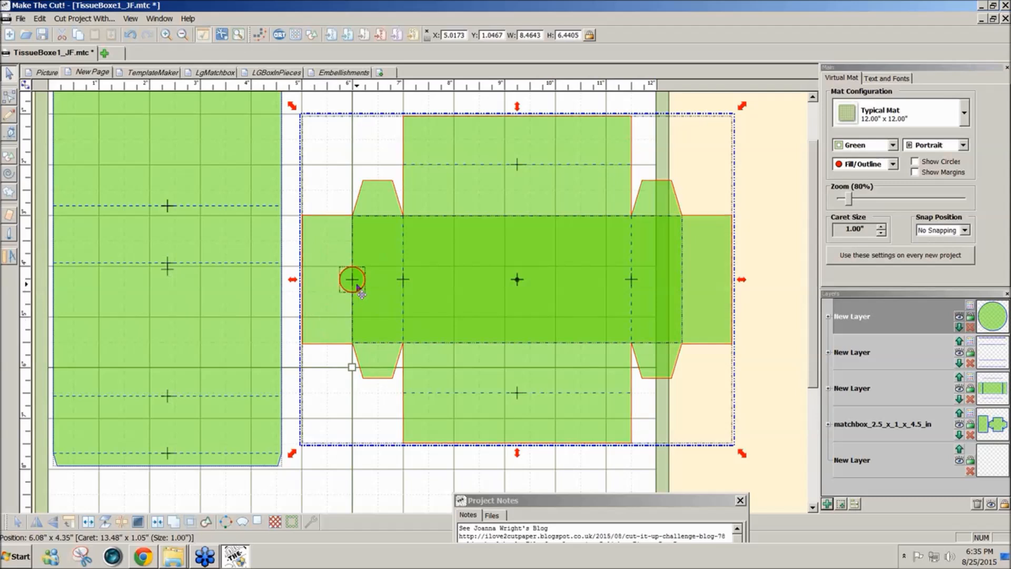
{"action": "left_click", "coordinate": [961, 389]}
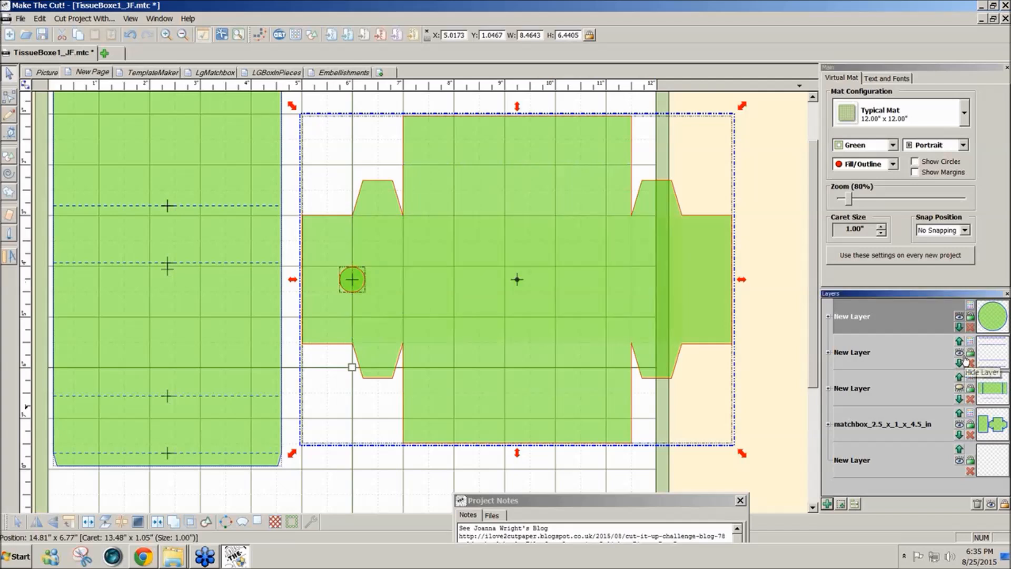
{"action": "left_click", "coordinate": [960, 352]}
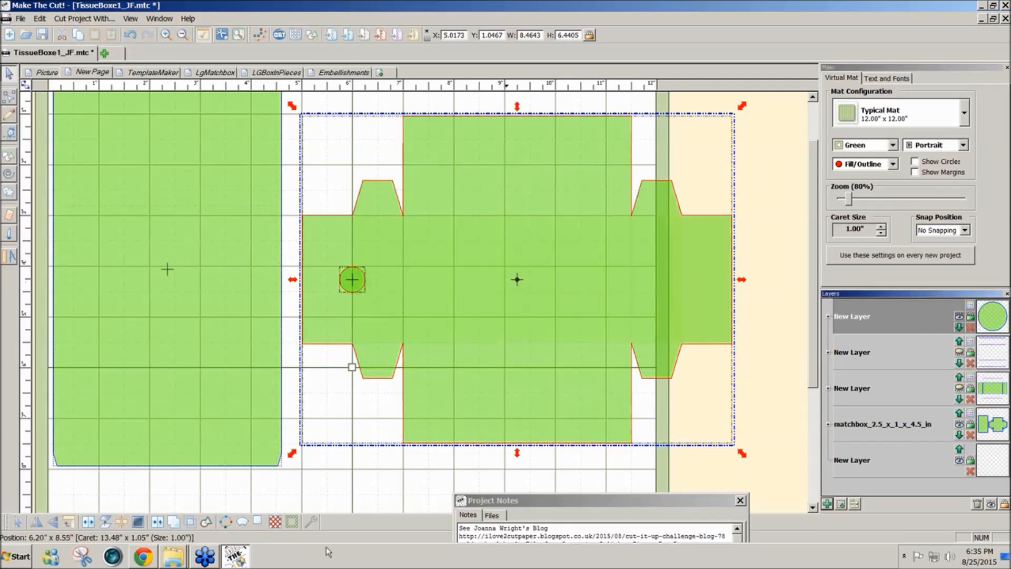
{"action": "left_click", "coordinate": [160, 522]}
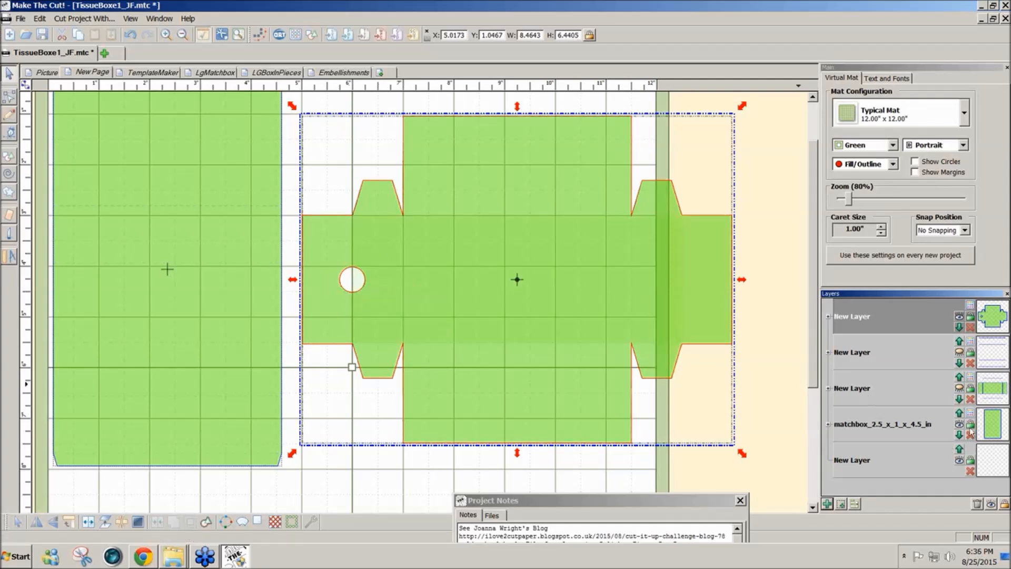
{"action": "left_click", "coordinate": [959, 352]}
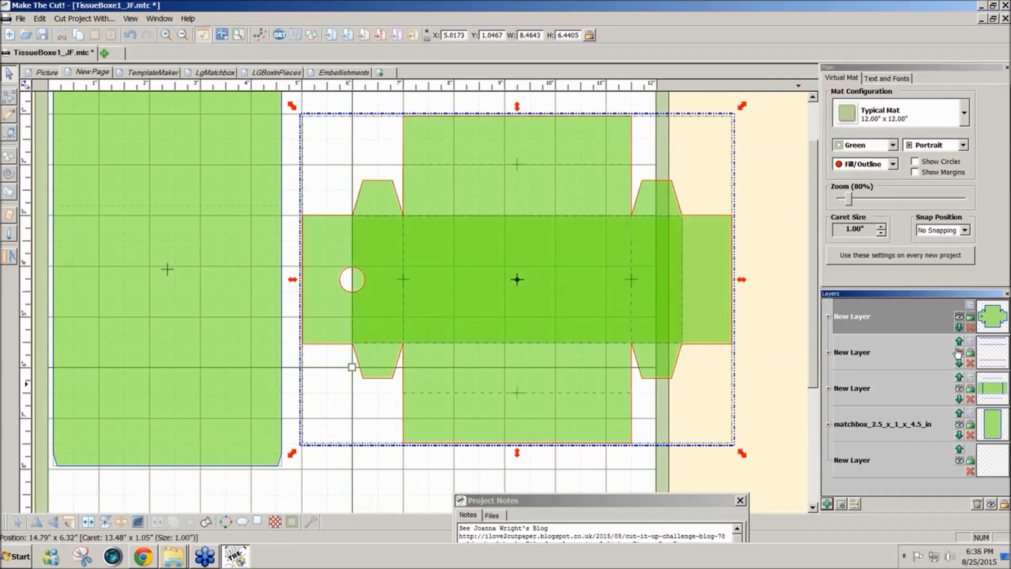
{"action": "left_click", "coordinate": [794, 388]}
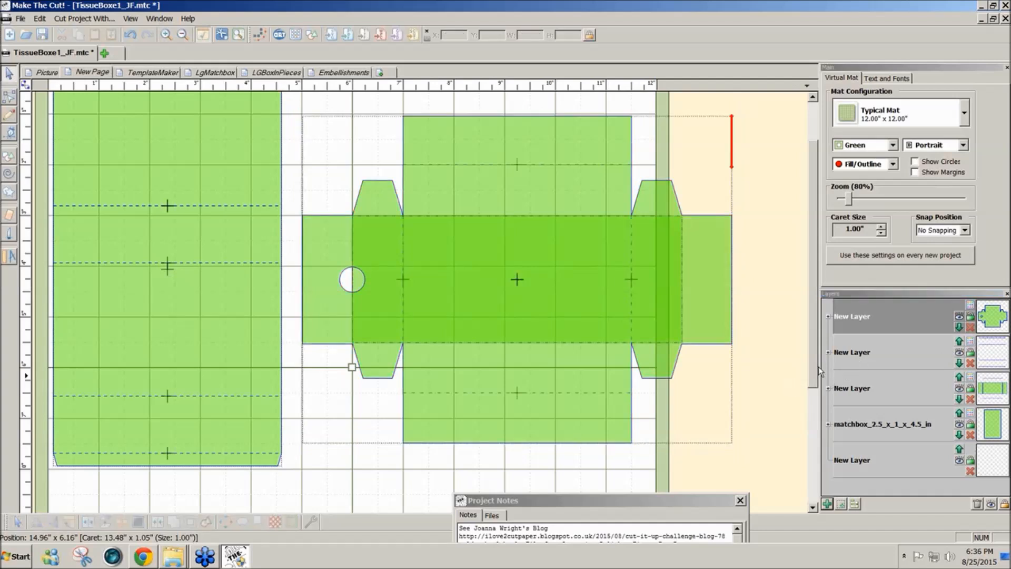
- Create another new layer and insert the Oval (Generic) basic shape on it
{"action": "mouse_move", "coordinate": [812, 371]}
{"action": "left_mouse_down"}
{"action": "mouse_move", "coordinate": [811, 387]}
{"action": "mouse_move", "coordinate": [812, 358]}
{"action": "left_mouse_up"}
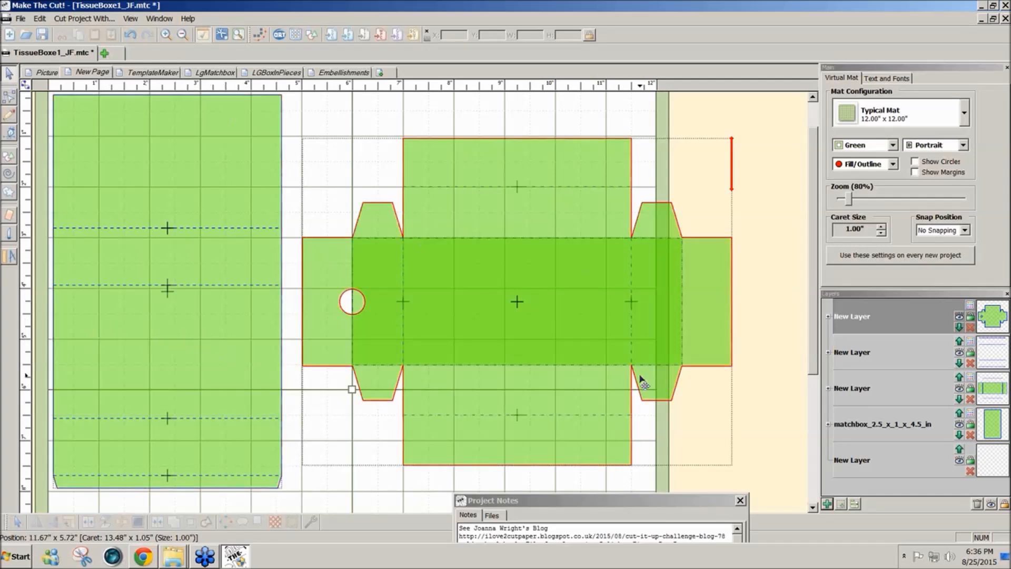
{"action": "left_click", "coordinate": [826, 505]}
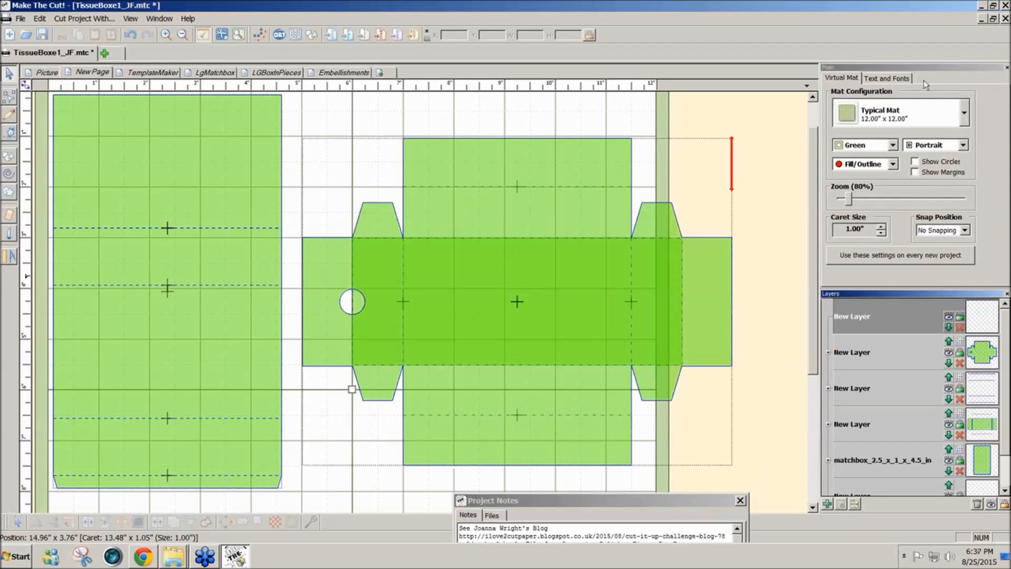
{"action": "left_click", "coordinate": [315, 39]}
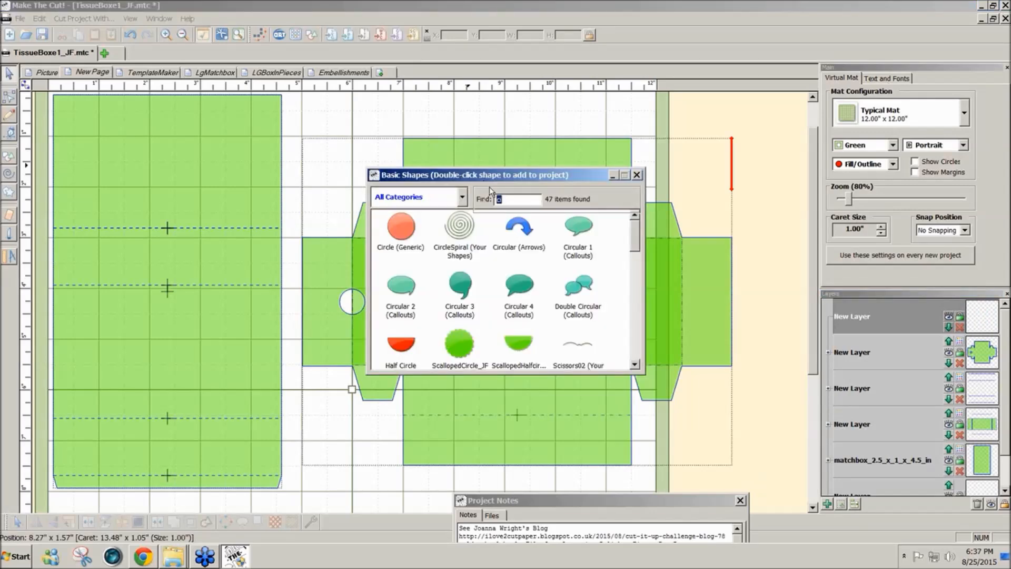
{"action": "type", "text": "ov"}
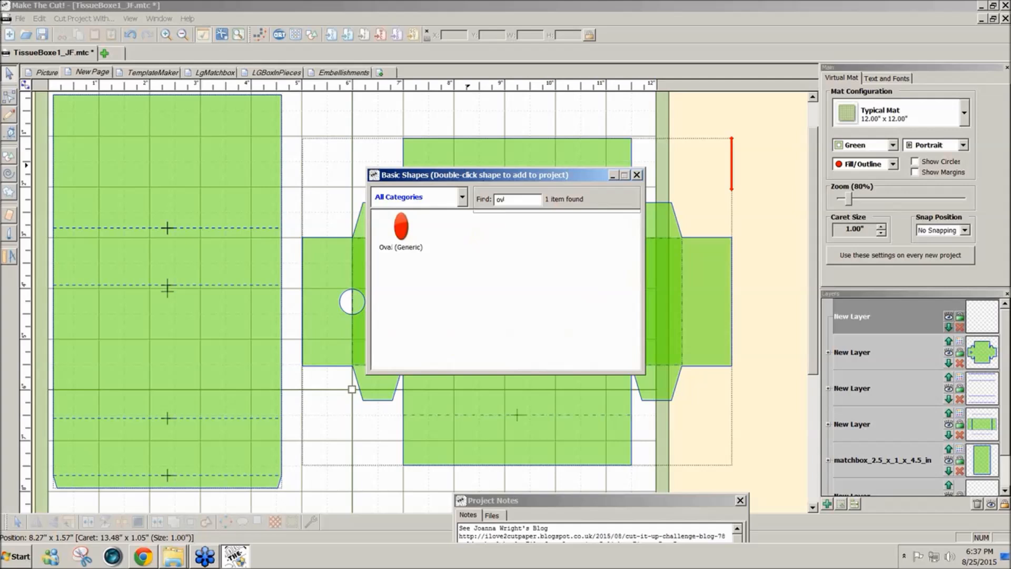
{"action": "double_click", "coordinate": [401, 224]}
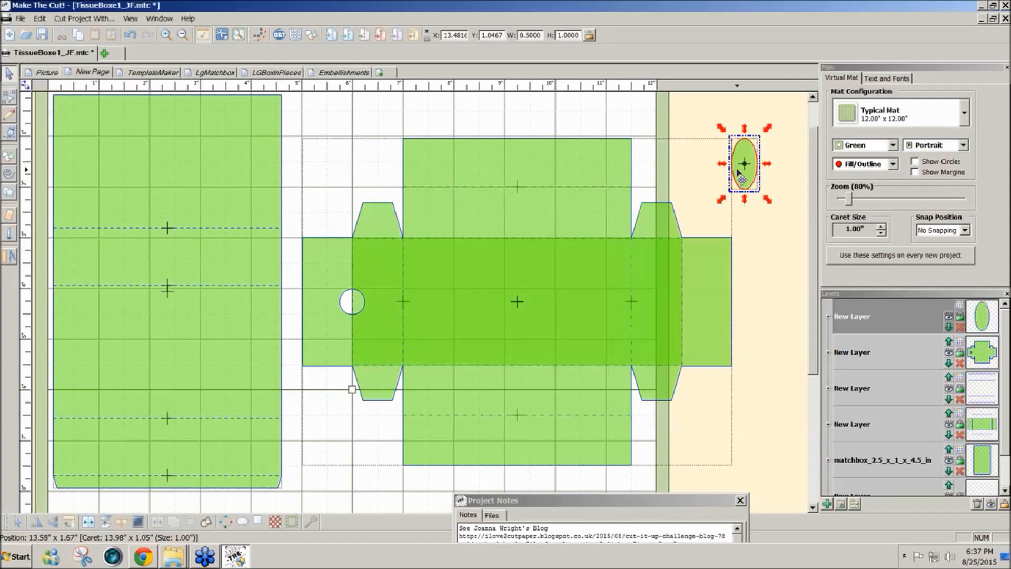
- Rotate the oval so it lies horizontally and place it on the sleeve panel between the two middle fold lines
{"action": "left_click_drag", "start_coordinate": [739, 175], "coordinate": [296, 183]}
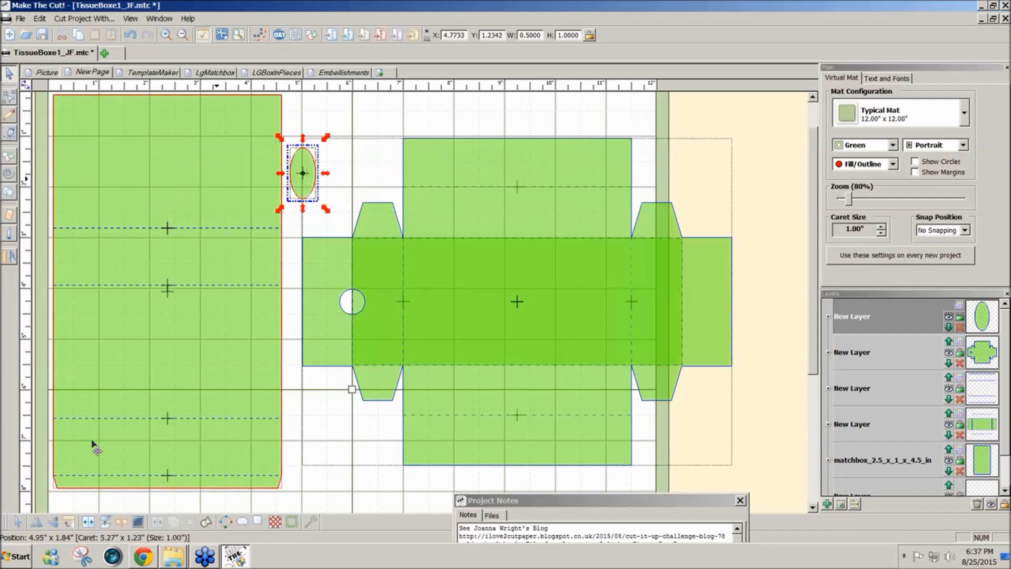
{"action": "left_click", "coordinate": [69, 522]}
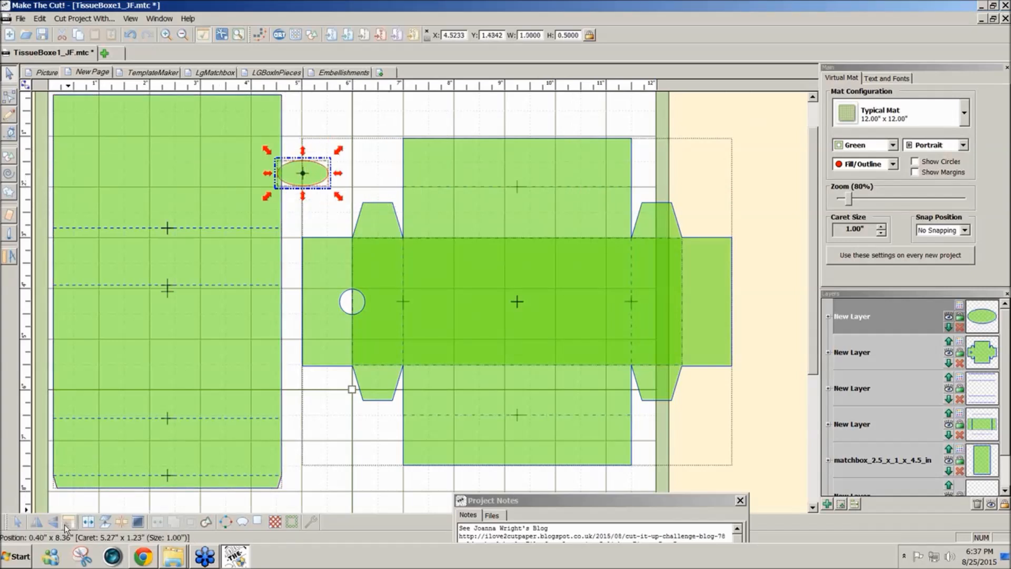
{"action": "left_click_drag", "start_coordinate": [309, 176], "coordinate": [129, 345]}
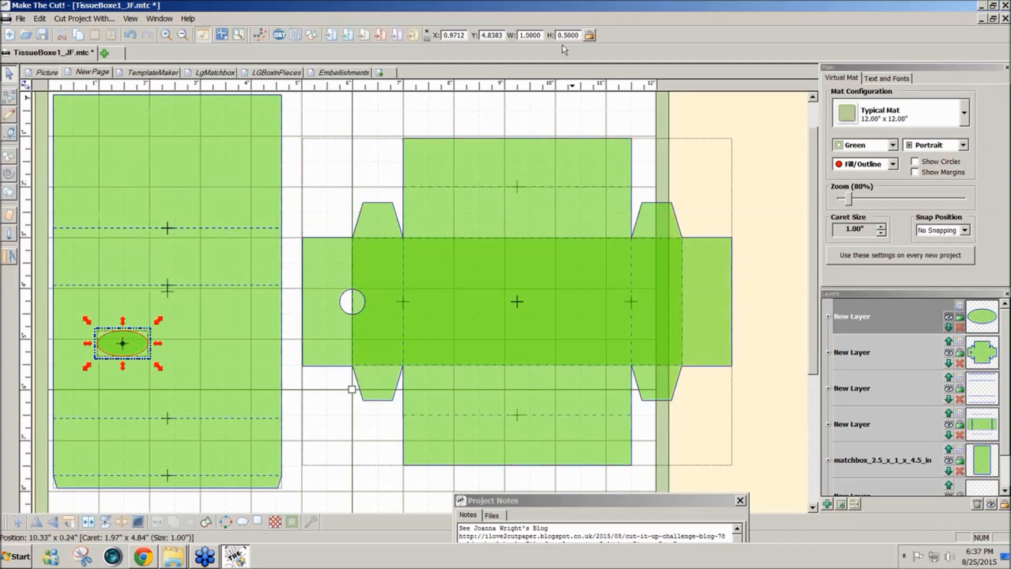
- Set the oval to 2 inches wide and 1 inch high with proportions unlocked, and shift it slightly upward on the sleeve panel
{"action": "left_click_drag", "start_coordinate": [542, 38], "coordinate": [530, 35]}
{"action": "type", "text": "2"}
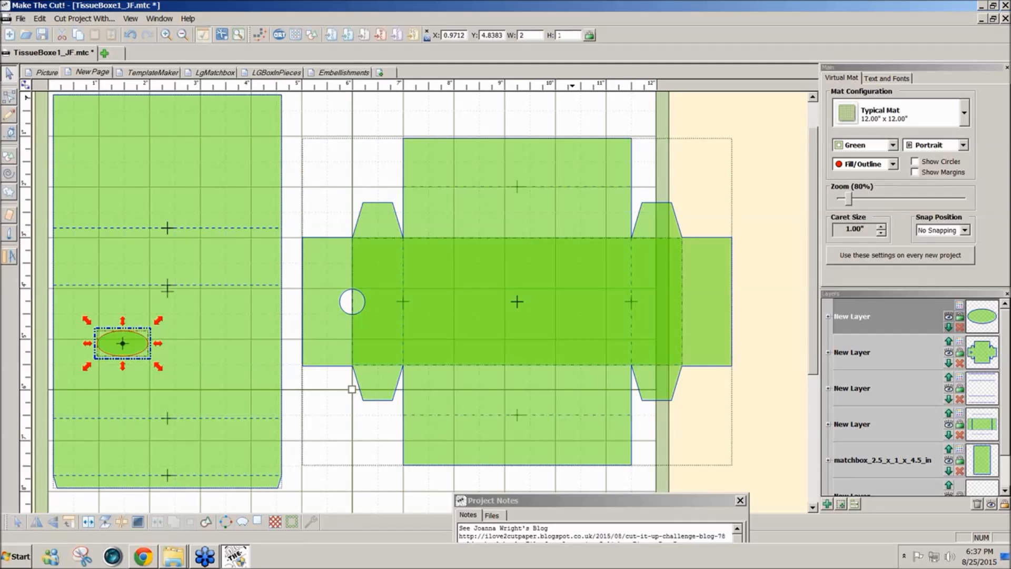
{"action": "type", "text": "1"}
{"action": "key", "text": "Return"}
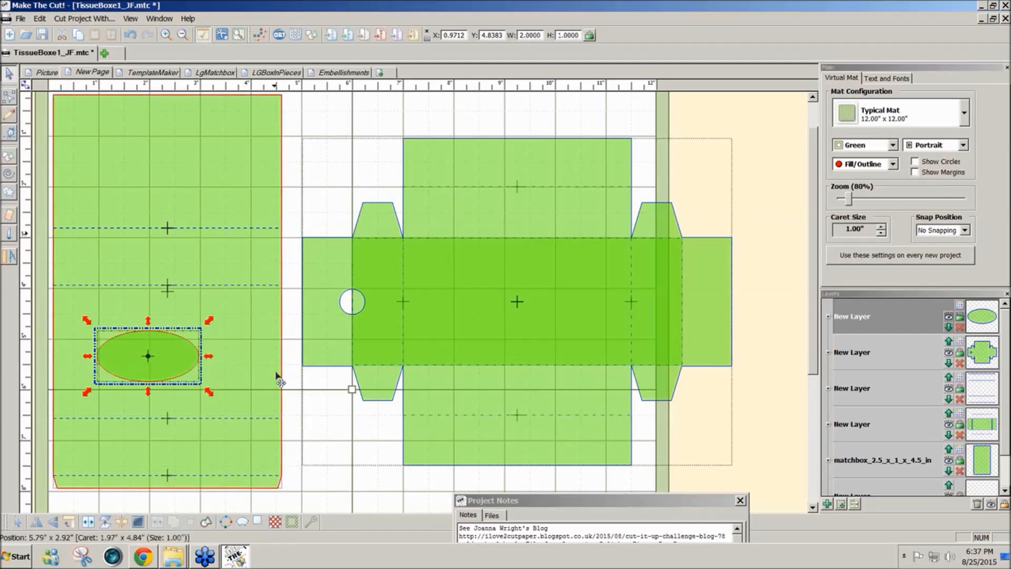
{"action": "mouse_move", "coordinate": [163, 367]}
{"action": "left_mouse_down"}
{"action": "mouse_move", "coordinate": [172, 360]}
{"action": "mouse_move", "coordinate": [162, 358]}
{"action": "left_mouse_up"}
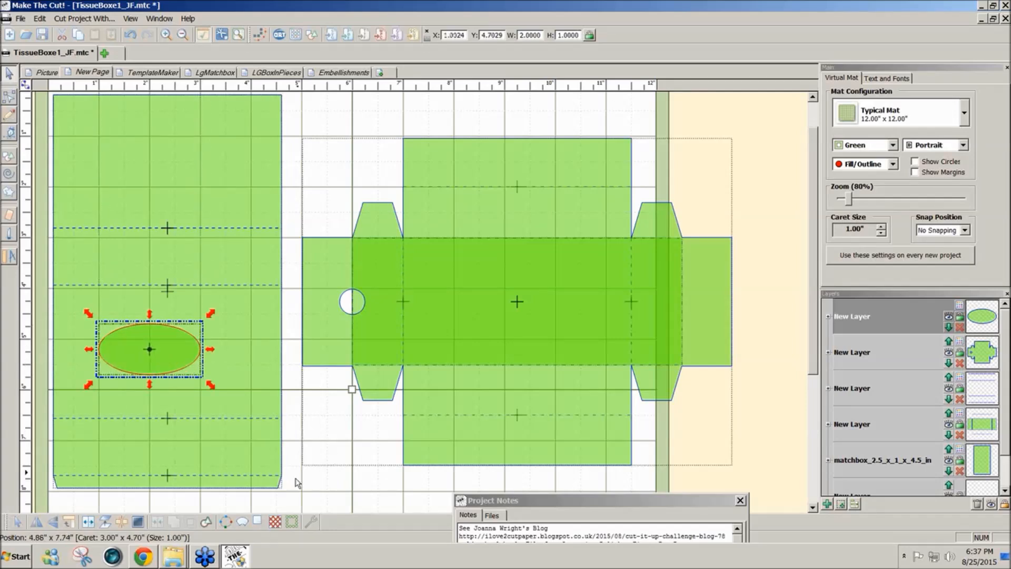
{"action": "left_click", "coordinate": [307, 507]}
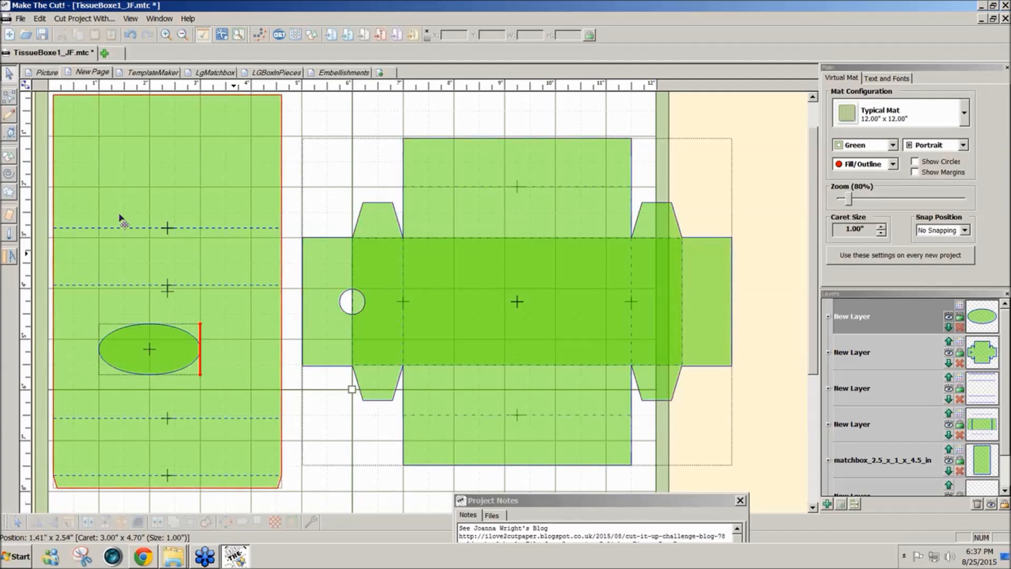
- Insert the Square (Polygons) basic shape and stretch it to cover the sleeve panel between the two middle fold lines
{"action": "left_click", "coordinate": [312, 35]}
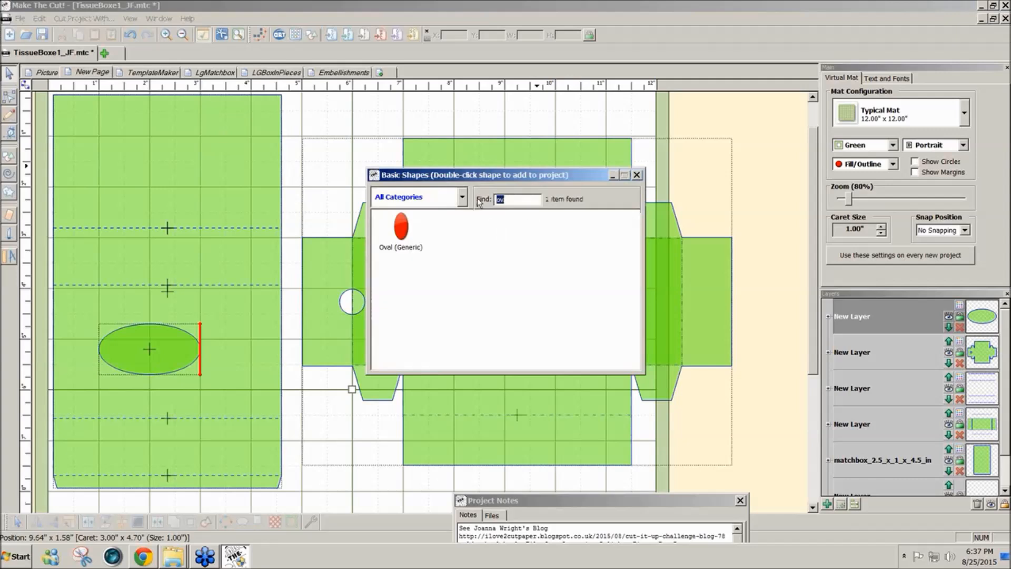
{"action": "type", "text": "sq"}
{"action": "double_click", "coordinate": [451, 238]}
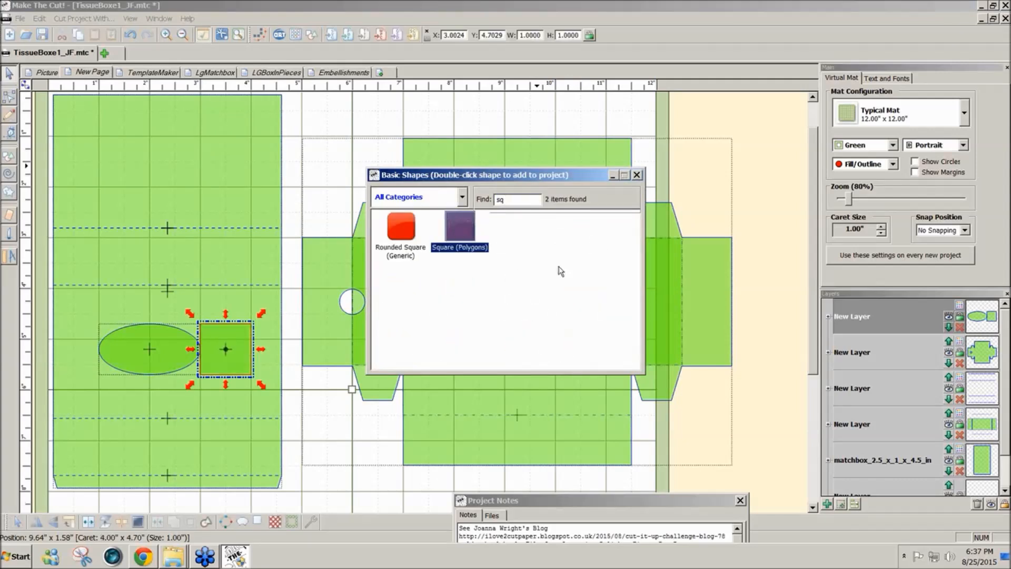
{"action": "left_click", "coordinate": [637, 175]}
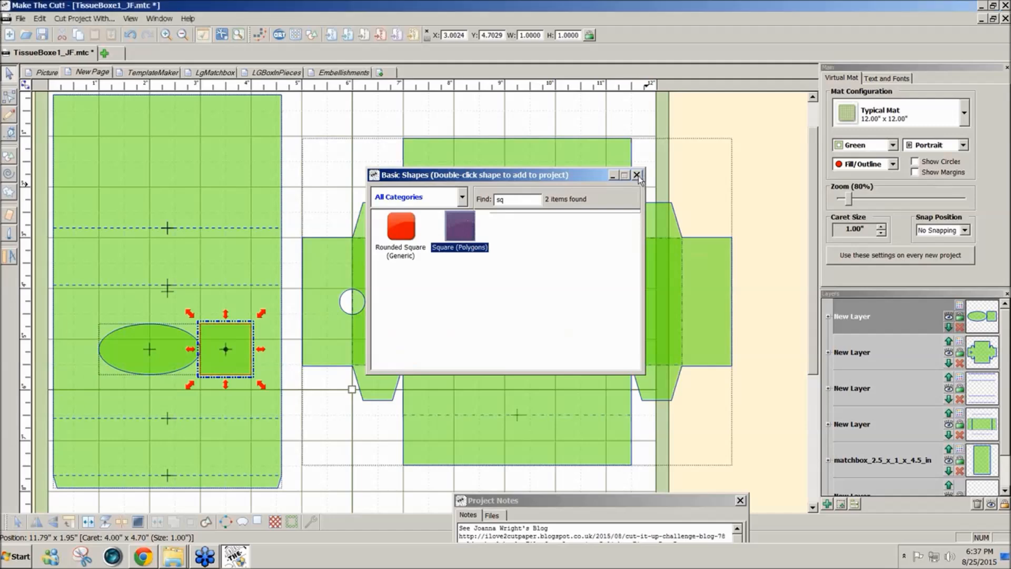
{"action": "left_click_drag", "start_coordinate": [238, 350], "coordinate": [283, 309]}
{"action": "left_click_drag", "start_coordinate": [169, 344], "coordinate": [153, 428]}
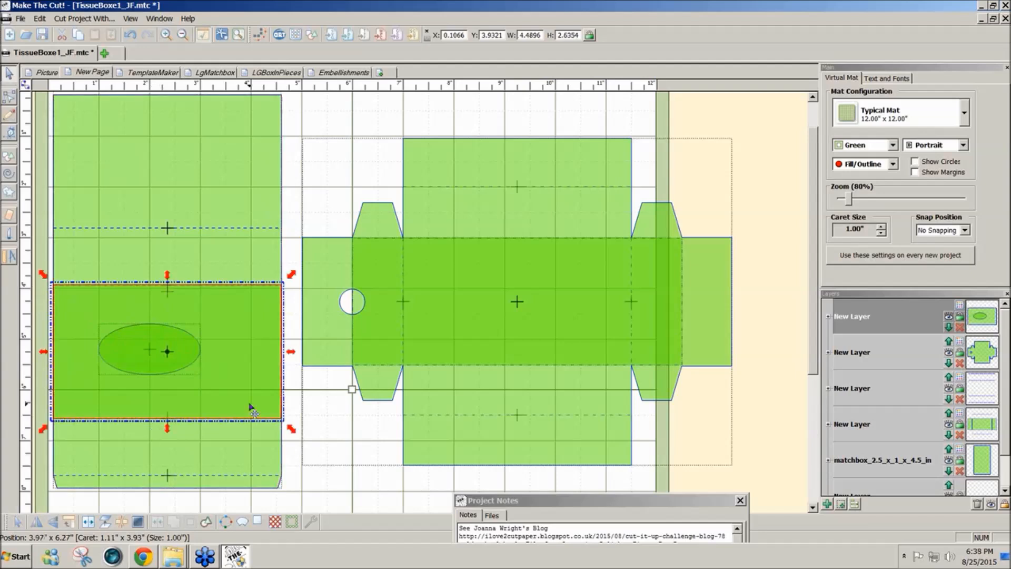
- Center the oval on the helper rectangle both horizontally and vertically, and delete the rectangle
{"action": "left_click", "coordinate": [289, 403]}
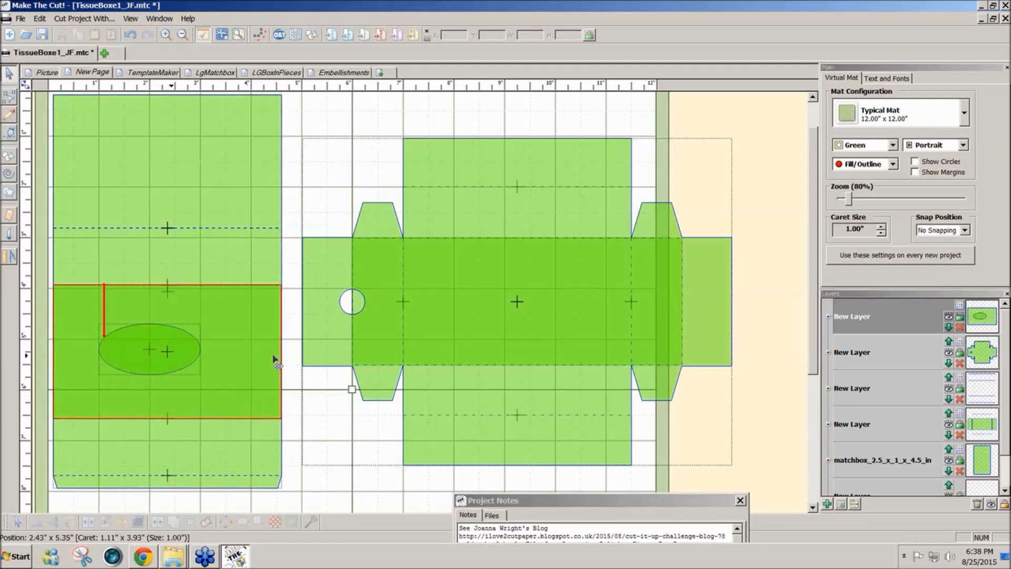
{"action": "left_click_drag", "start_coordinate": [266, 389], "coordinate": [35, 320]}
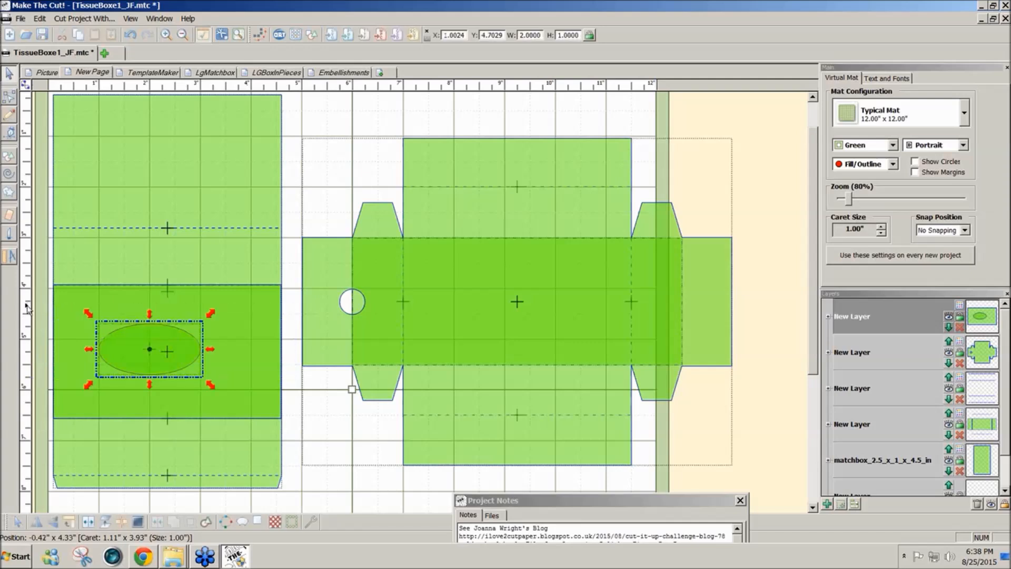
{"action": "left_click", "coordinate": [252, 396], "text": "shift"}
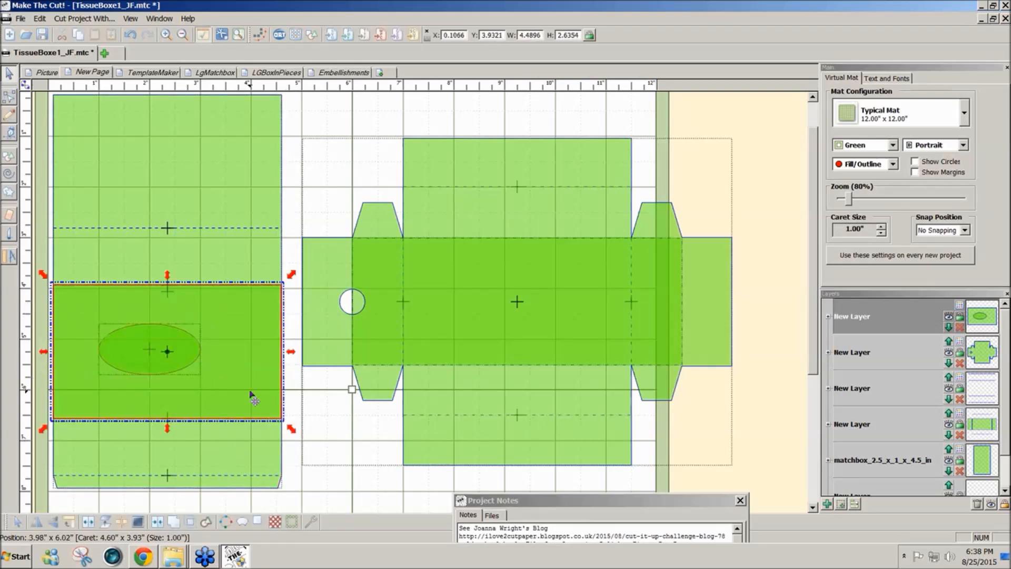
{"action": "key", "text": "alt+c"}
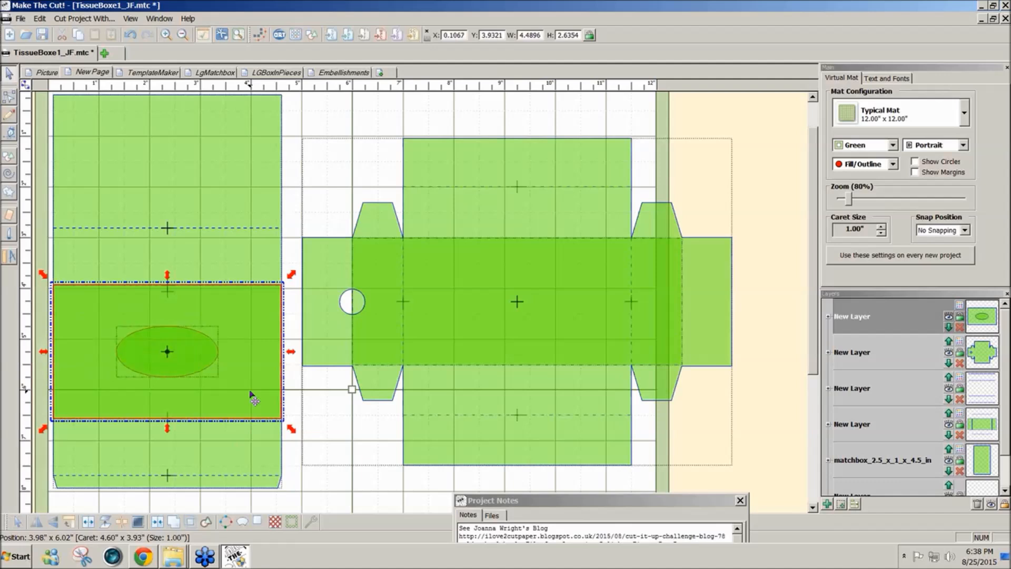
{"action": "left_click", "coordinate": [300, 502]}
{"action": "left_click", "coordinate": [238, 412]}
{"action": "key", "text": "Delete"}
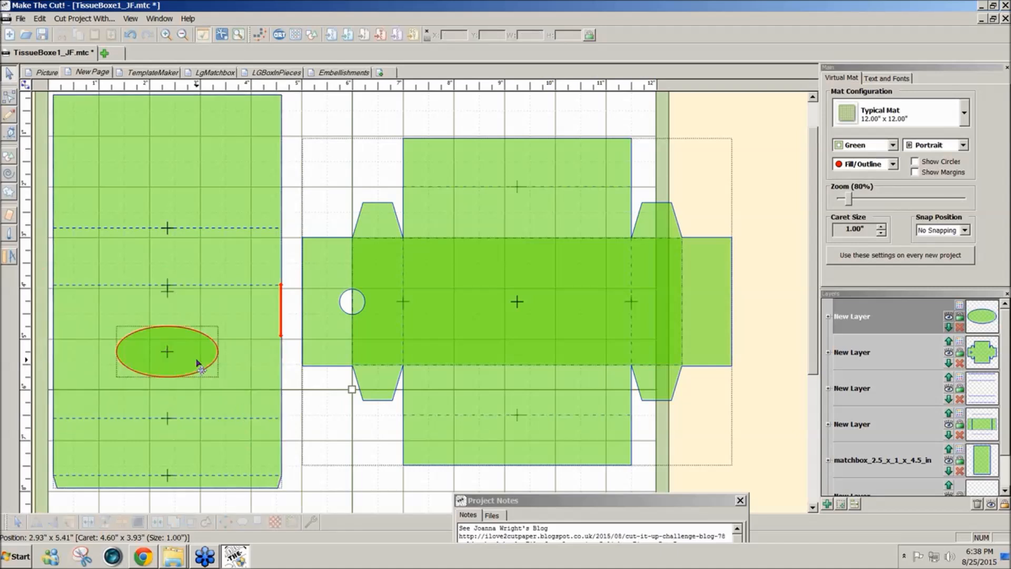
- Try to combine the oval with the sleeve outline so that it cuts an opening
{"action": "left_click", "coordinate": [201, 366]}
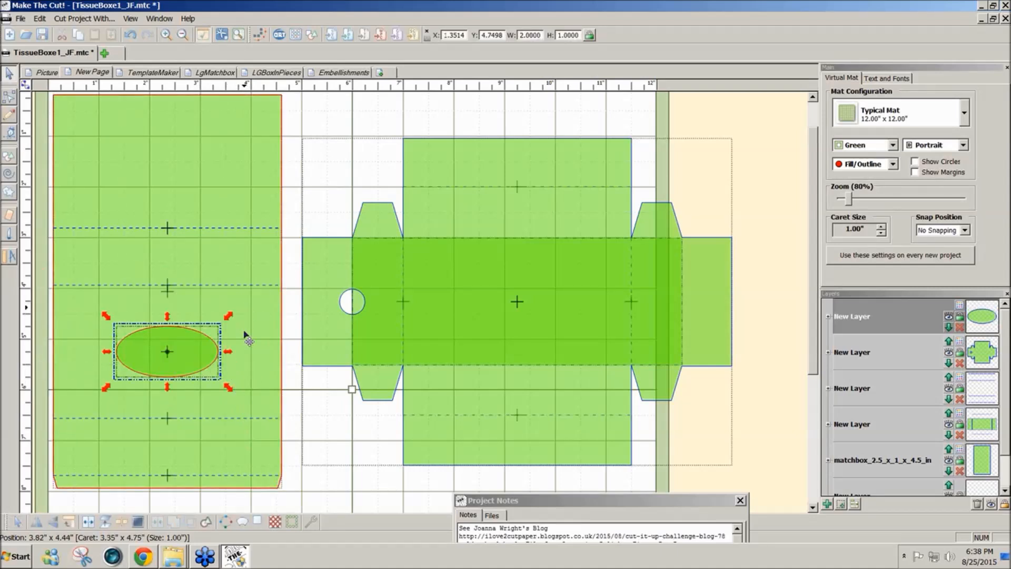
{"action": "left_click", "coordinate": [259, 381]}
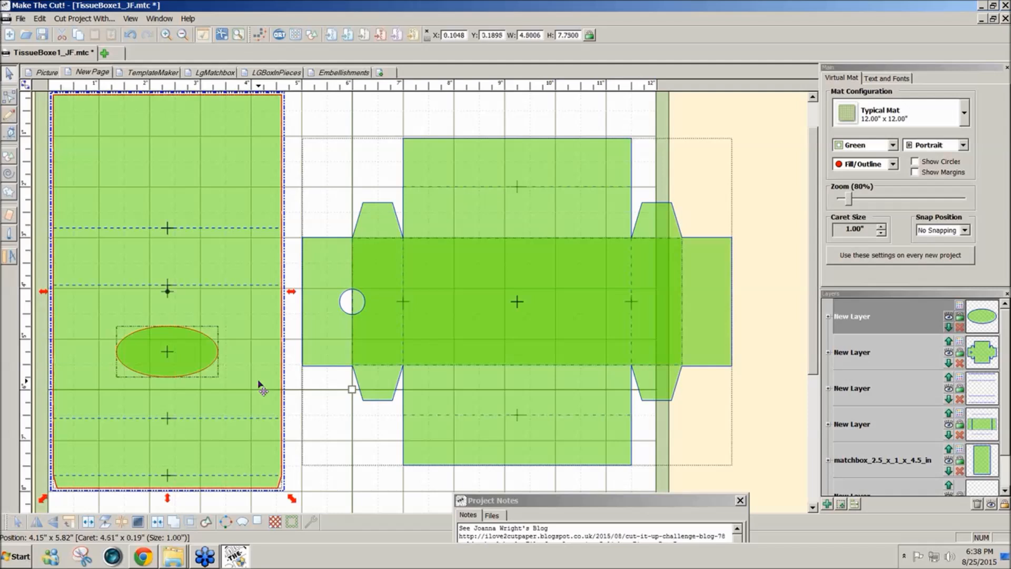
{"action": "left_click", "coordinate": [156, 523]}
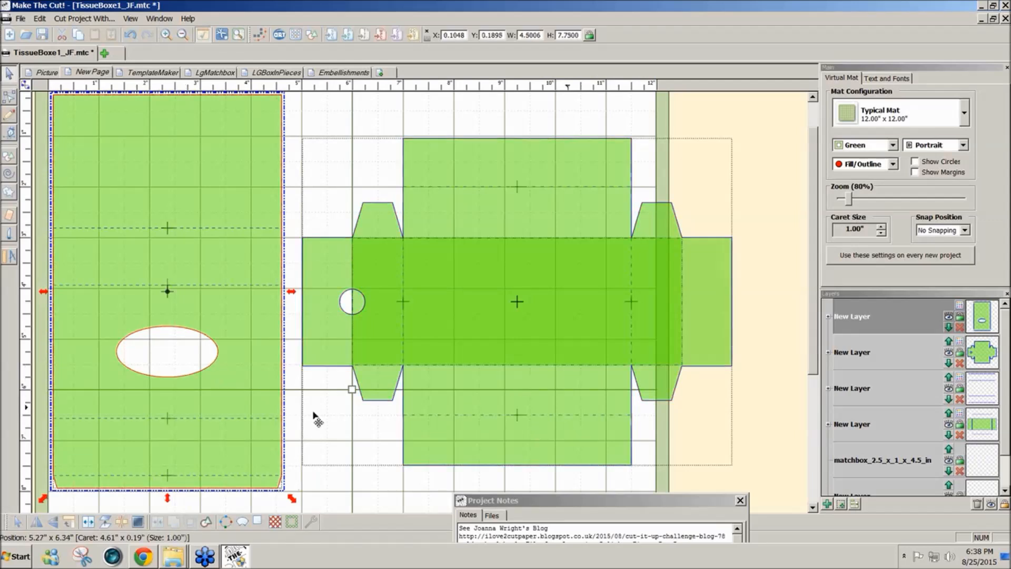
{"action": "left_click", "coordinate": [297, 465]}
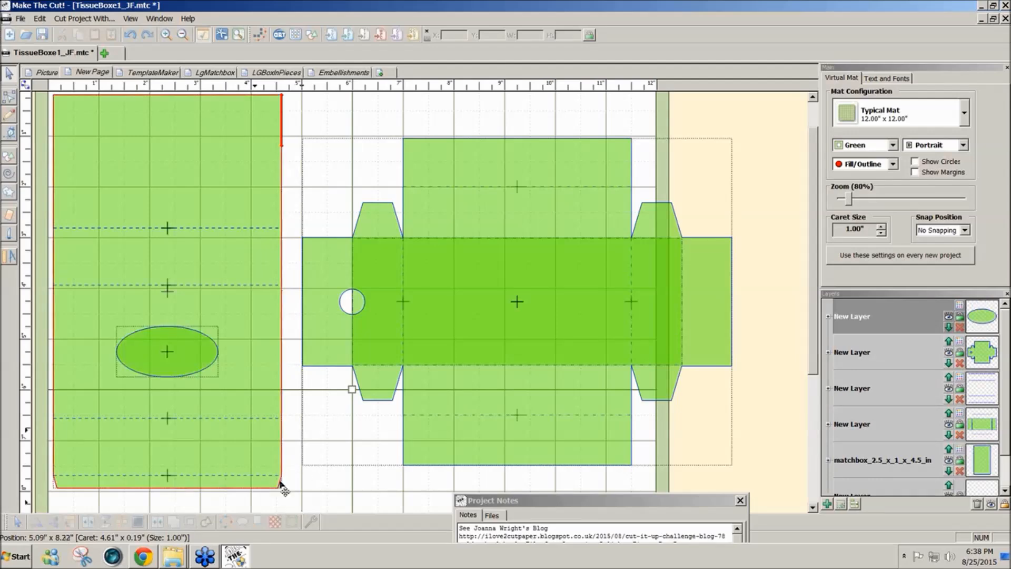
- Examine the reference photo on the Picture page in the Contrast mat color, and return to New Page with the Green mat color
{"action": "left_click", "coordinate": [38, 75]}
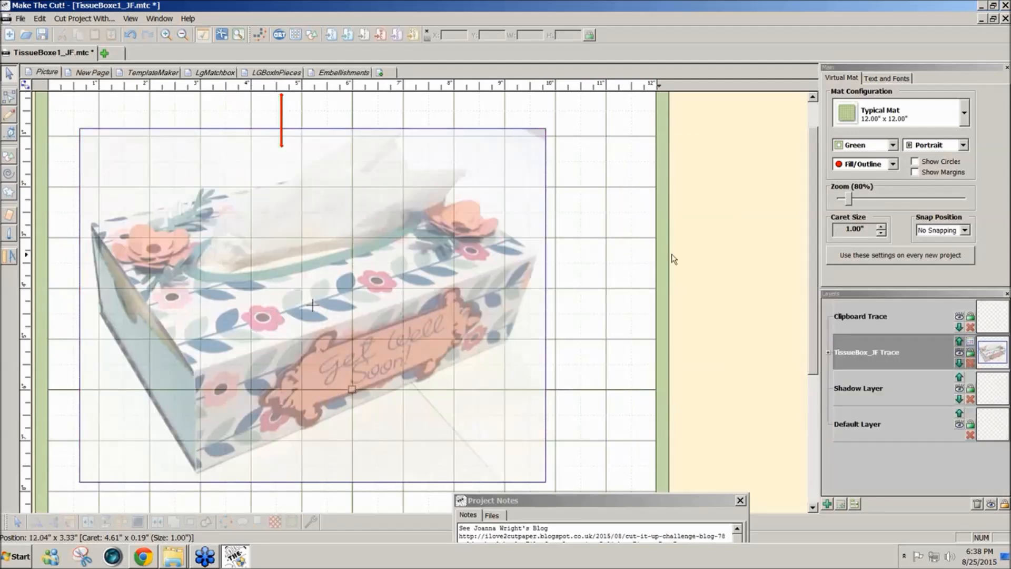
{"action": "left_click", "coordinate": [893, 145]}
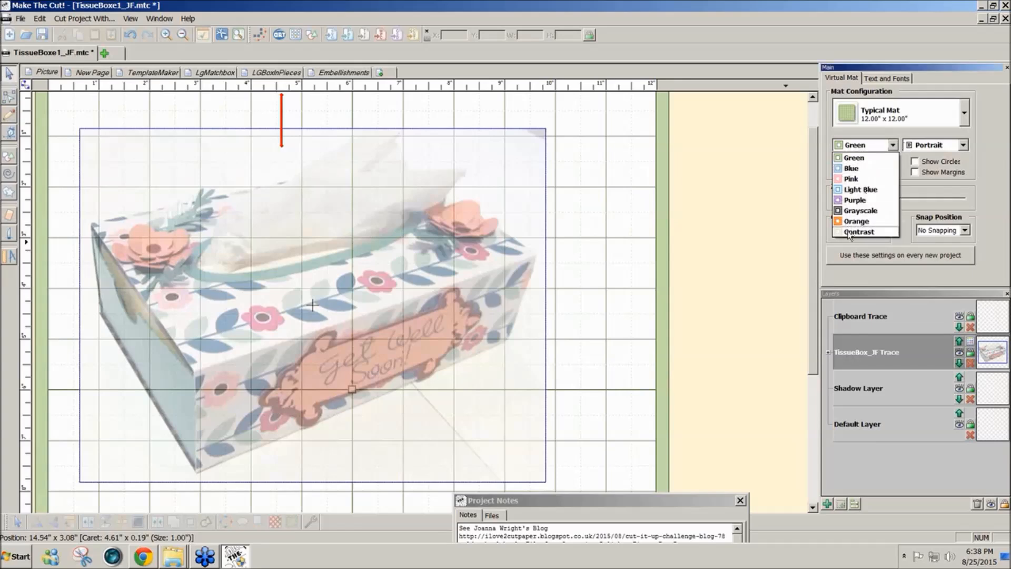
{"action": "left_click", "coordinate": [848, 231]}
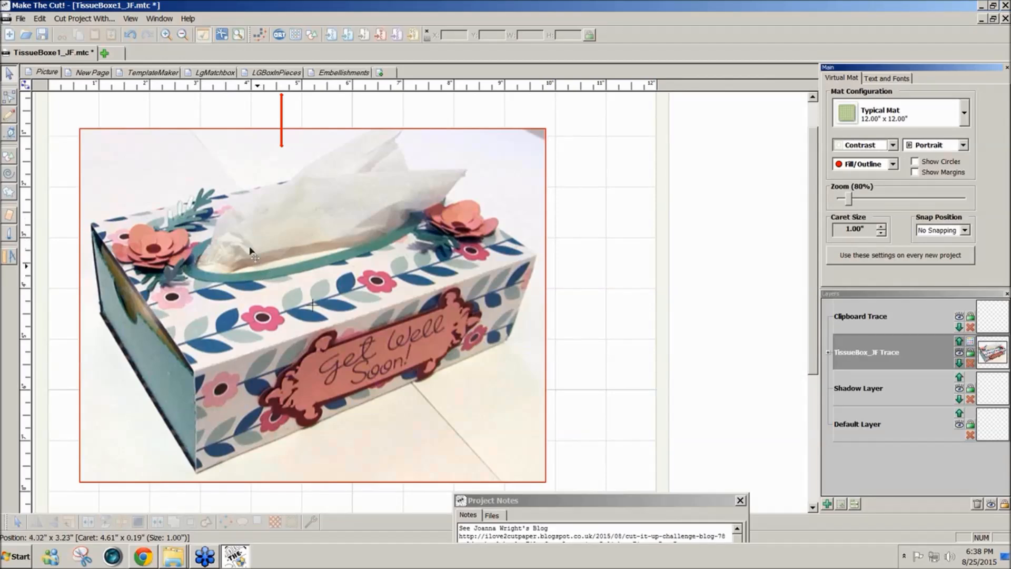
{"action": "left_click", "coordinate": [93, 72]}
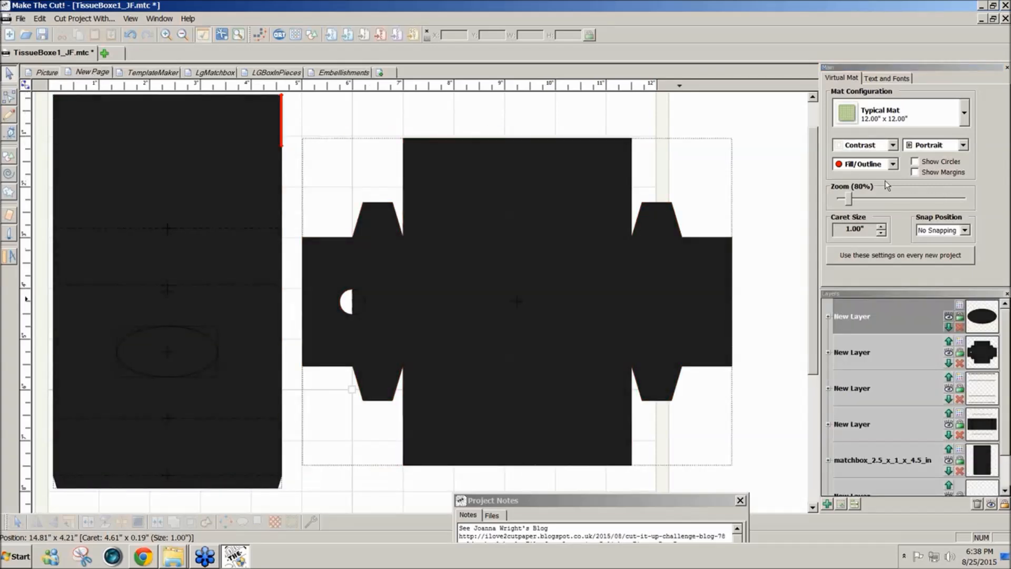
{"action": "left_click", "coordinate": [892, 145]}
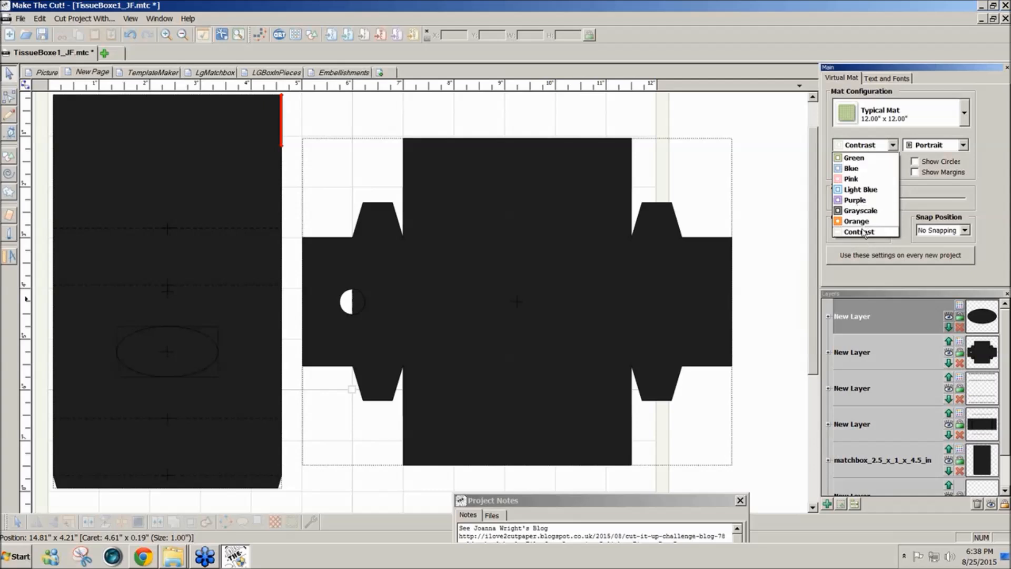
{"action": "left_click", "coordinate": [863, 158]}
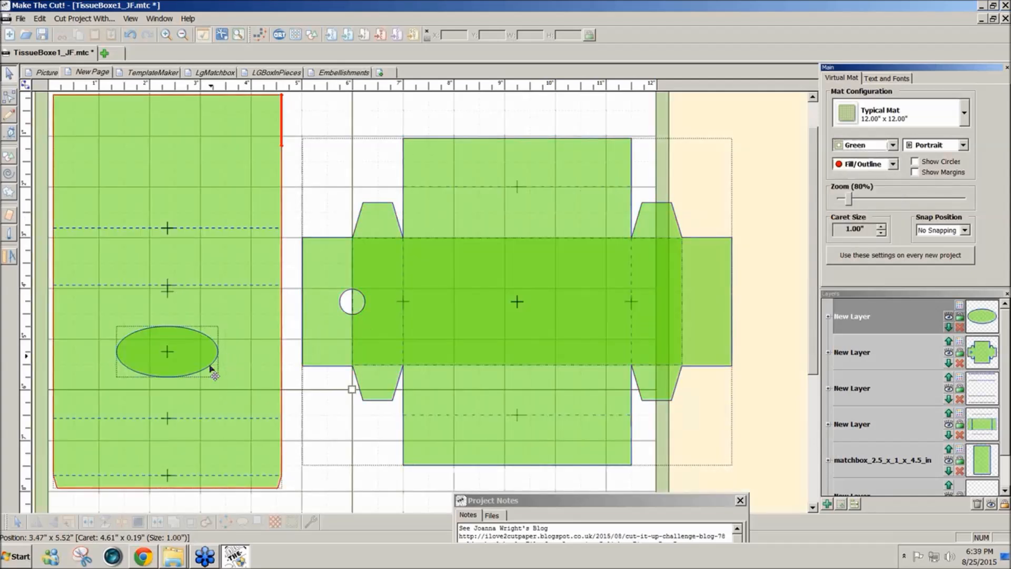
- Place a duplicate of the oval above the drawer template and put it on its own new layer
{"action": "left_click", "coordinate": [188, 362]}
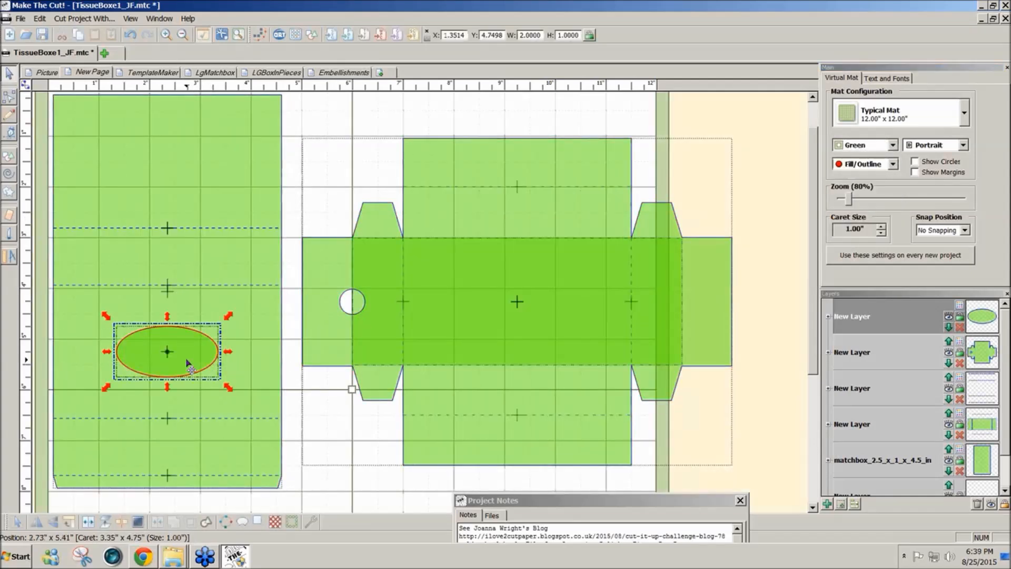
{"action": "left_click_drag", "start_coordinate": [187, 362], "coordinate": [464, 113]}
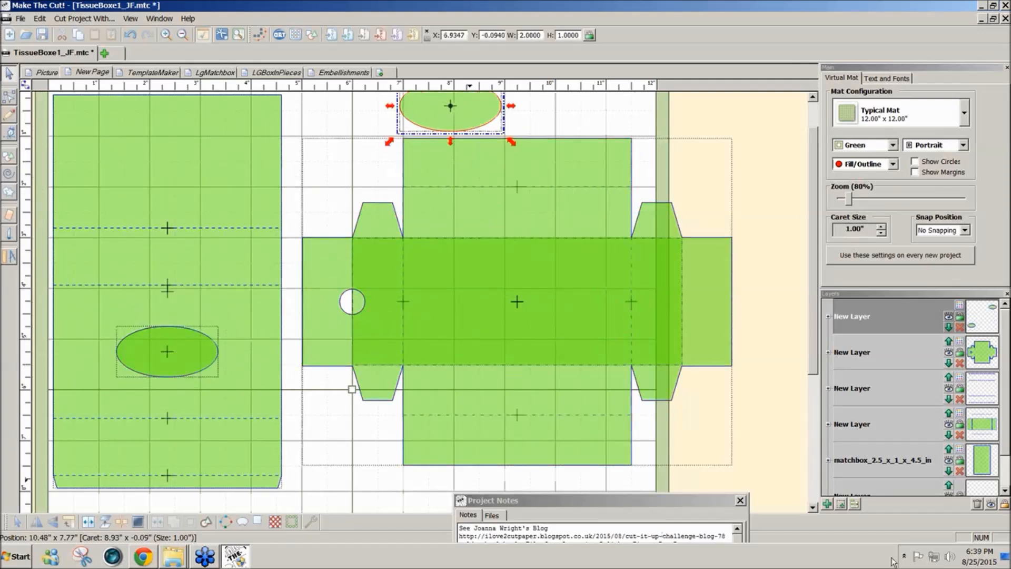
{"action": "left_click", "coordinate": [841, 503]}
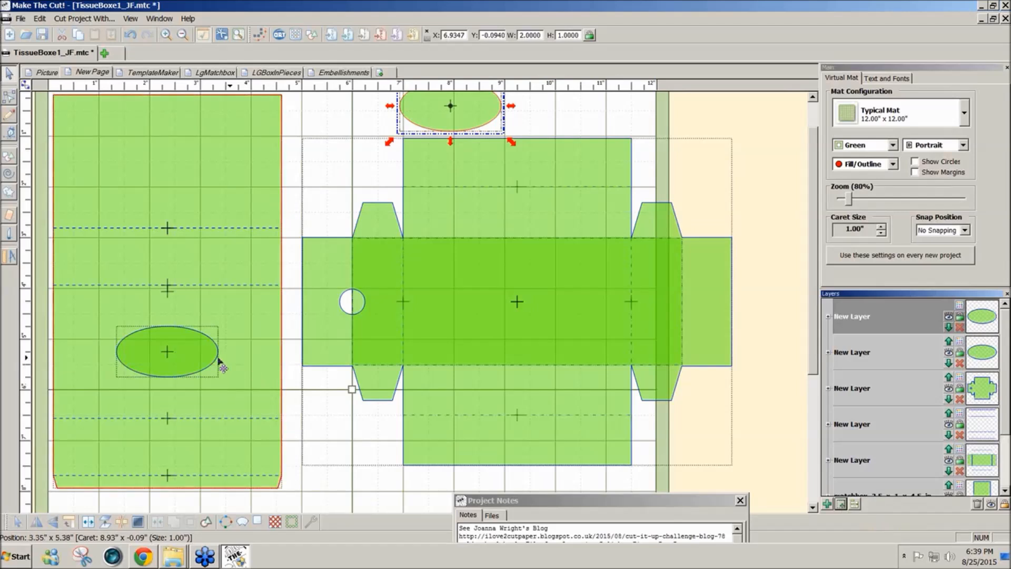
- Combine the original oval with the sleeve outline so that it cuts the tissue opening
{"action": "left_click", "coordinate": [196, 358]}
{"action": "left_click", "coordinate": [248, 367], "text": "shift"}
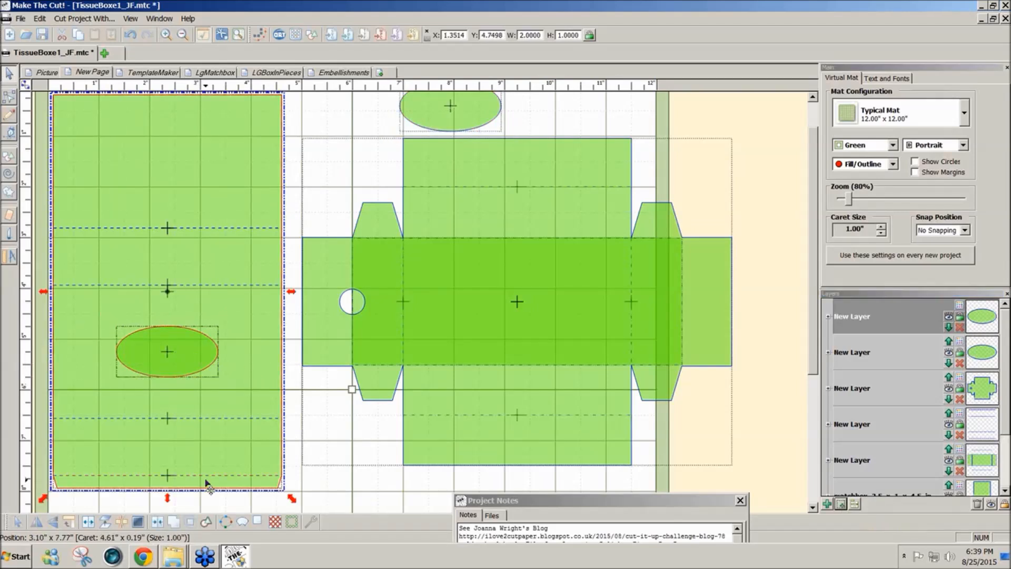
{"action": "left_click", "coordinate": [159, 523]}
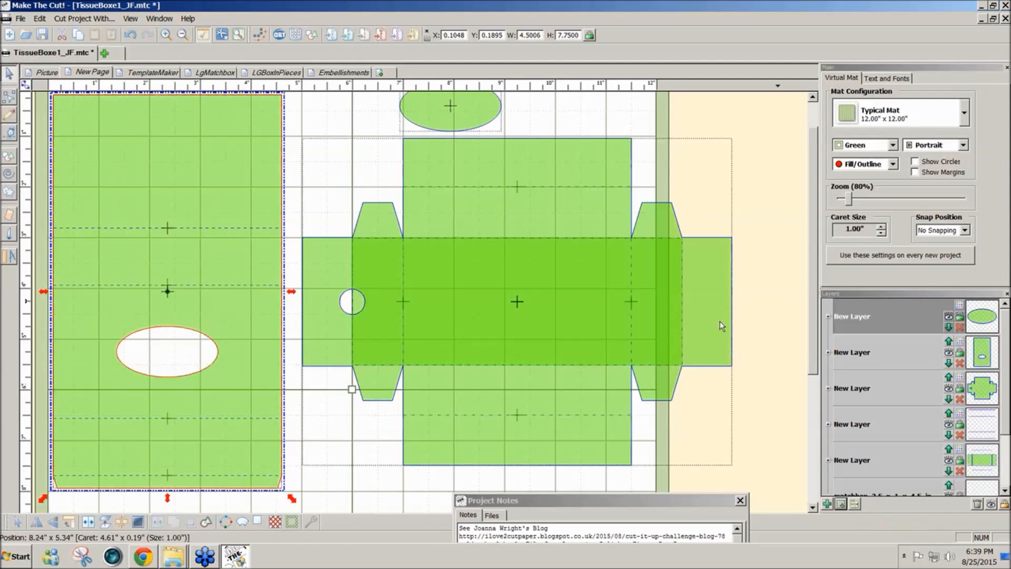
- Generate a 0.2 in shadow with rounded corner join around the duplicate oval and combine both ovals into a ring
{"action": "scroll", "coordinate": [810, 277], "scroll_direction": "up", "scroll_amount": 2}
{"action": "left_click", "coordinate": [447, 148]}
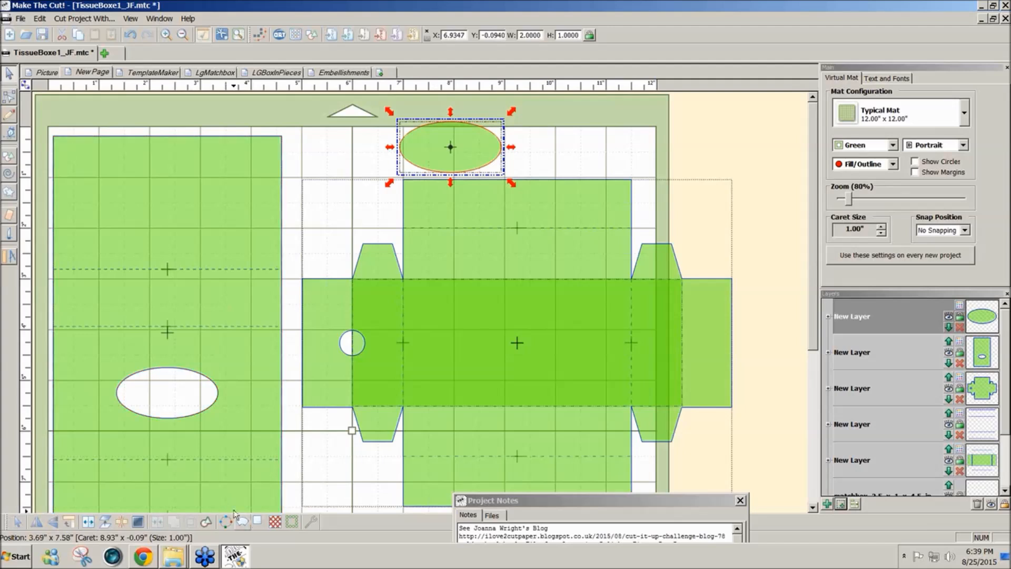
{"action": "left_click", "coordinate": [258, 523]}
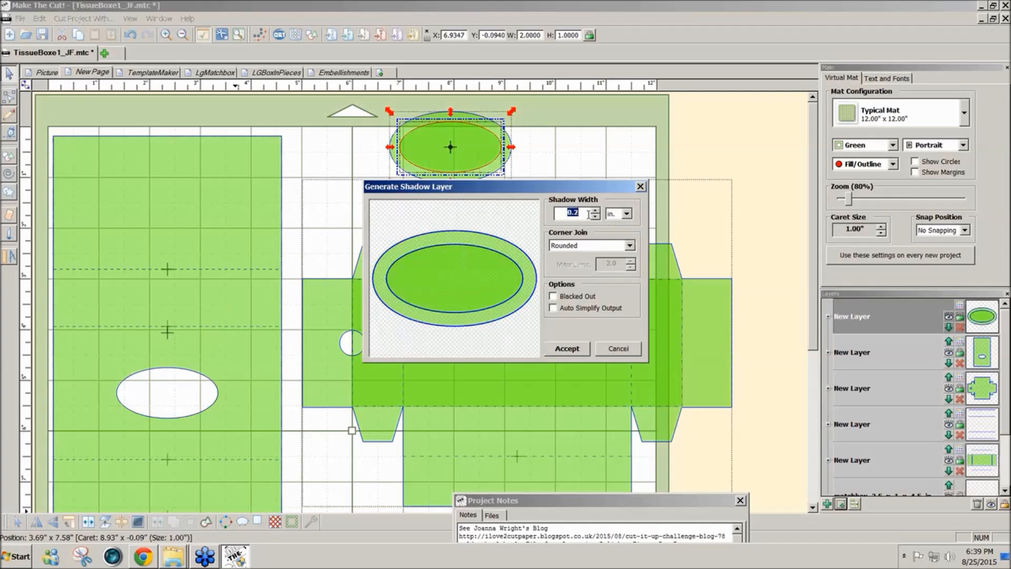
{"action": "left_click", "coordinate": [567, 350]}
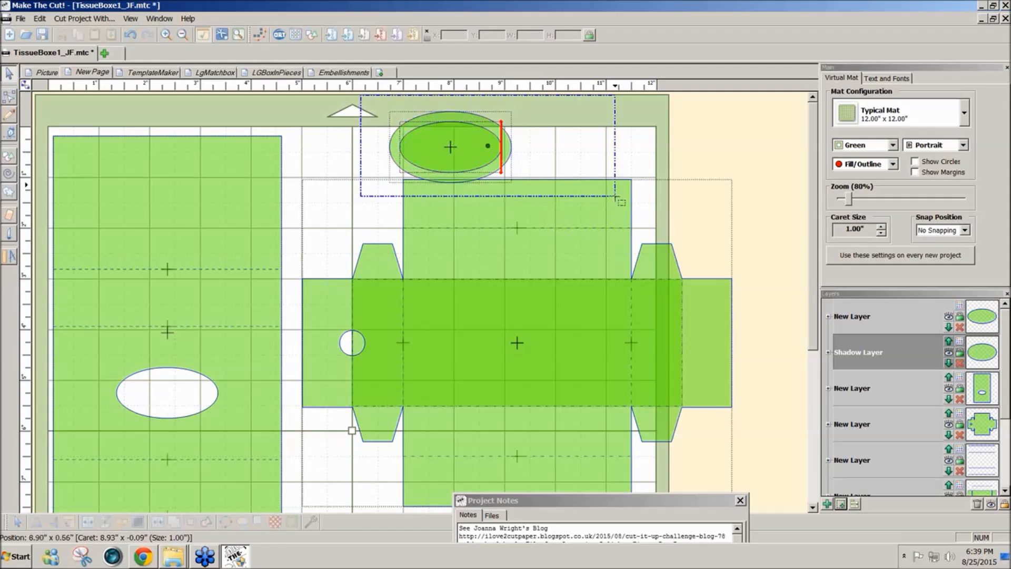
{"action": "left_click", "coordinate": [157, 522]}
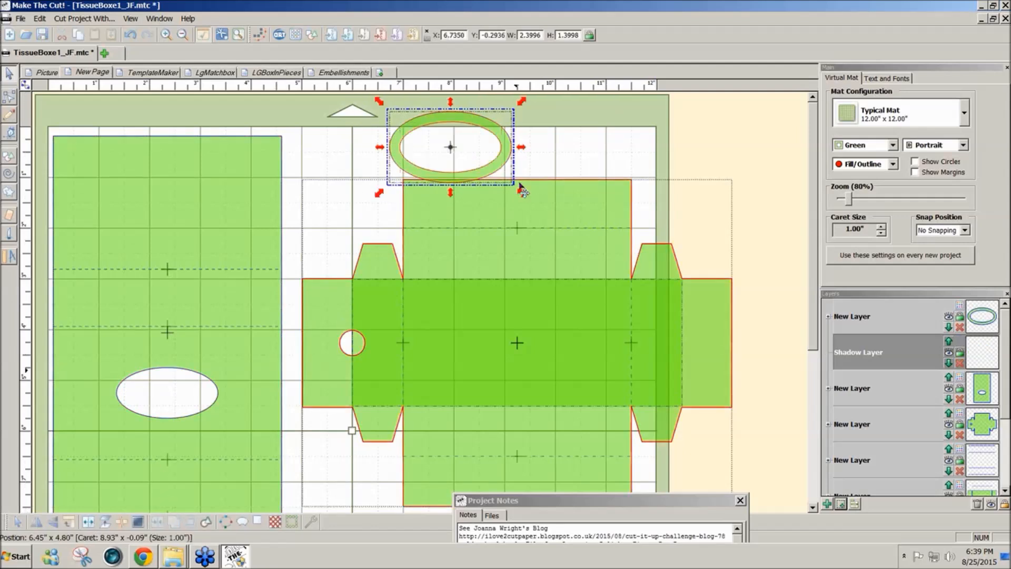
- Move the oval ring onto the sleeve so that it frames the tissue opening
{"action": "left_click_drag", "start_coordinate": [504, 178], "coordinate": [219, 412]}
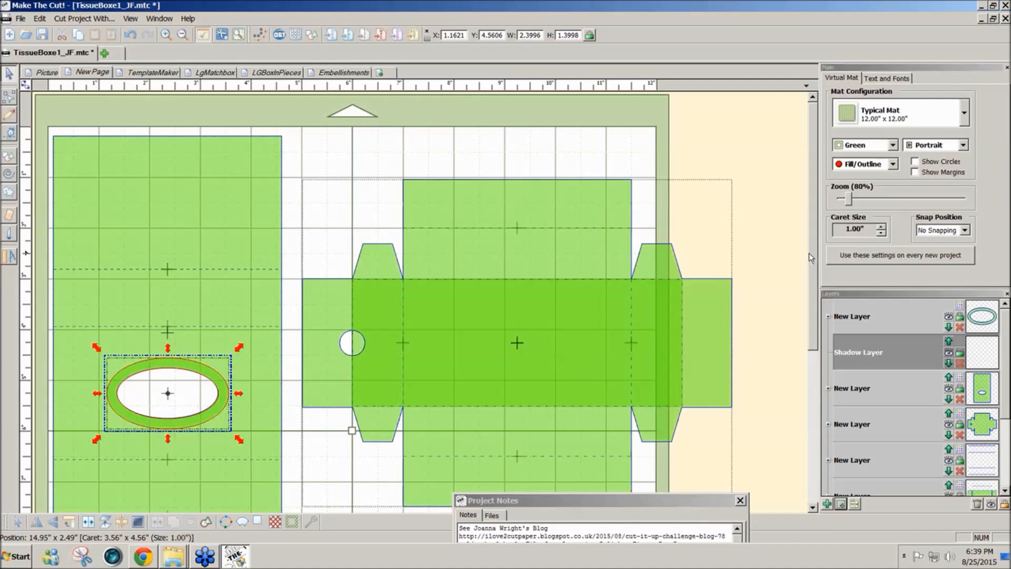
{"action": "scroll", "coordinate": [809, 255], "scroll_direction": "down", "scroll_amount": 3}
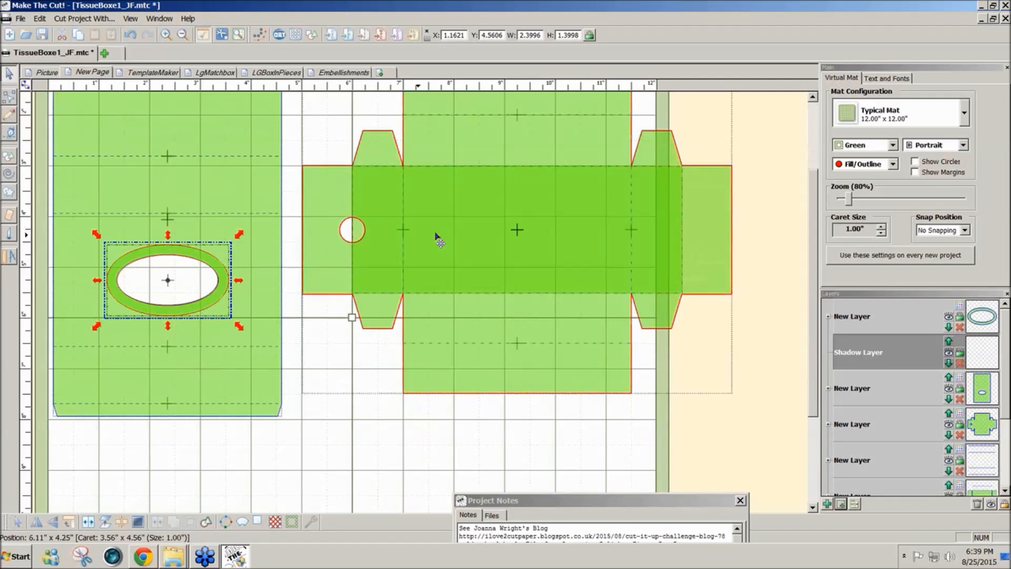
{"action": "left_click", "coordinate": [750, 385]}
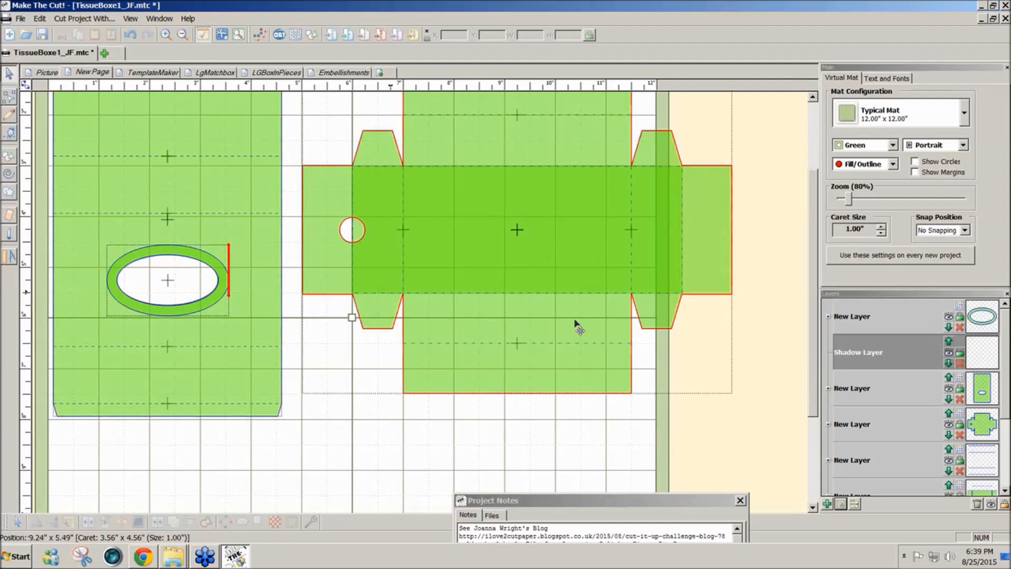
- Break the drawer outline apart so that the thumb-hole circle is a separate shape
{"action": "left_click", "coordinate": [516, 272]}
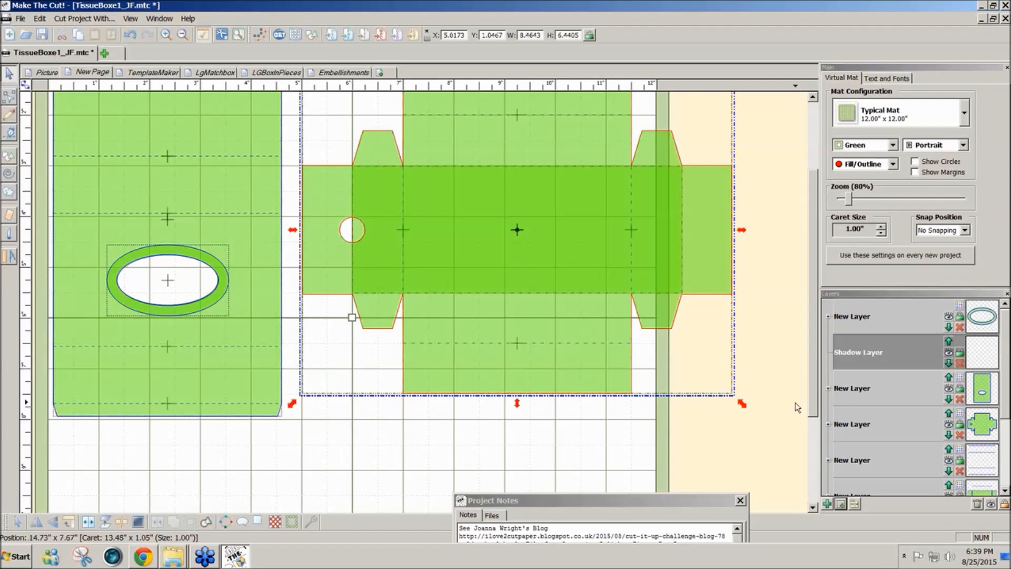
{"action": "left_click", "coordinate": [777, 406]}
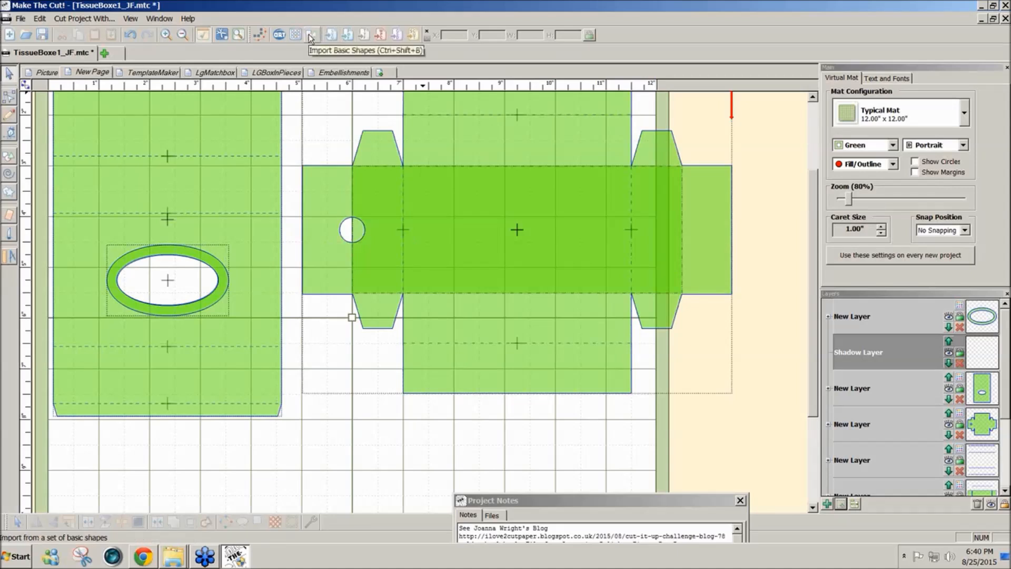
{"action": "left_click", "coordinate": [349, 165]}
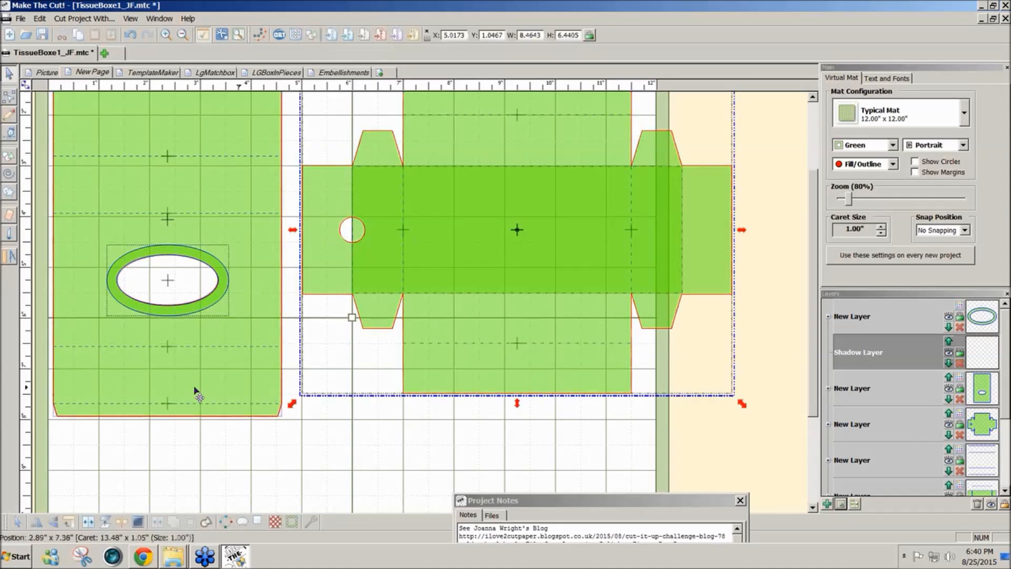
{"action": "left_click", "coordinate": [122, 522]}
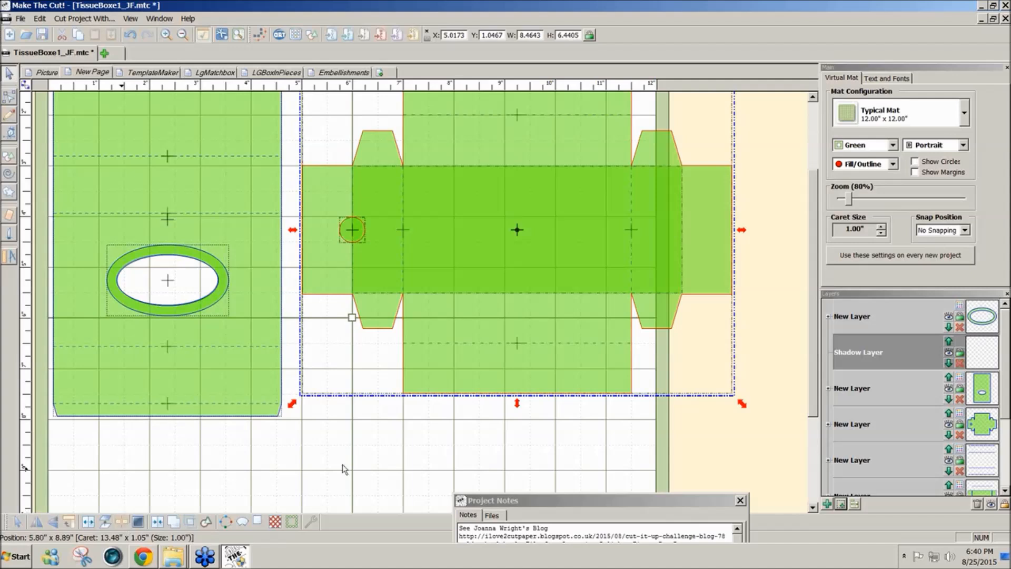
- Try to join the thumb-hole circle with the drawer outline
{"action": "left_click", "coordinate": [407, 460]}
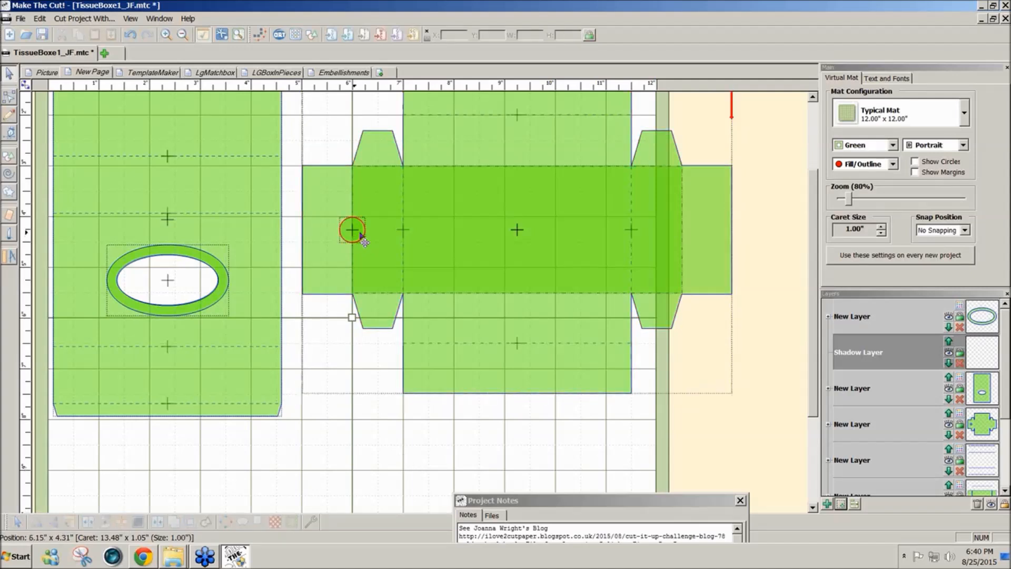
{"action": "left_click", "coordinate": [362, 238]}
{"action": "left_click", "coordinate": [339, 275]}
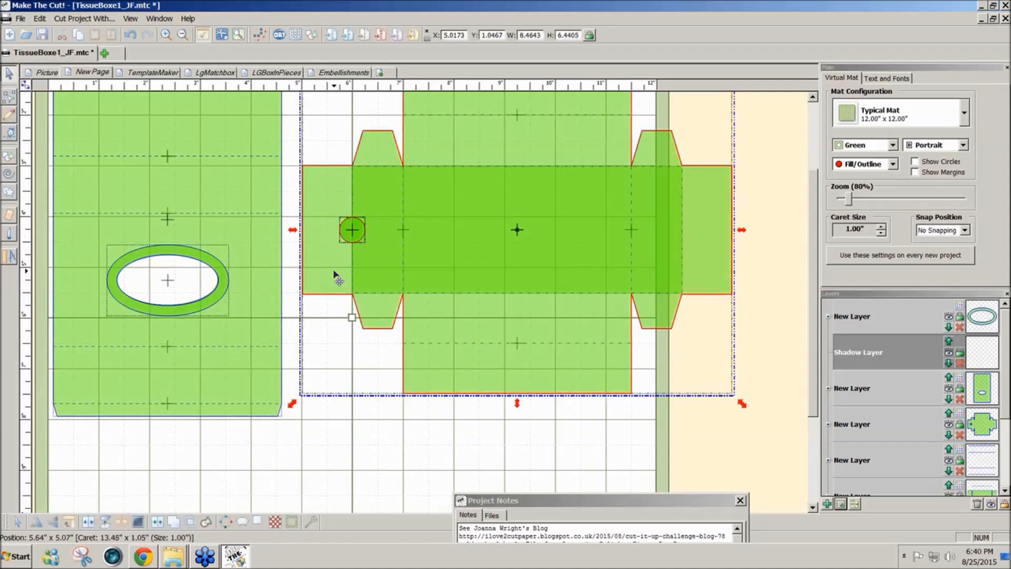
{"action": "left_click", "coordinate": [159, 522]}
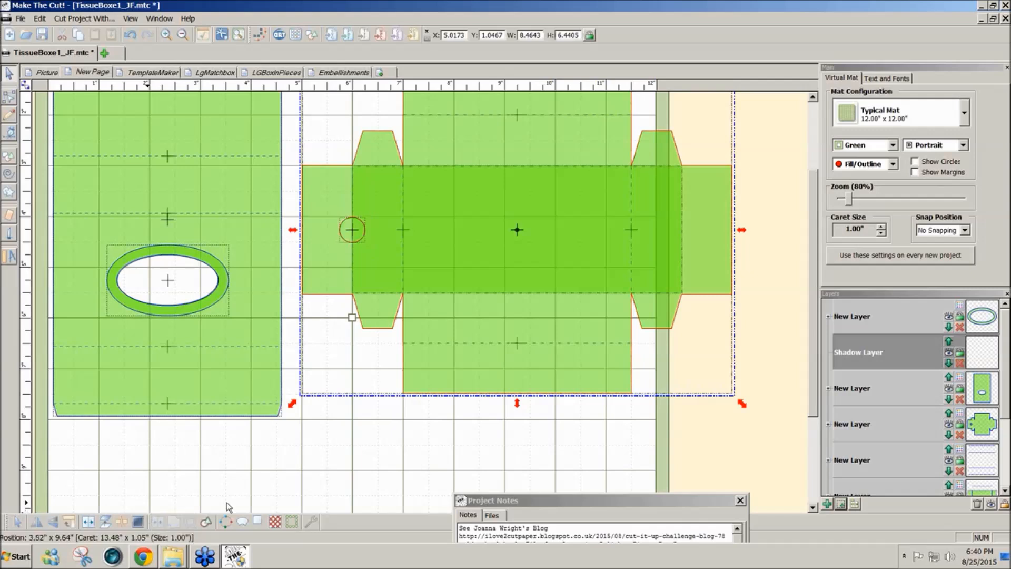
{"action": "left_click", "coordinate": [320, 479]}
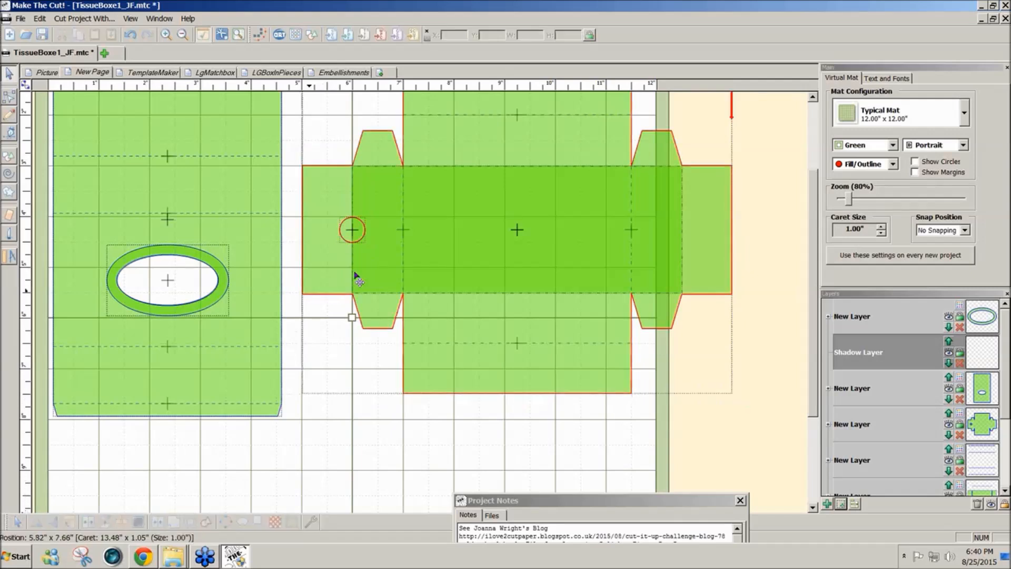
- Try to join the remaining thumb-hole circle with the drawer outline by including the outline's layer in the selection
{"action": "left_click", "coordinate": [352, 231]}
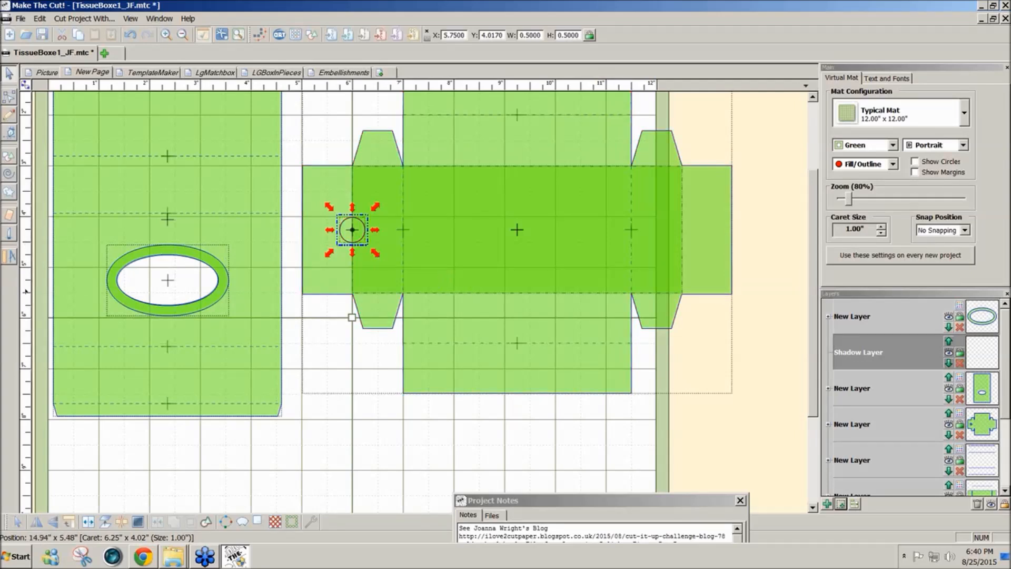
{"action": "scroll", "coordinate": [1004, 406], "scroll_direction": "down", "scroll_amount": 2}
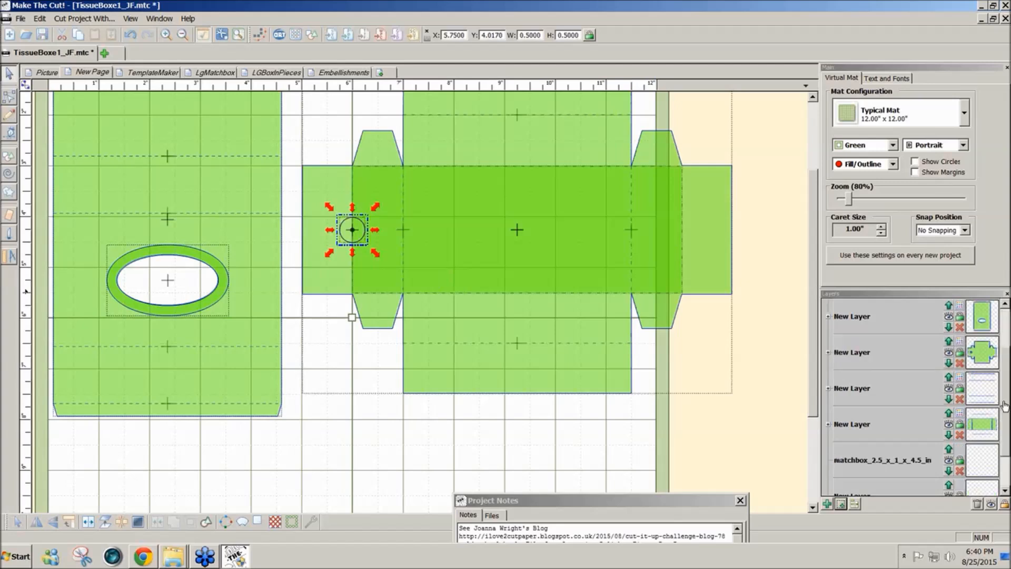
{"action": "left_click", "coordinate": [977, 361]}
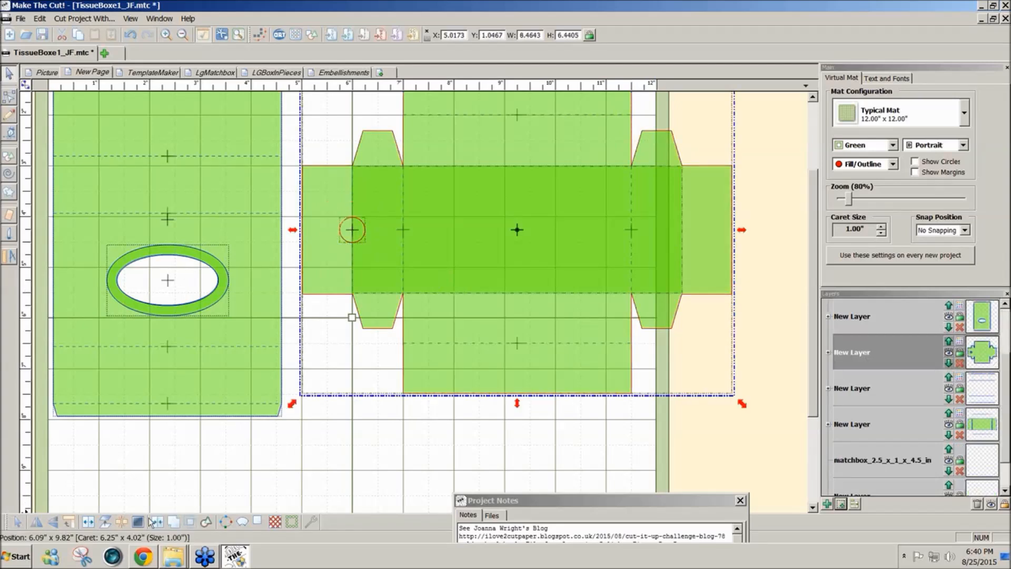
{"action": "left_click", "coordinate": [157, 522]}
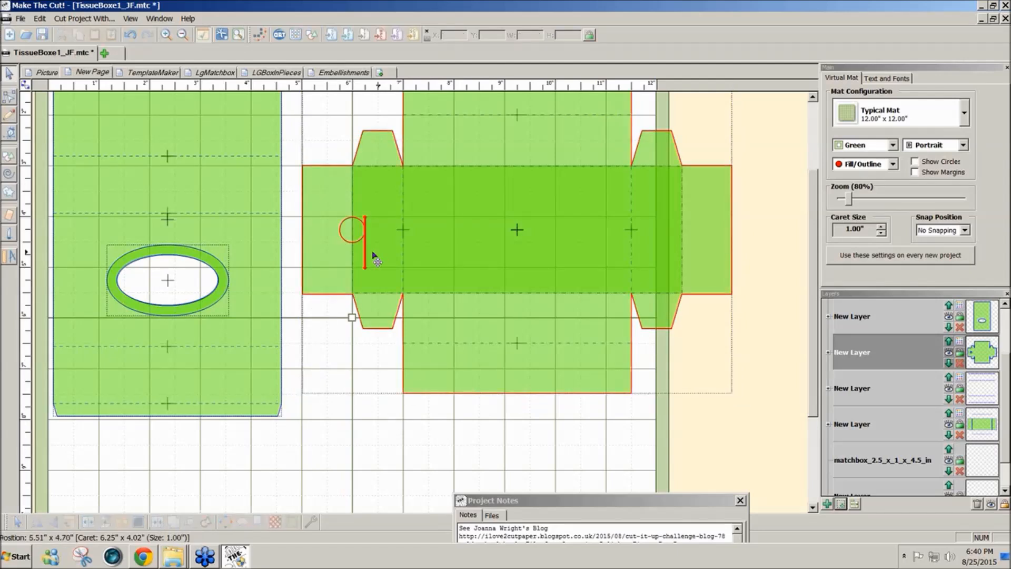
- Move the drawer outline about 4.2 in aside to check its thumb hole, and undo the move
{"action": "scroll", "coordinate": [1006, 370], "scroll_direction": "up", "scroll_amount": 2}
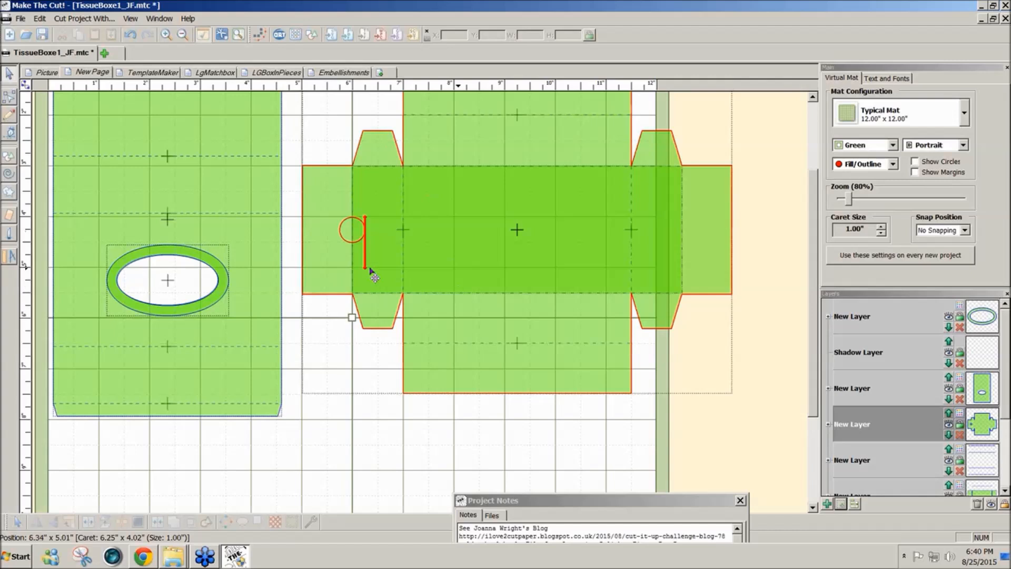
{"action": "left_click", "coordinate": [451, 244]}
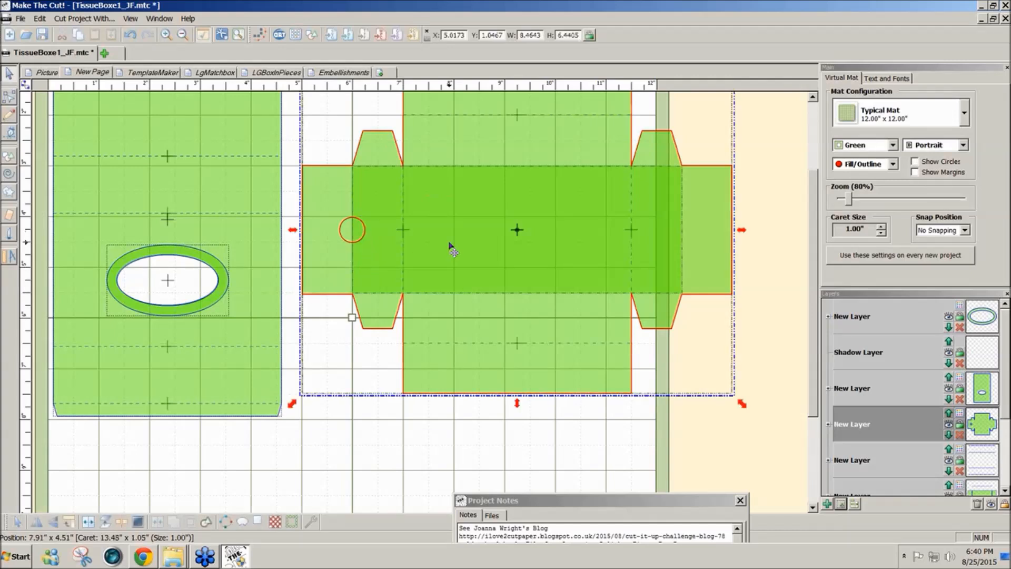
{"action": "left_click_drag", "start_coordinate": [450, 245], "coordinate": [664, 247]}
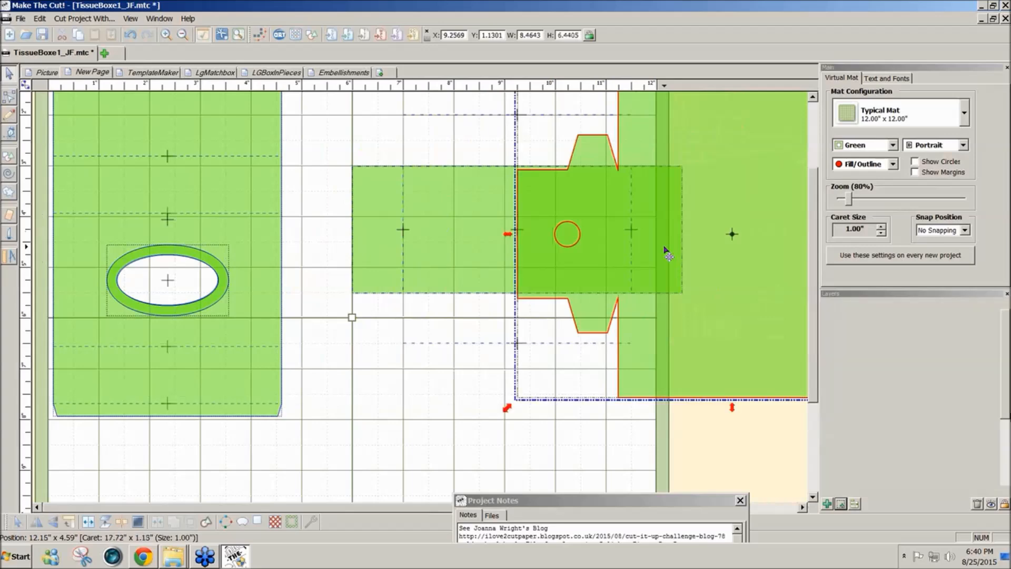
{"action": "key", "text": "ctrl+z"}
{"action": "left_click", "coordinate": [781, 350]}
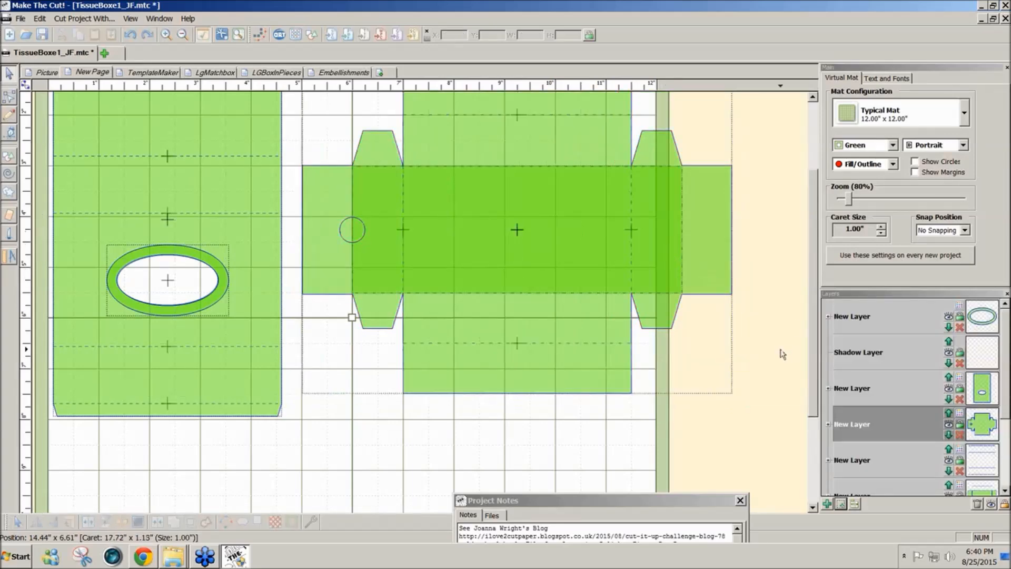
- Select the thumb-hole circle on its own, move it about 1 in down, and undo the move
{"action": "left_click", "coordinate": [348, 249]}
{"action": "left_click", "coordinate": [352, 229]}
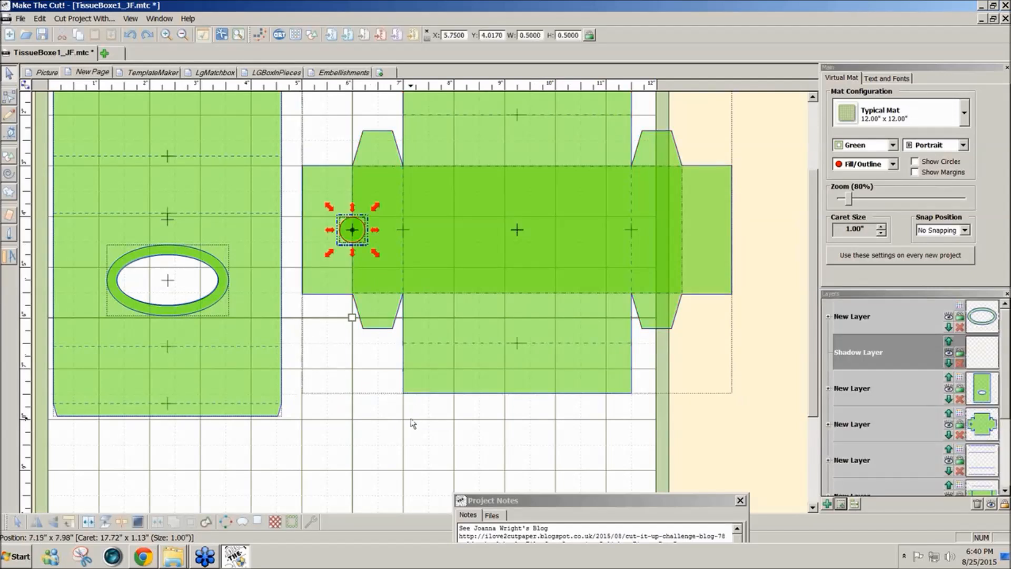
{"action": "left_click", "coordinate": [410, 435]}
{"action": "left_click_drag", "start_coordinate": [349, 235], "coordinate": [333, 285]}
{"action": "key", "text": "ctrl+z"}
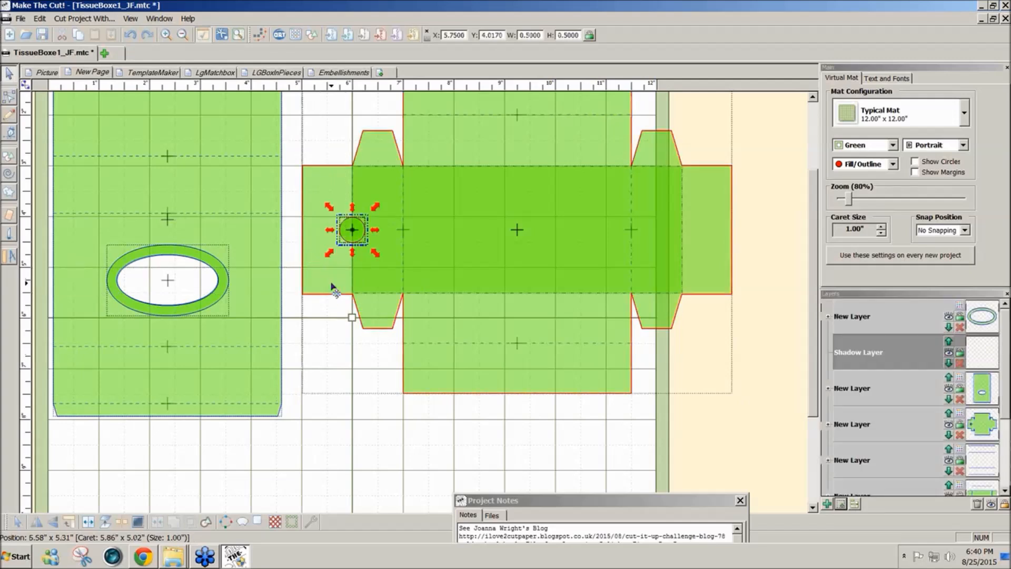
{"action": "left_click", "coordinate": [398, 435]}
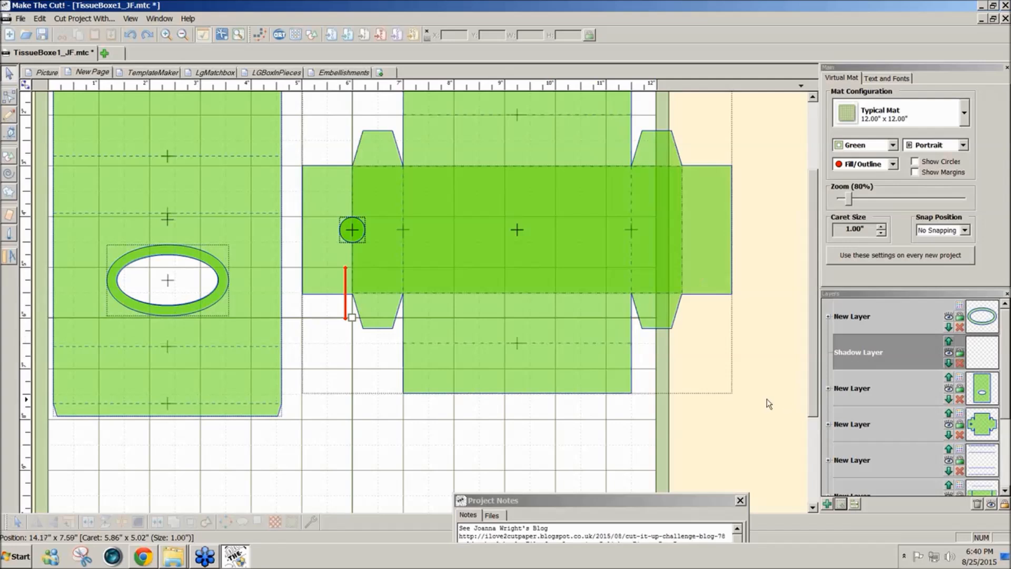
- Move the drawer outline's layer to the bottom of the layer order
{"action": "left_click", "coordinate": [570, 389]}
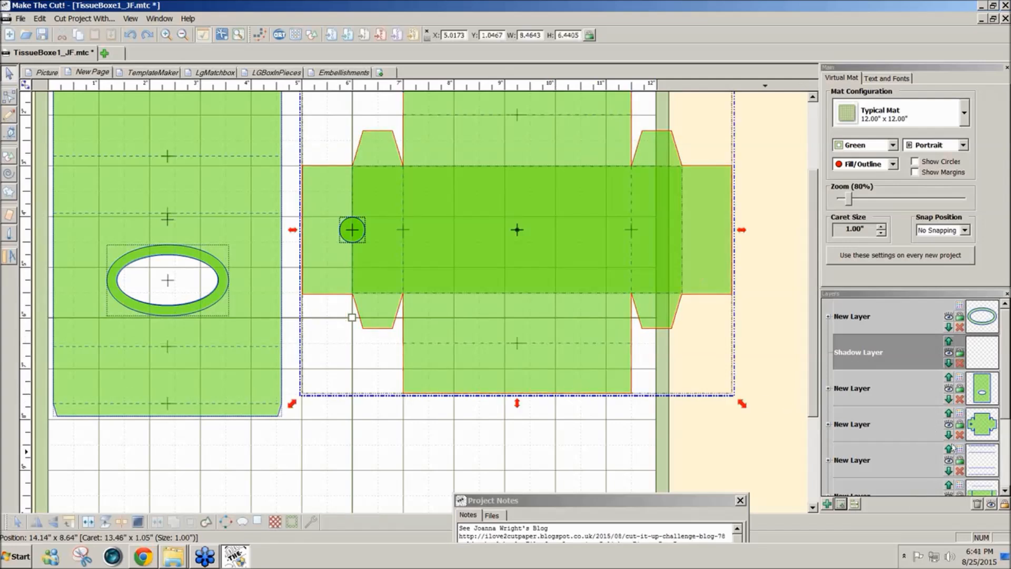
{"action": "right_click", "coordinate": [866, 424]}
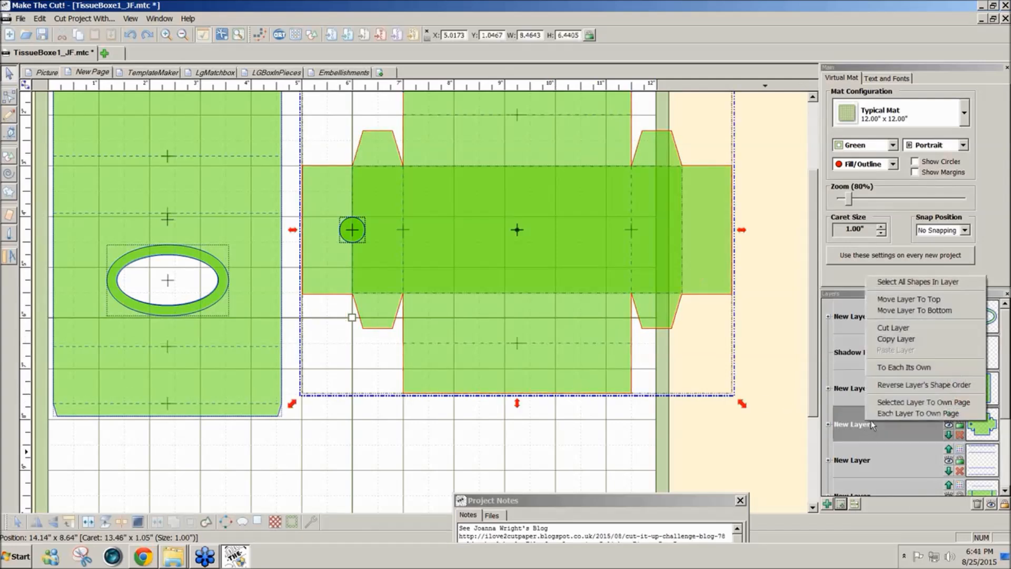
{"action": "left_click", "coordinate": [928, 311]}
{"action": "left_click", "coordinate": [481, 466]}
- Subtract the thumb-hole circle from the drawer's base rectangle with a Boolean Join set to A-B Difference
{"action": "left_click", "coordinate": [474, 277]}
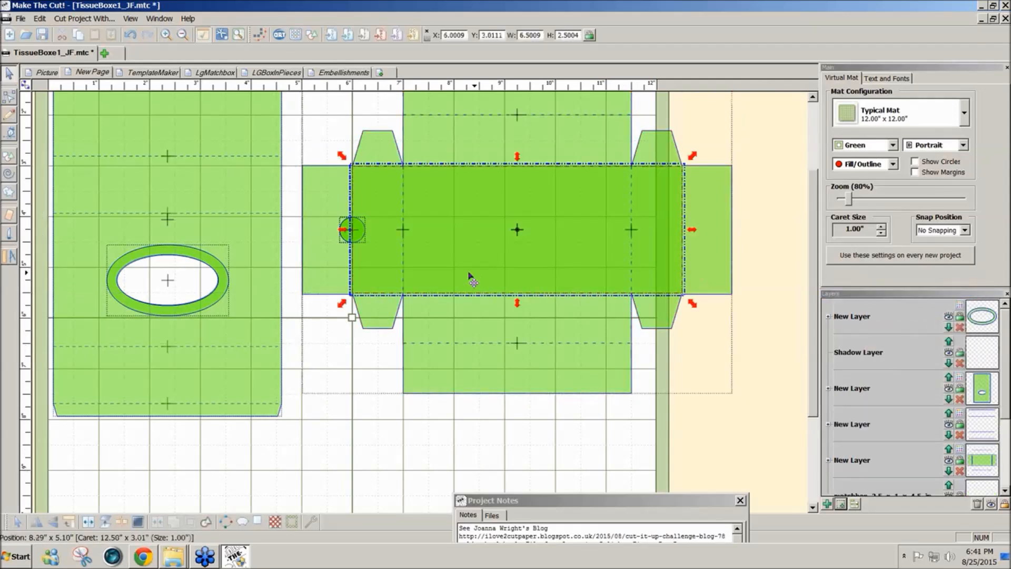
{"action": "left_click", "coordinate": [345, 234], "text": "shift"}
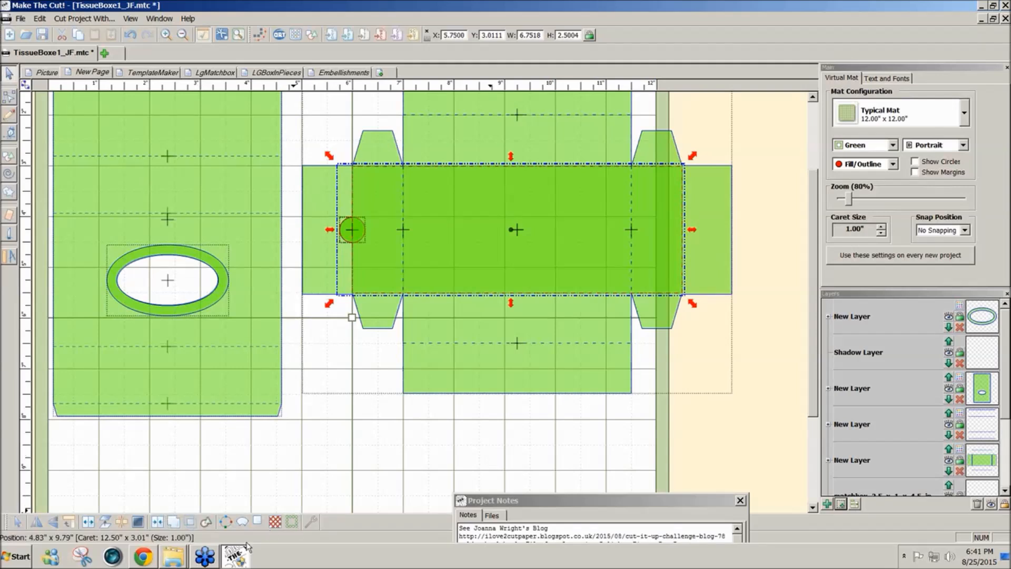
{"action": "left_click", "coordinate": [185, 524]}
{"action": "left_click", "coordinate": [582, 272]}
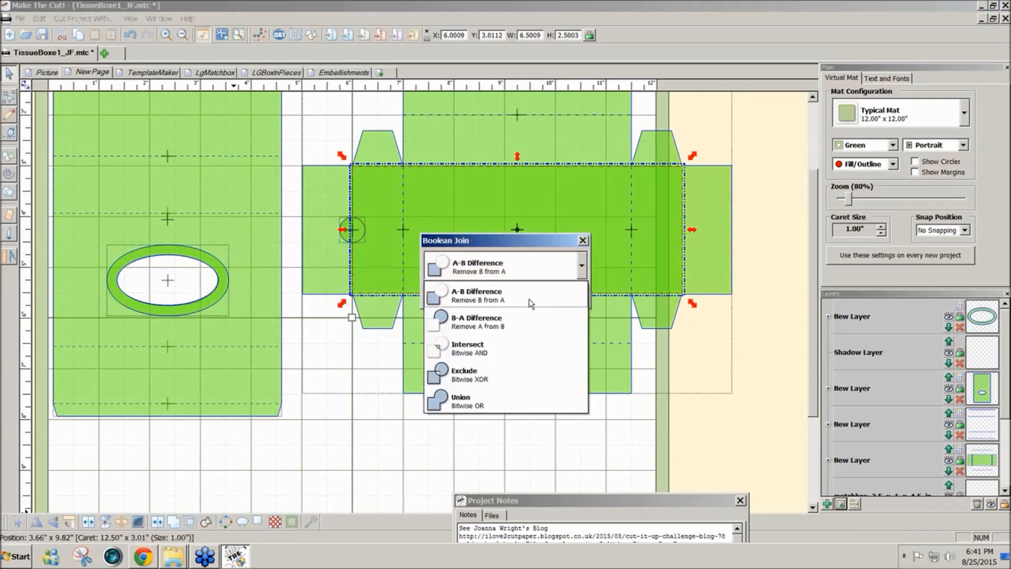
{"action": "left_click", "coordinate": [486, 316]}
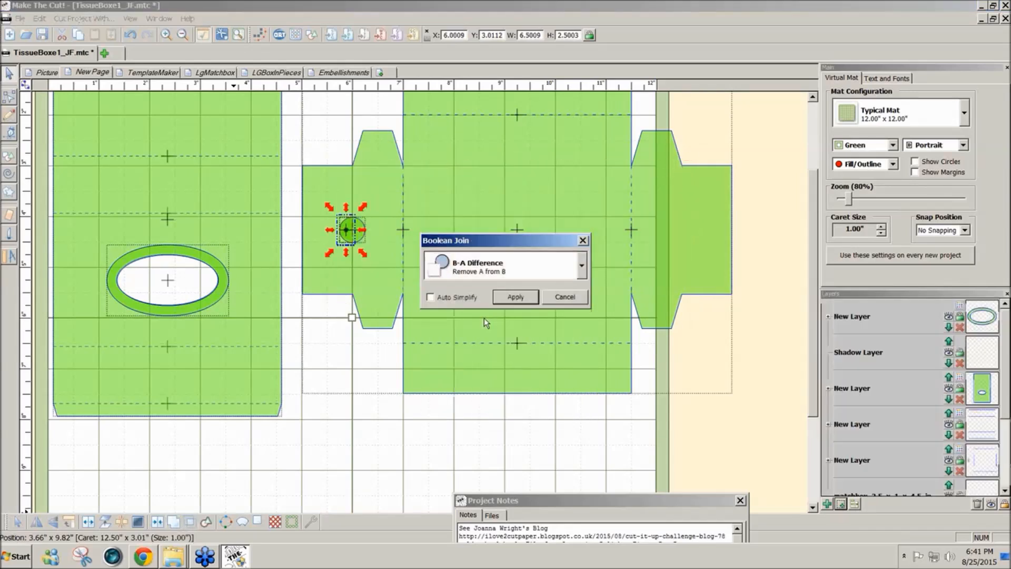
{"action": "left_click", "coordinate": [573, 273]}
{"action": "left_click", "coordinate": [528, 296]}
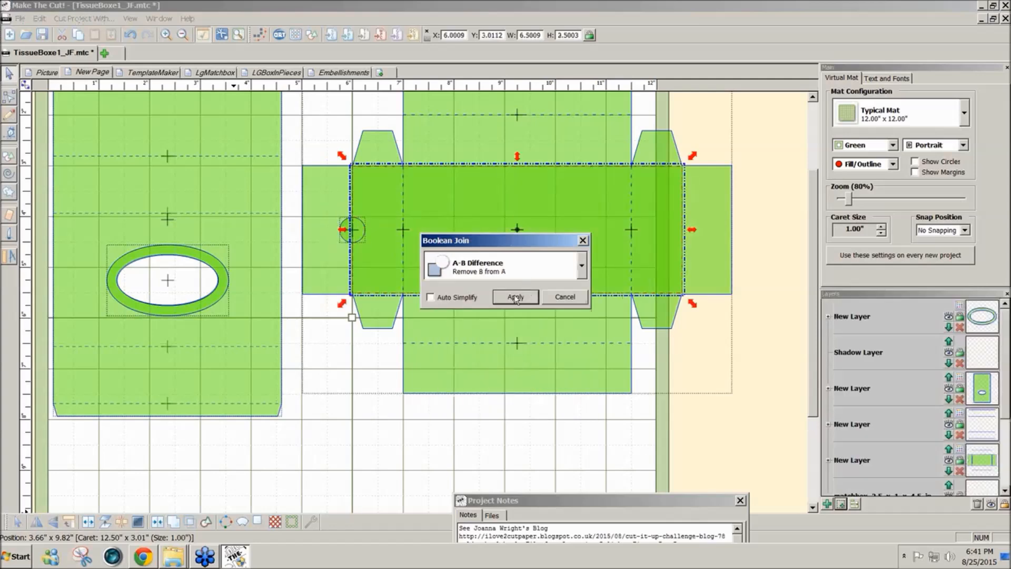
{"action": "left_click", "coordinate": [518, 297]}
{"action": "left_click", "coordinate": [769, 321]}
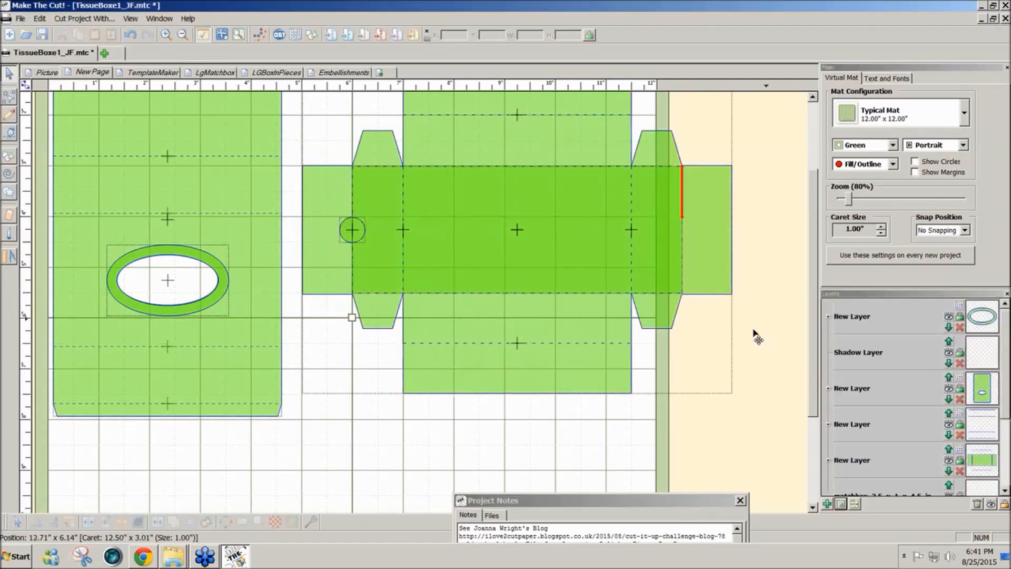
- Join the thumb-hole circle with the drawer outline so that it cuts the hole through the drawer flap
{"action": "left_click_drag", "start_coordinate": [291, 208], "coordinate": [393, 273]}
{"action": "left_click", "coordinate": [338, 282], "text": "shift"}
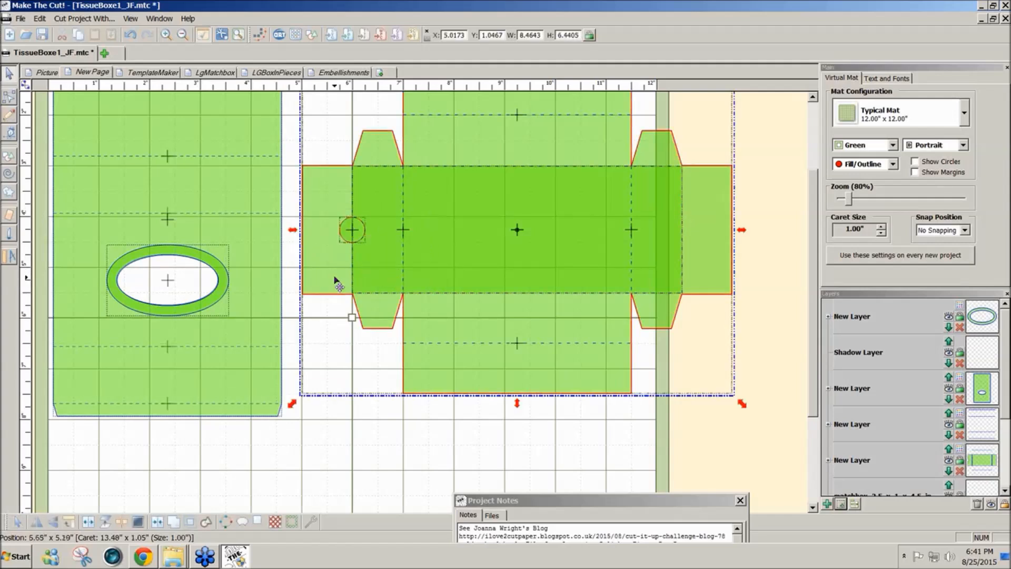
{"action": "left_click", "coordinate": [156, 522]}
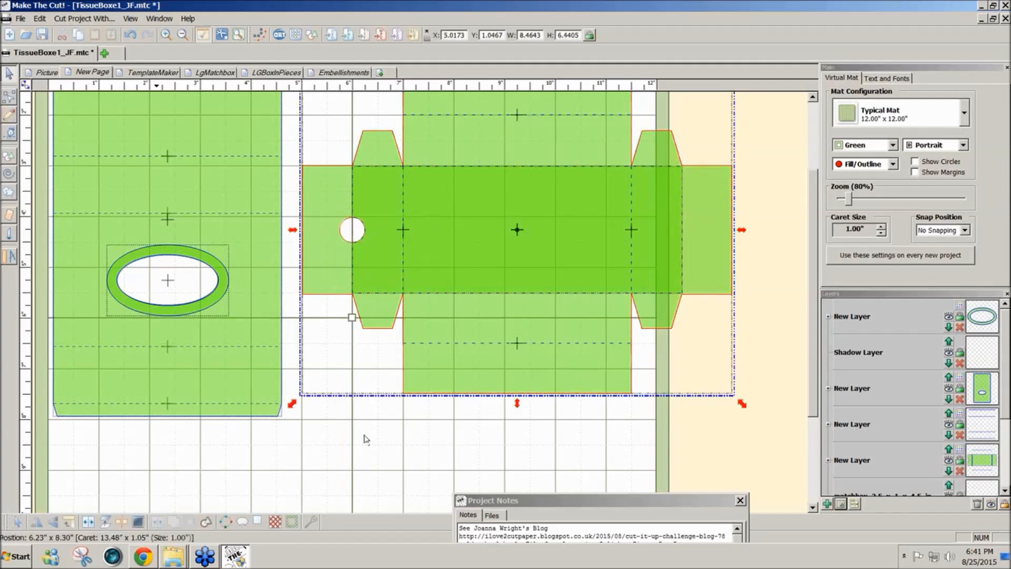
- Remove all empty layers from the tissue box page
{"action": "left_click", "coordinate": [362, 451]}
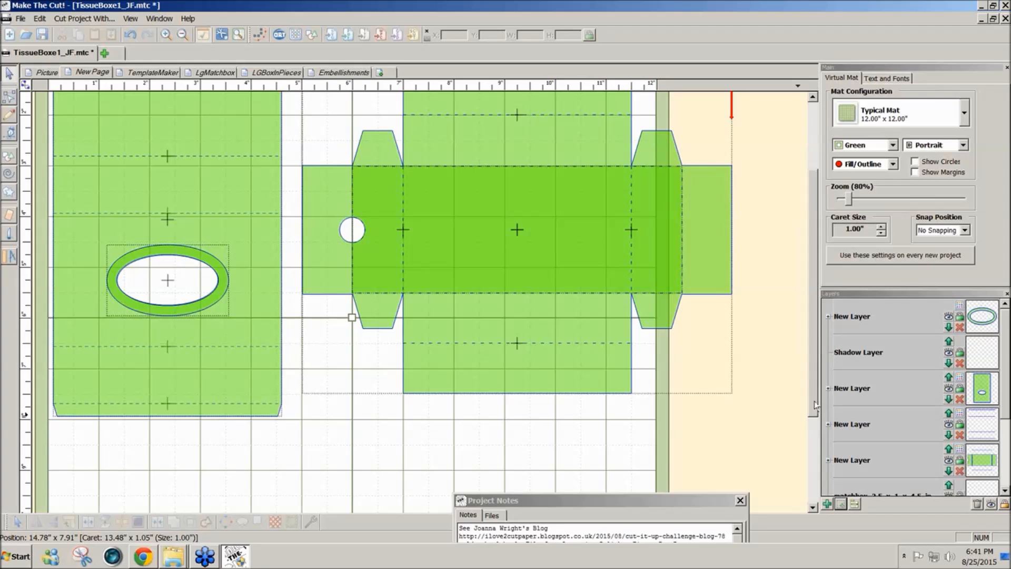
{"action": "scroll", "coordinate": [813, 402], "scroll_direction": "up", "scroll_amount": 2}
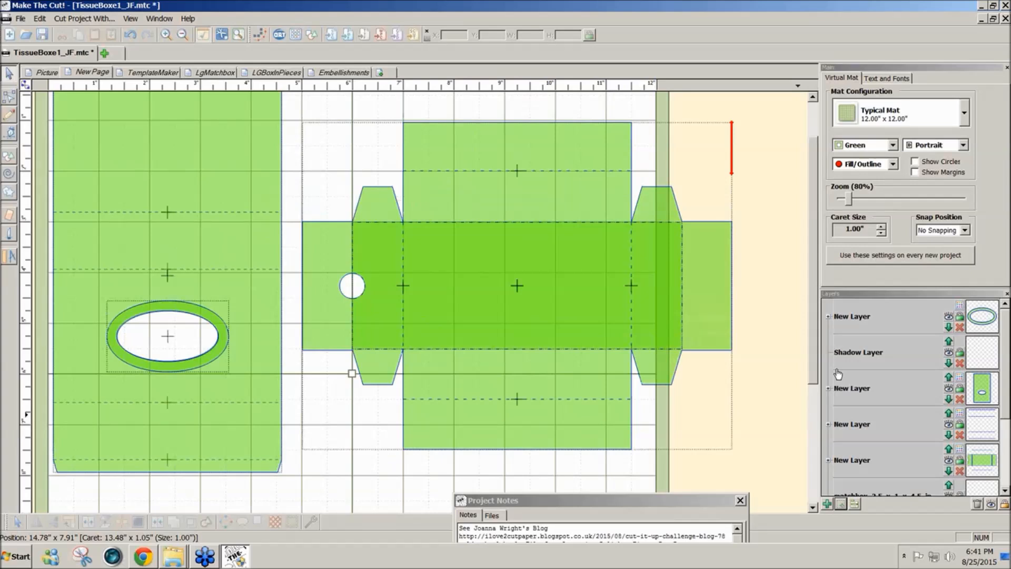
{"action": "left_click", "coordinate": [976, 505]}
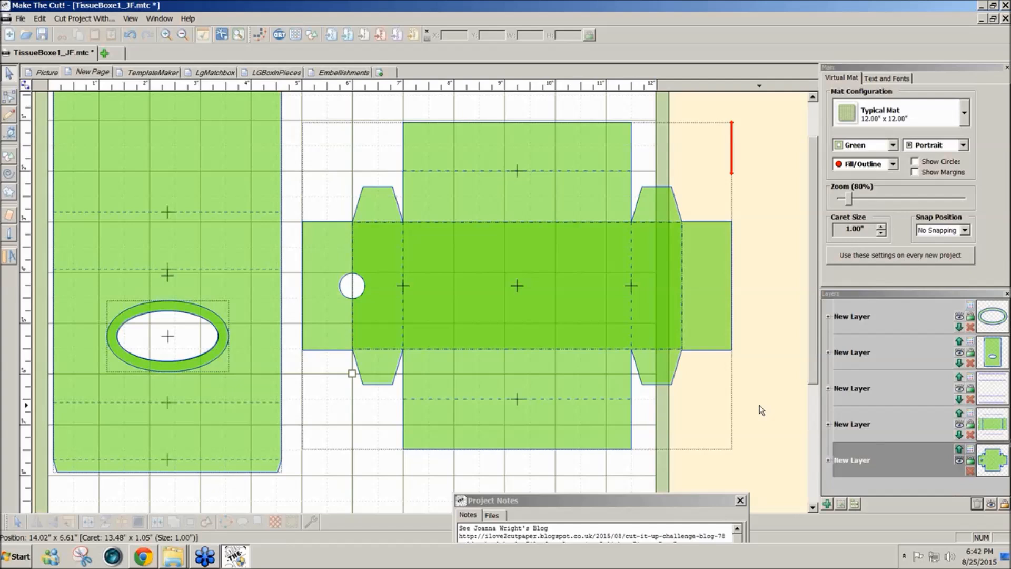
- Compare the finished box on the Picture page with the decorated template on the LgMatchbox page at 40% zoom
{"action": "left_click", "coordinate": [44, 73]}
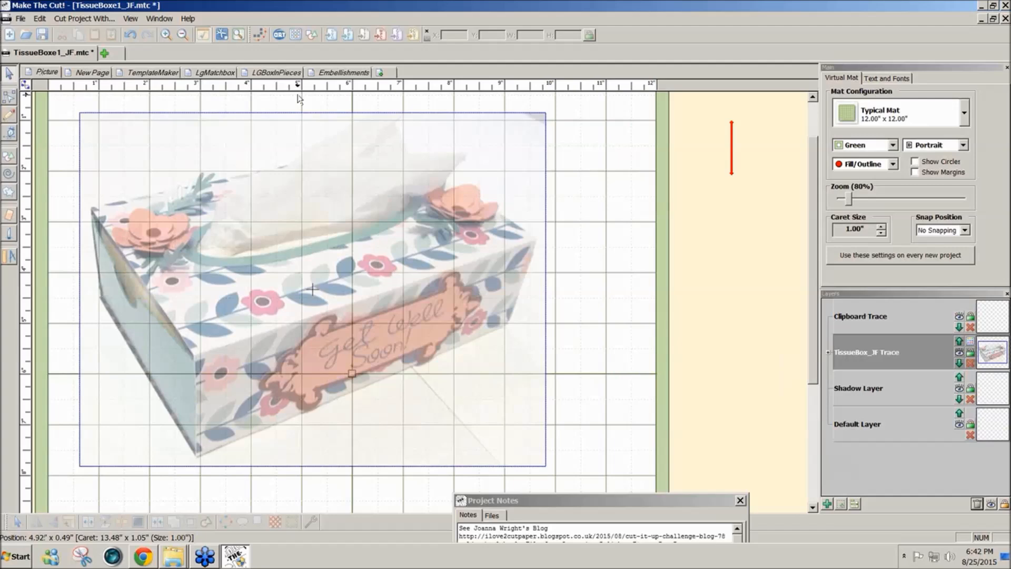
{"action": "left_click", "coordinate": [205, 74]}
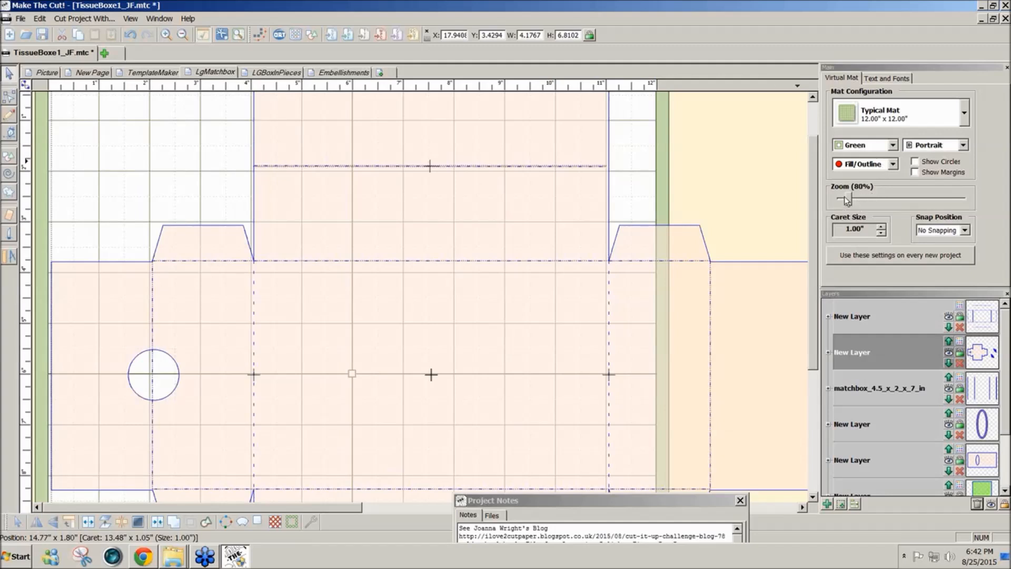
{"action": "left_click_drag", "start_coordinate": [851, 203], "coordinate": [846, 201]}
{"action": "left_click", "coordinate": [42, 73]}
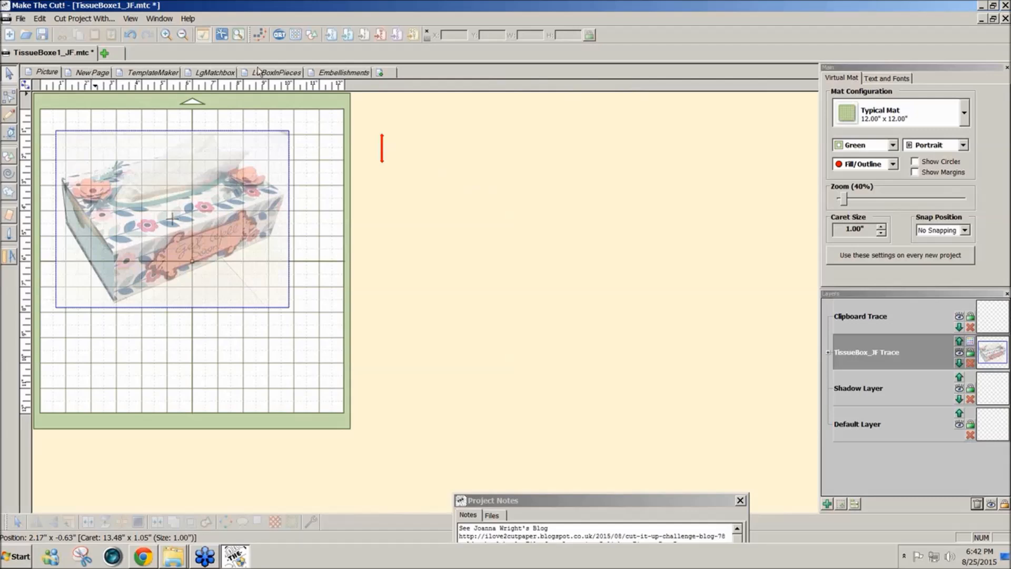
{"action": "left_click", "coordinate": [213, 73]}
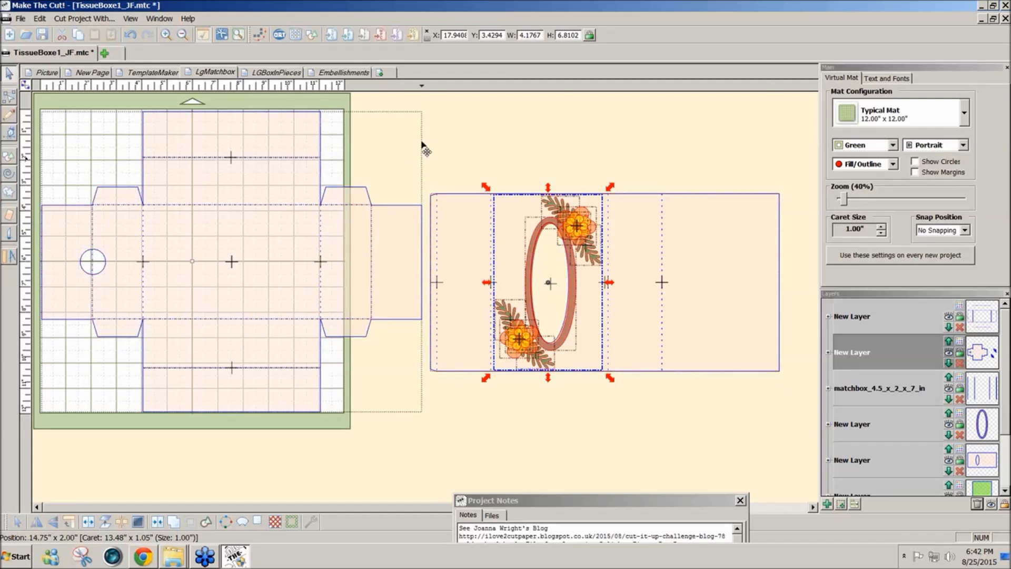
- On the LGBoxInPieces page, flip the separate drawer end piece horizontally and align it against the large drawer piece's edge opposite the thumb hole
{"action": "left_click", "coordinate": [266, 77]}
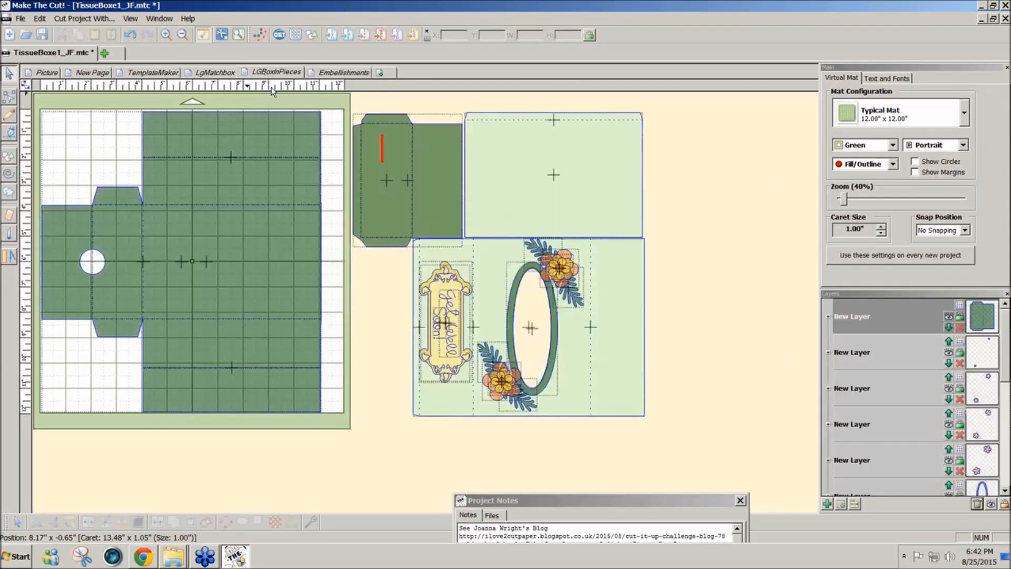
{"action": "left_click_drag", "start_coordinate": [335, 97], "coordinate": [394, 267]}
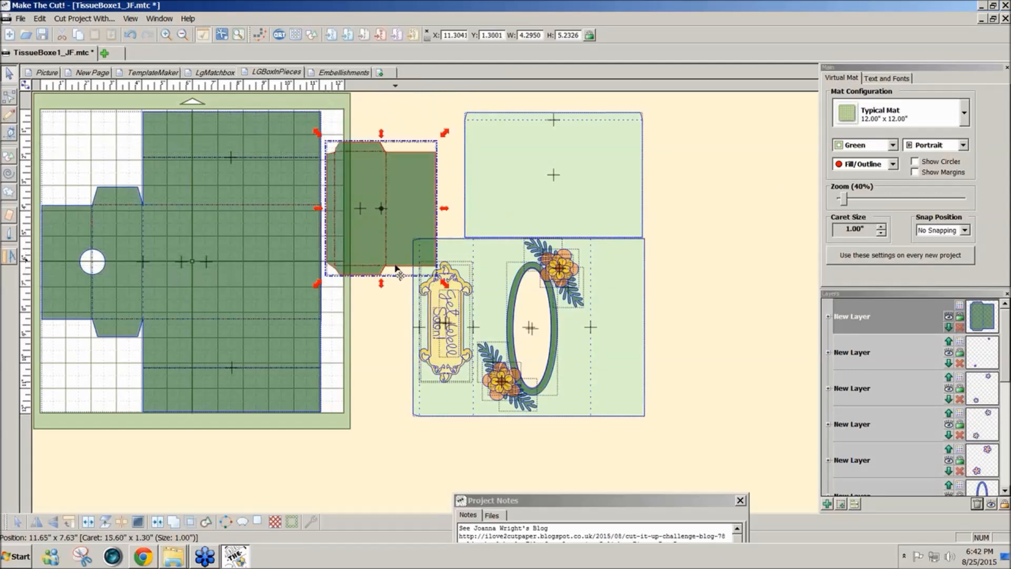
{"action": "left_click", "coordinate": [54, 522]}
{"action": "left_click_drag", "start_coordinate": [361, 242], "coordinate": [351, 298]}
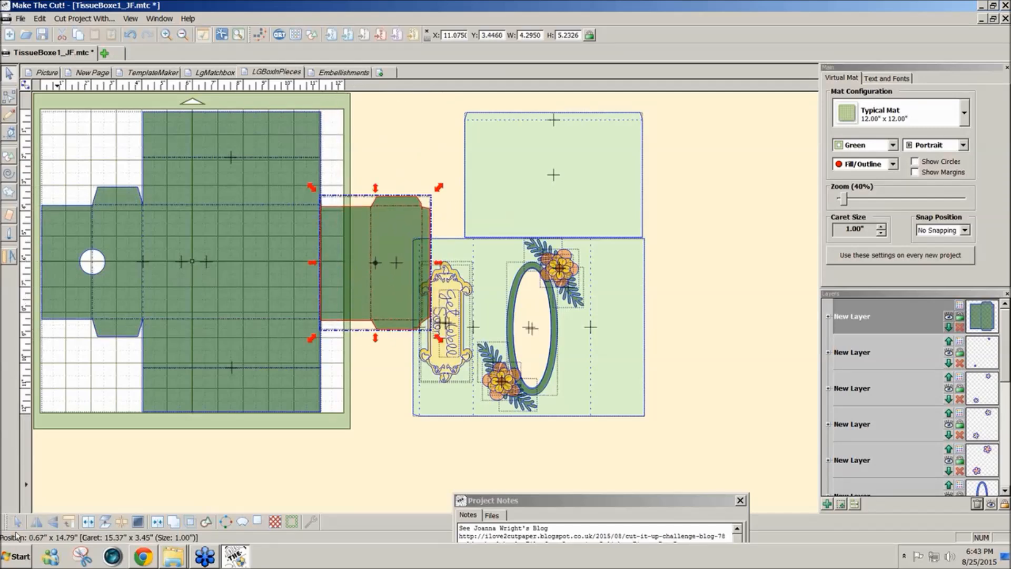
- Flip the drawer end piece horizontally, then rotate the plain sleeve panel 90° counterclockwise and place it against the decorated sleeve's plain end
{"action": "left_click", "coordinate": [33, 524]}
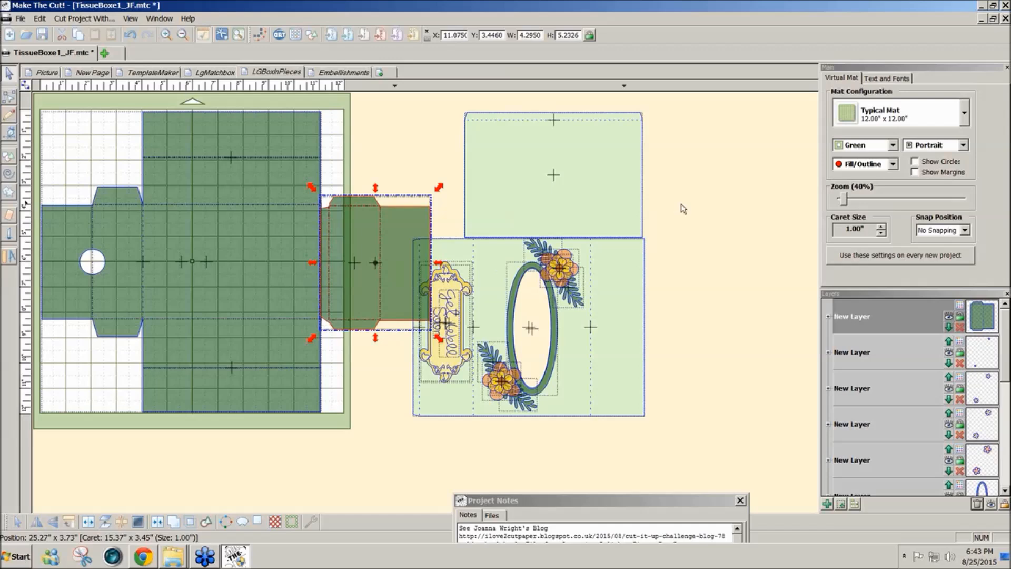
{"action": "left_click", "coordinate": [495, 143]}
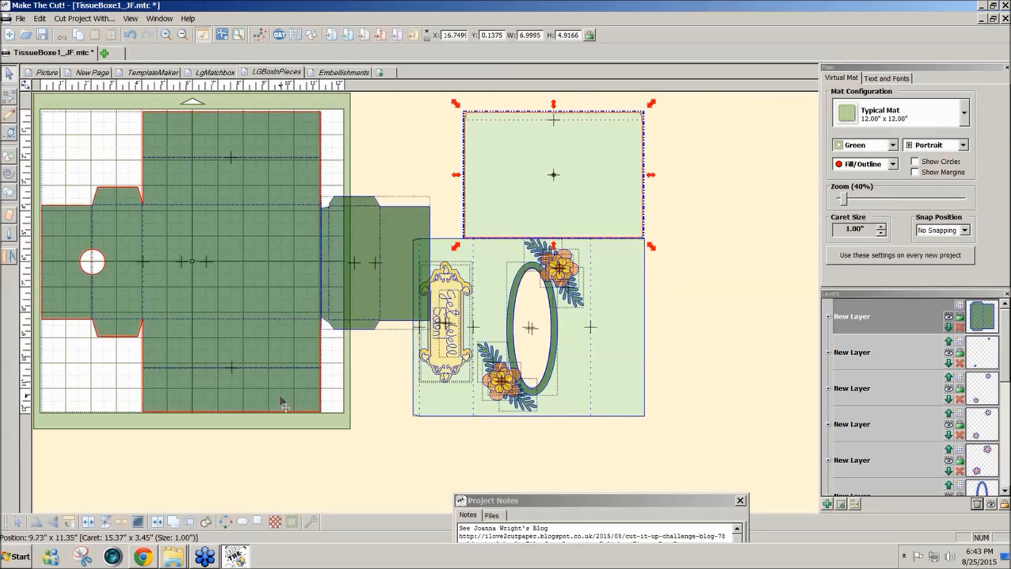
{"action": "left_click", "coordinate": [69, 522]}
{"action": "left_click_drag", "start_coordinate": [531, 206], "coordinate": [679, 353]}
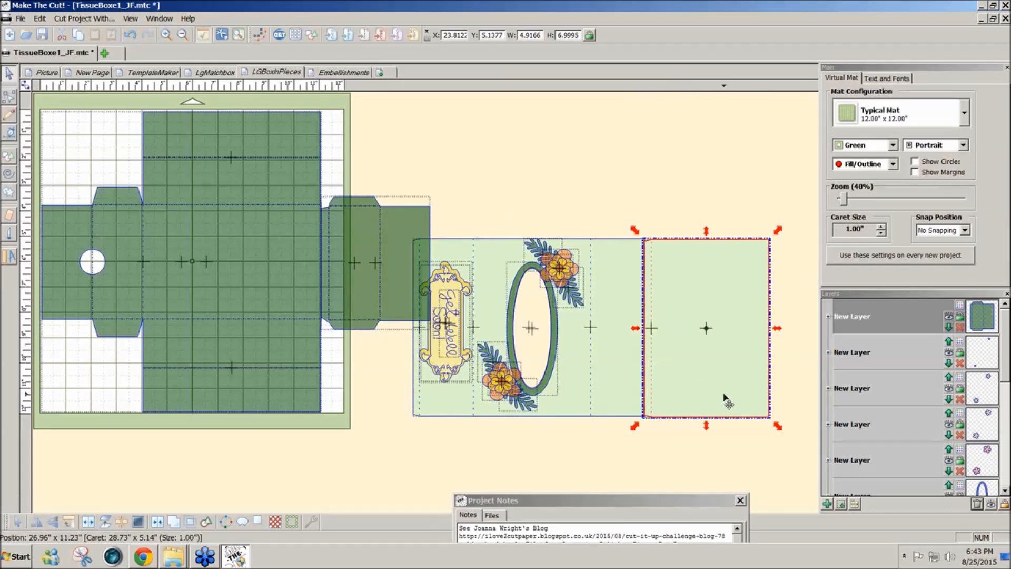
- Check the LgMatchbox layout, then move the decorated sleeve and its joined panel together on LGBoxInPieces so they sit level beside the drawer
{"action": "left_click", "coordinate": [219, 73]}
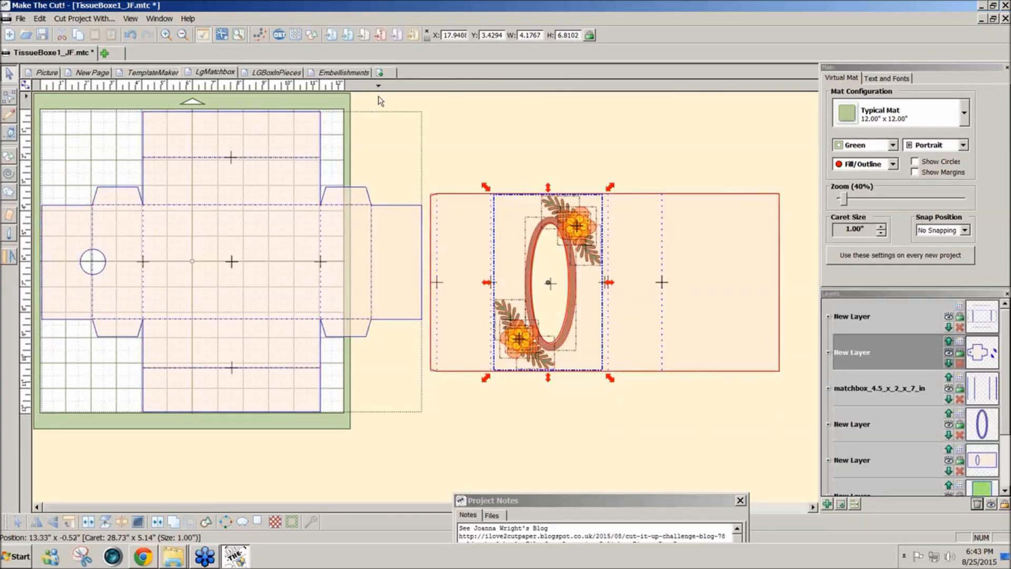
{"action": "left_click", "coordinate": [289, 73]}
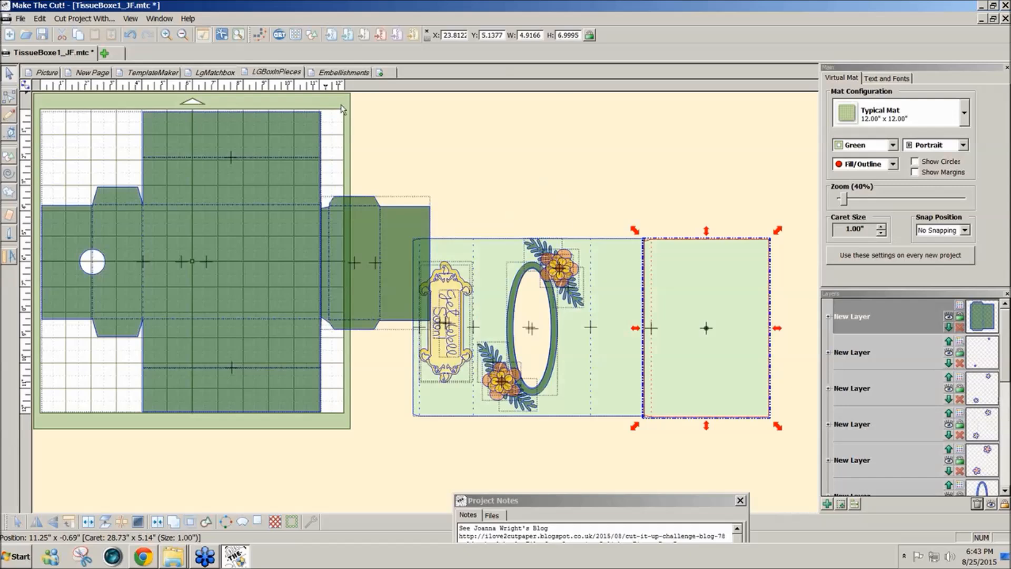
{"action": "left_click_drag", "start_coordinate": [800, 205], "coordinate": [387, 466]}
{"action": "left_click_drag", "start_coordinate": [593, 405], "coordinate": [616, 341]}
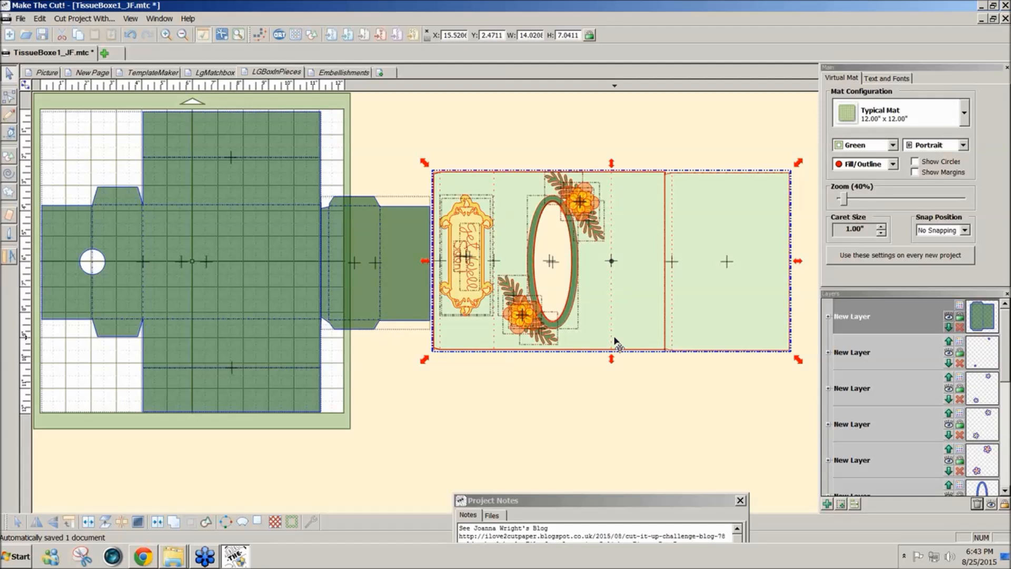
{"action": "left_click", "coordinate": [601, 384]}
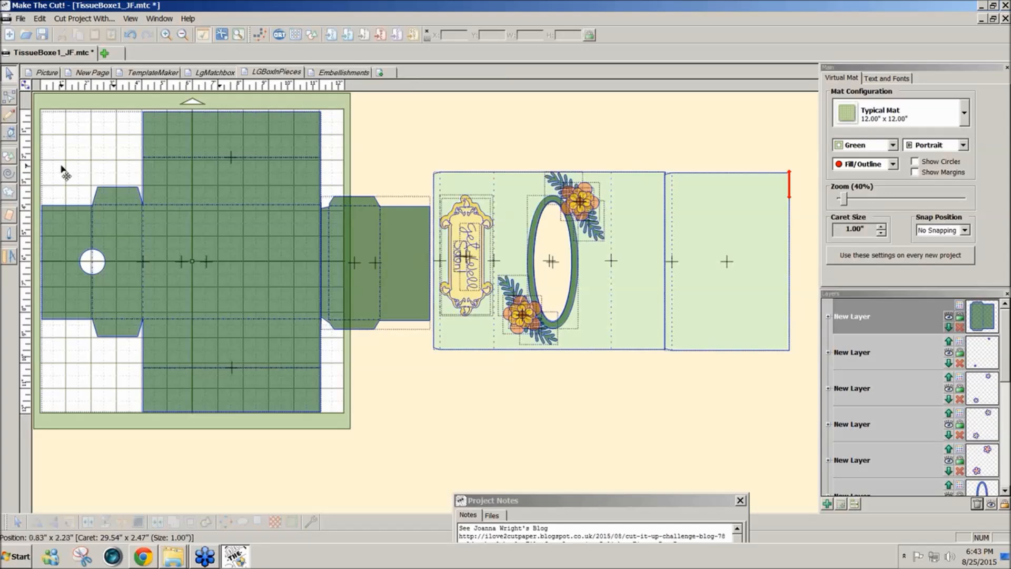
- Switch to Chrome, go back to the templatemaker.nl home page, browse its other box and bag templates, and return to Make The Cut
{"action": "left_click", "coordinate": [143, 556]}
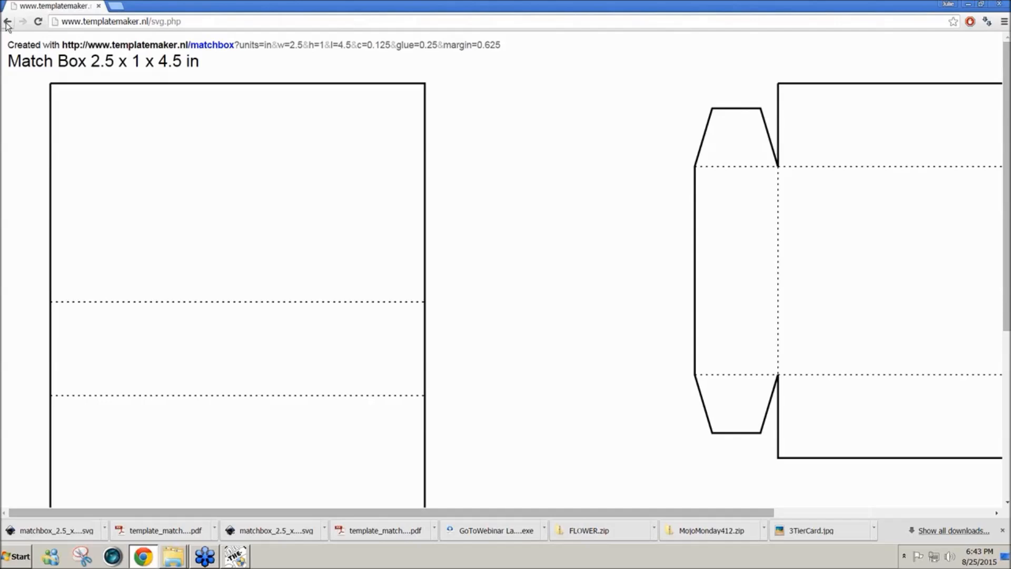
{"action": "left_click", "coordinate": [8, 22]}
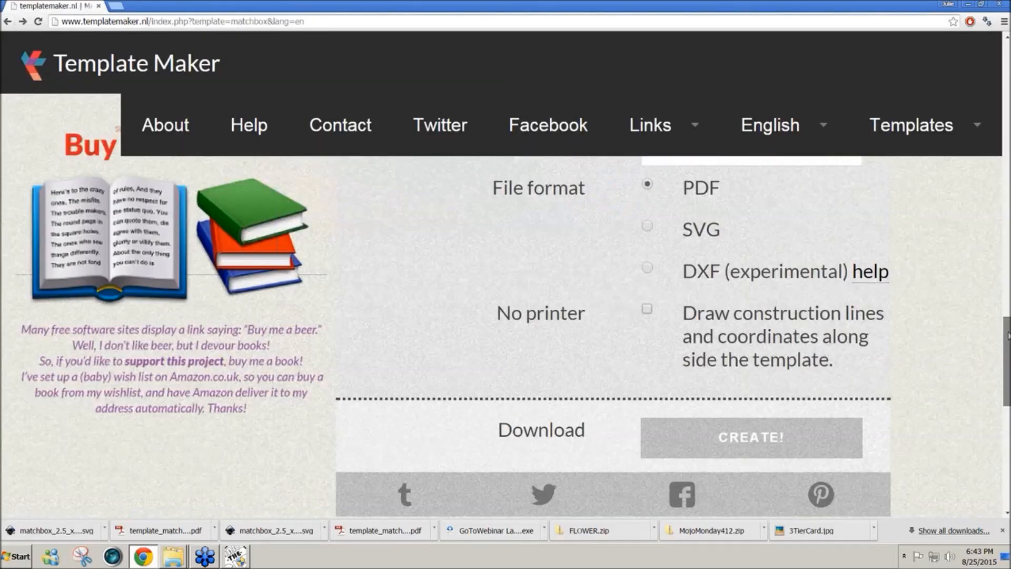
{"action": "left_click_drag", "start_coordinate": [1007, 335], "coordinate": [1007, 69]}
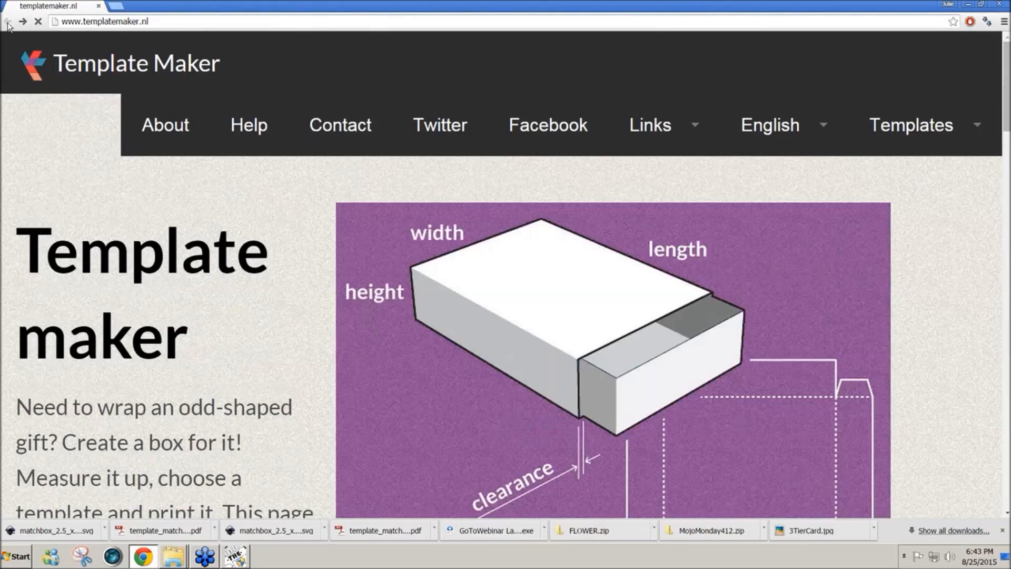
{"action": "left_click", "coordinate": [8, 23]}
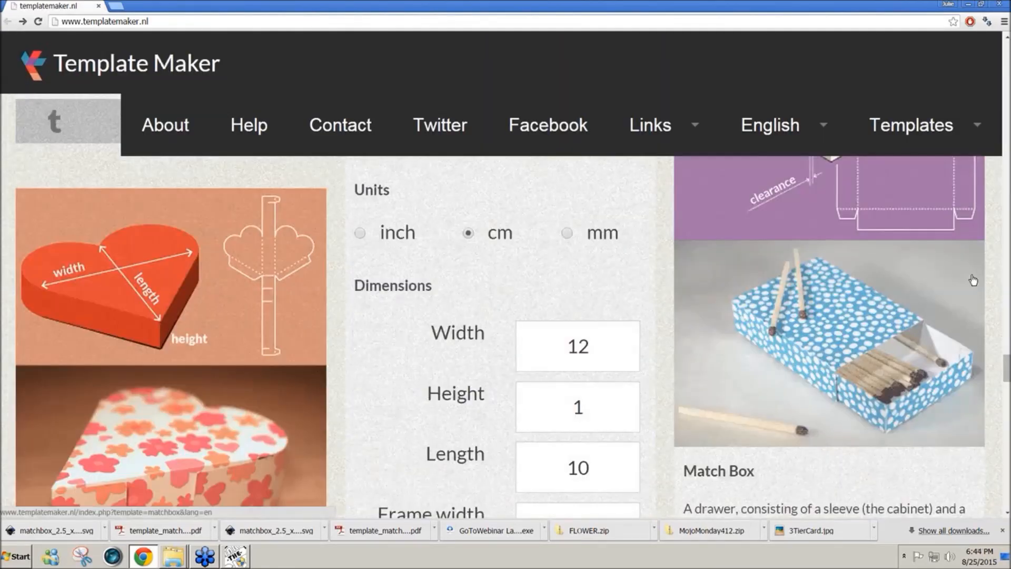
{"action": "left_click_drag", "start_coordinate": [1007, 367], "coordinate": [1008, 308]}
{"action": "scroll", "coordinate": [1008, 308], "scroll_direction": "up", "scroll_amount": 4}
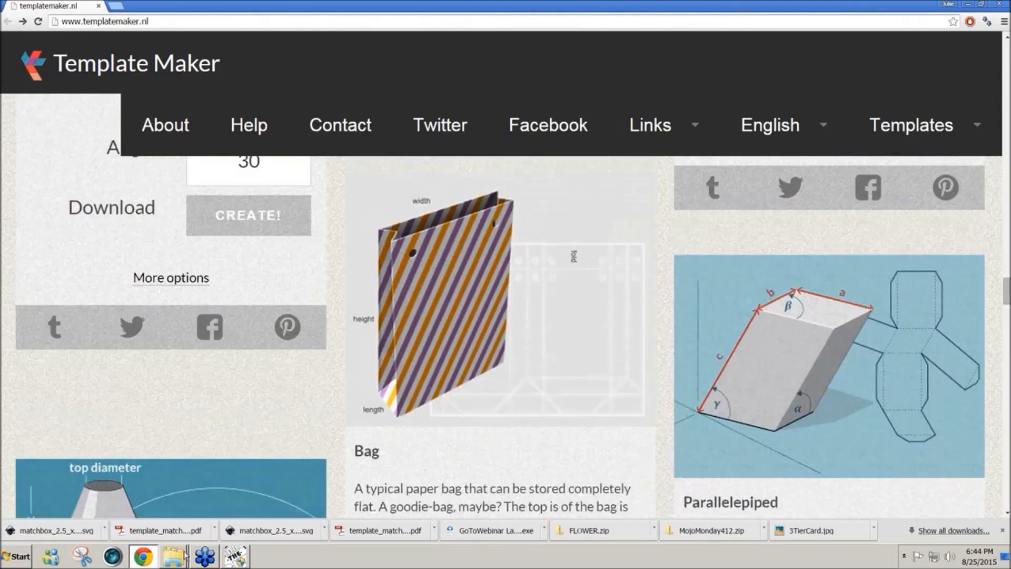
{"action": "left_click", "coordinate": [235, 559]}
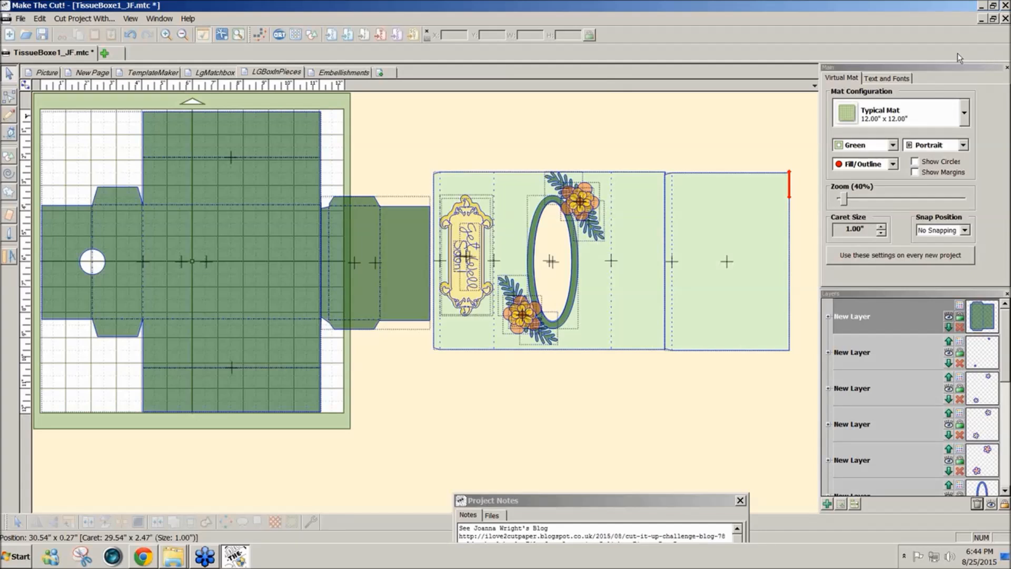
{"action": "left_click", "coordinate": [989, 38]}
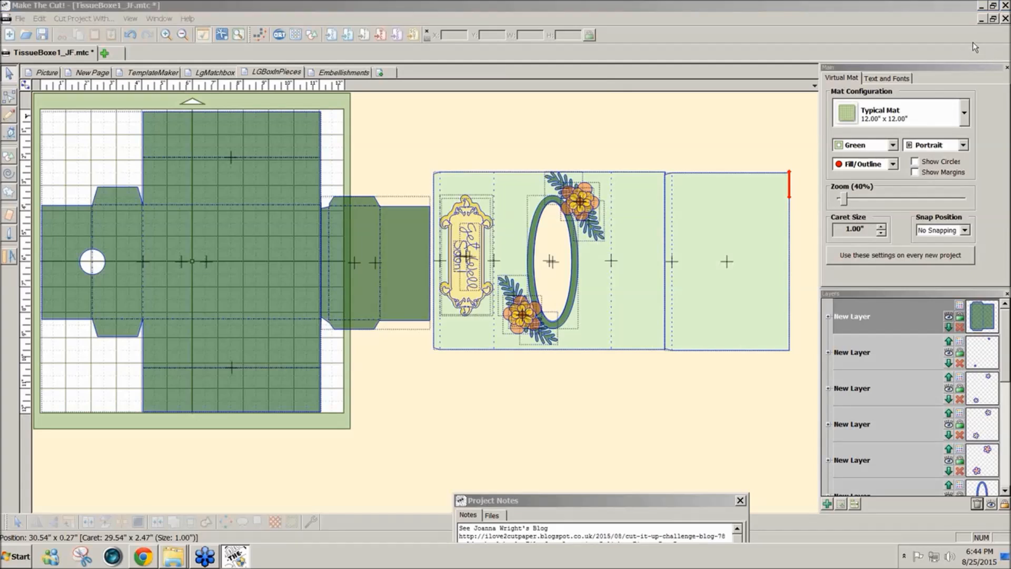
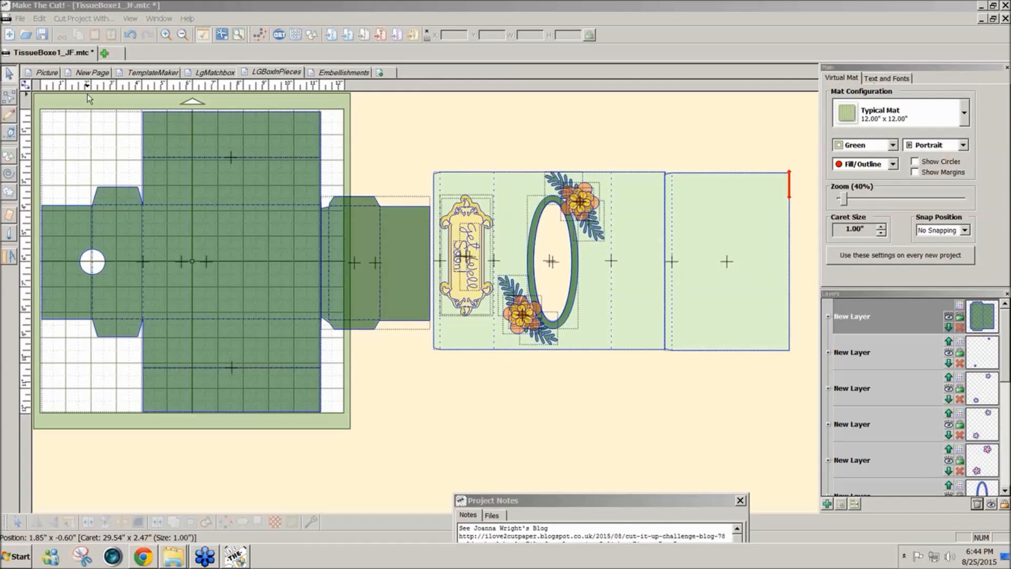
- Add a new page after LGBoxInPieces and import matchbox_2.5_x_1_x_4.5_in.svg from the desktop onto it
{"action": "left_click", "coordinate": [380, 74]}
{"action": "left_click", "coordinate": [569, 264]}
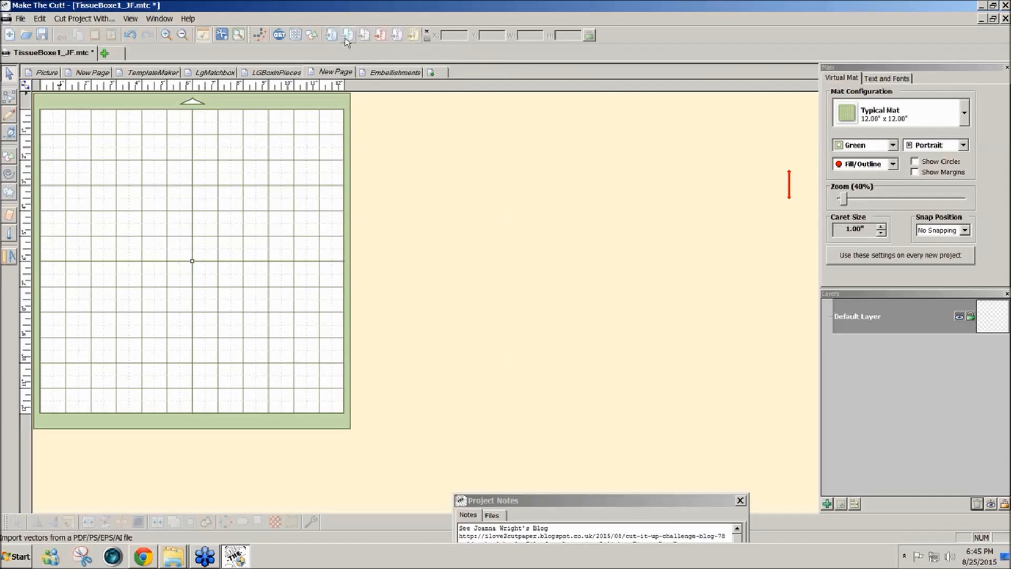
{"action": "left_click", "coordinate": [330, 34]}
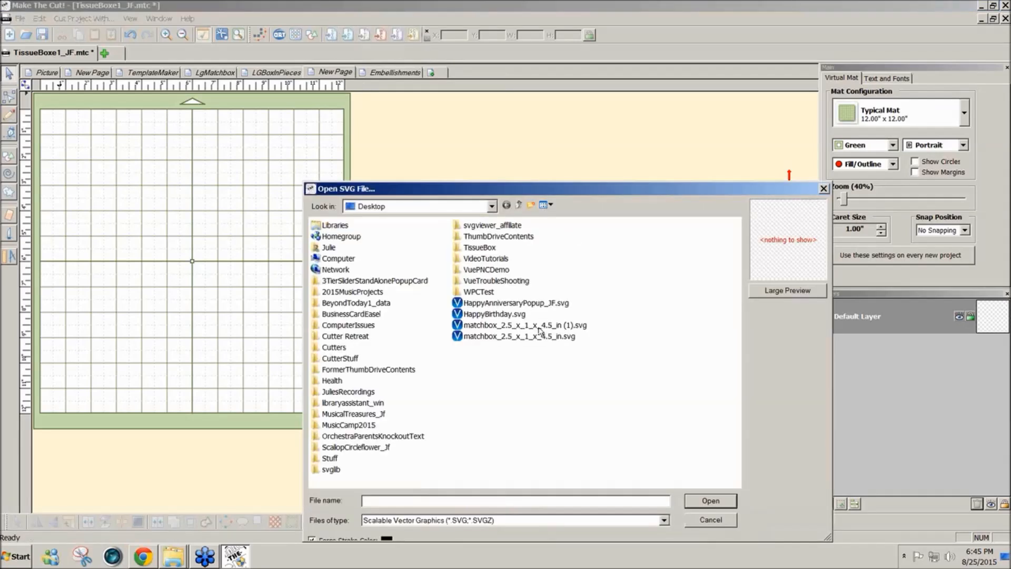
{"action": "left_click", "coordinate": [539, 336]}
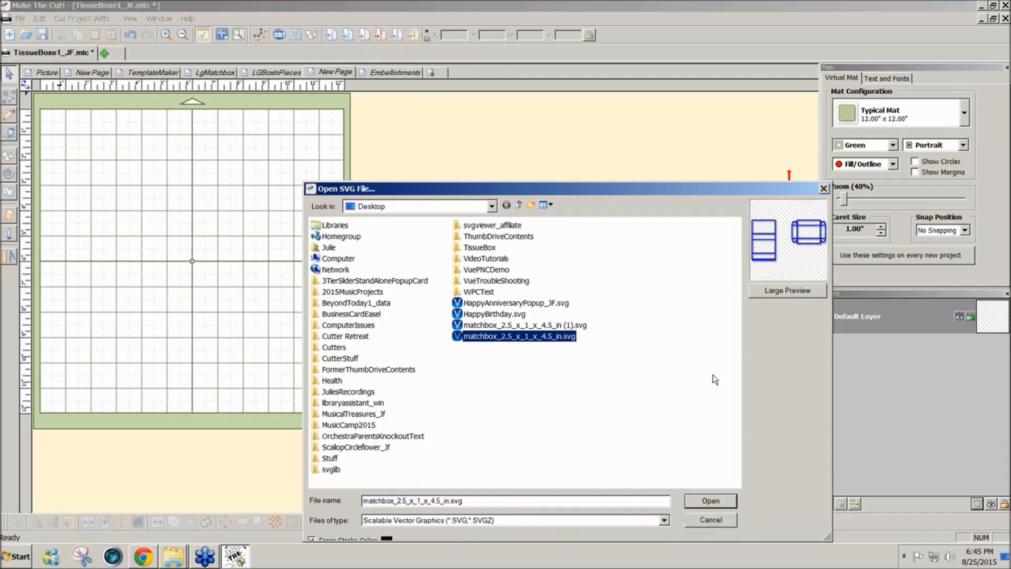
{"action": "left_click", "coordinate": [698, 503]}
- Enlarge the imported sleeve and drawer together to about 20.41 by 11.10 inches, and check their outlines in node editing
{"action": "left_click_drag", "start_coordinate": [814, 296], "coordinate": [68, 246]}
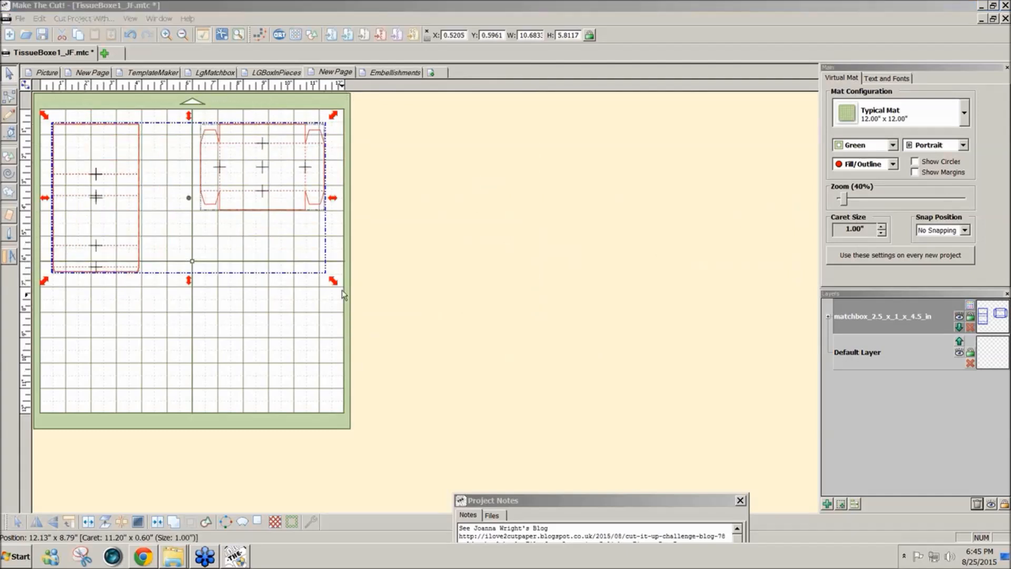
{"action": "left_click_drag", "start_coordinate": [334, 281], "coordinate": [586, 501]}
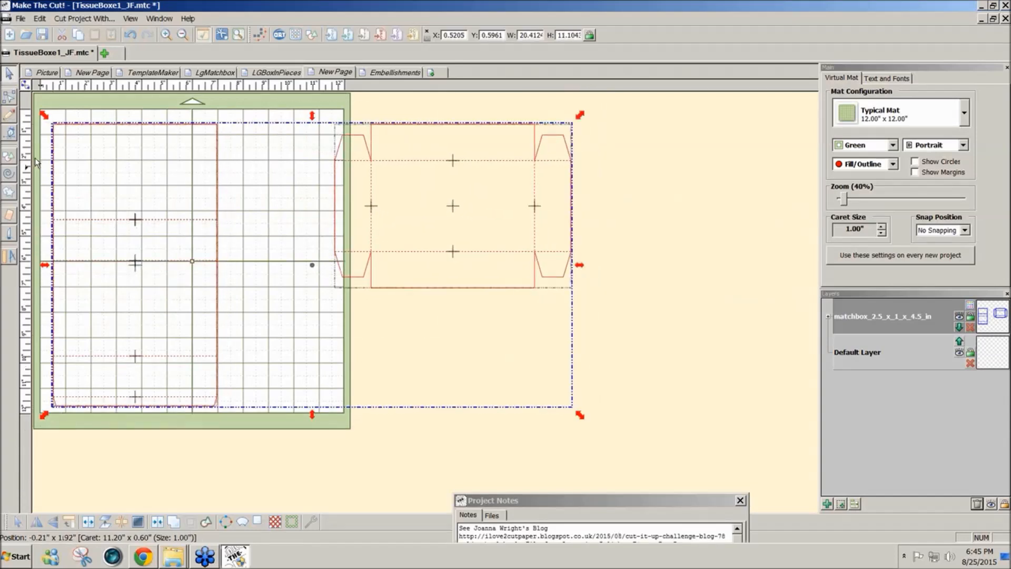
{"action": "left_click", "coordinate": [12, 115]}
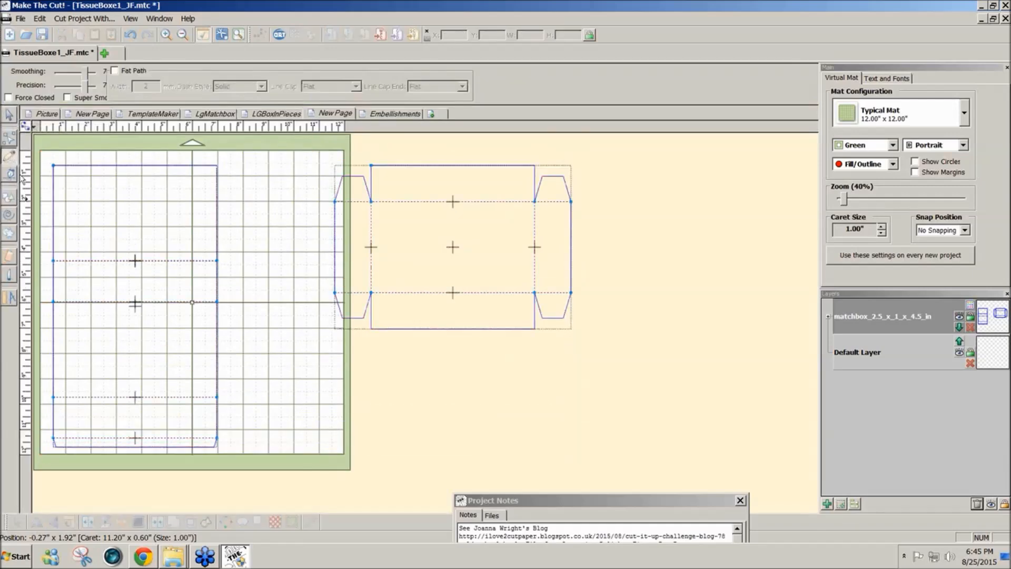
{"action": "left_click", "coordinate": [10, 175]}
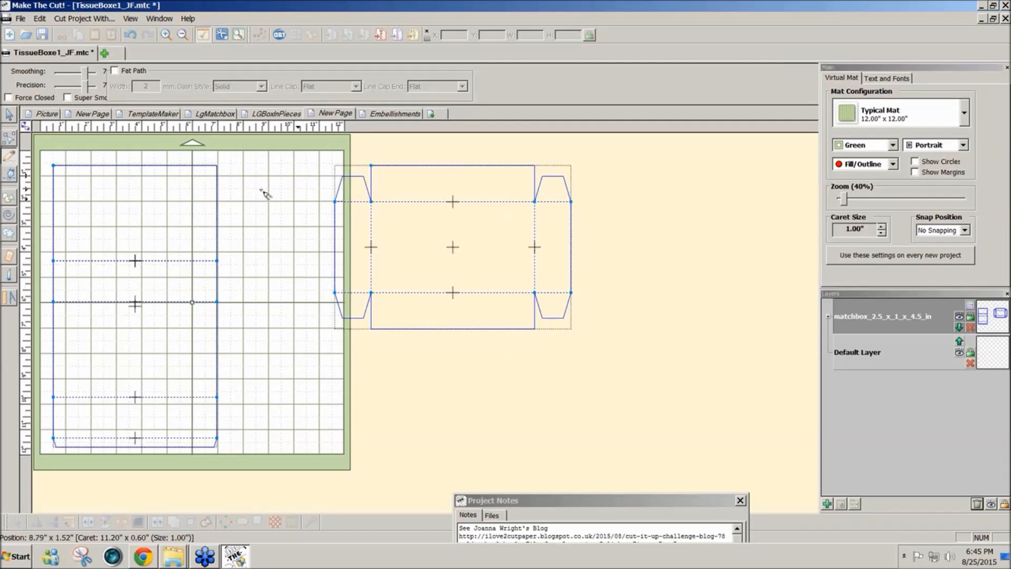
{"action": "left_click", "coordinate": [10, 117]}
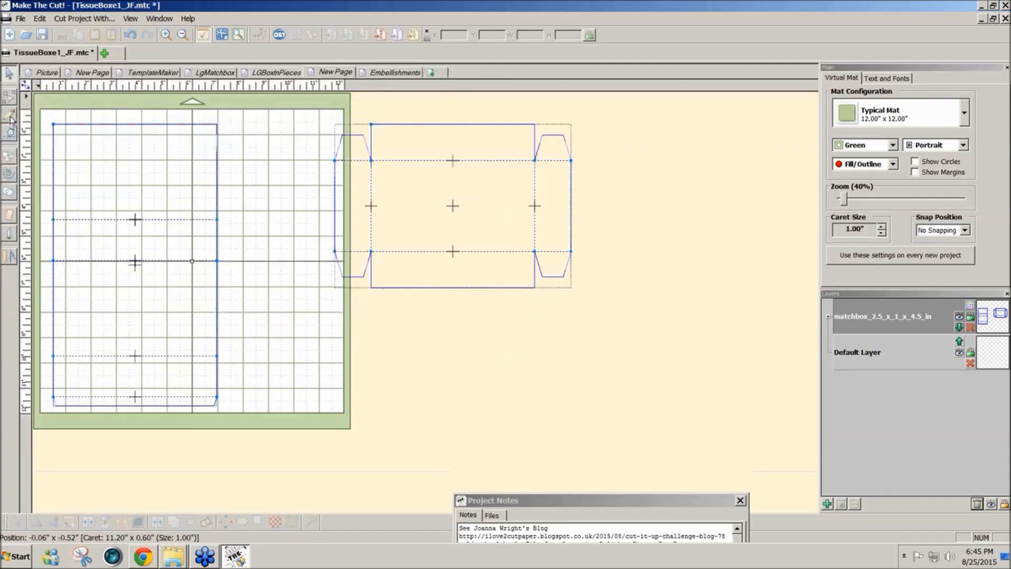
- Join the sleeve and drawer outlines, fuse them with Fuse n' Weld at 0.0500 in. tolerance, and split them apart again
{"action": "left_click", "coordinate": [202, 169]}
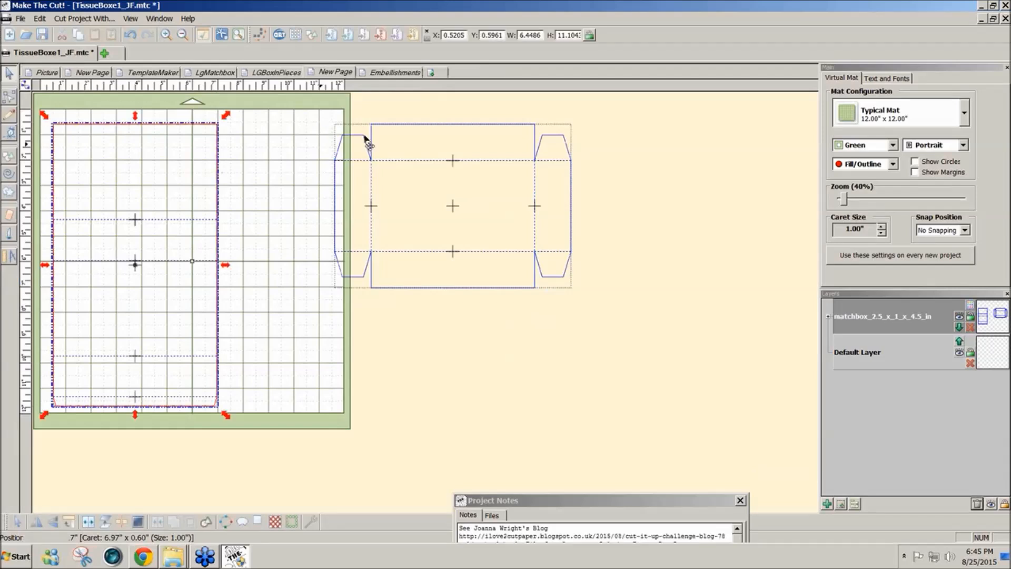
{"action": "left_click", "coordinate": [378, 139], "text": "shift"}
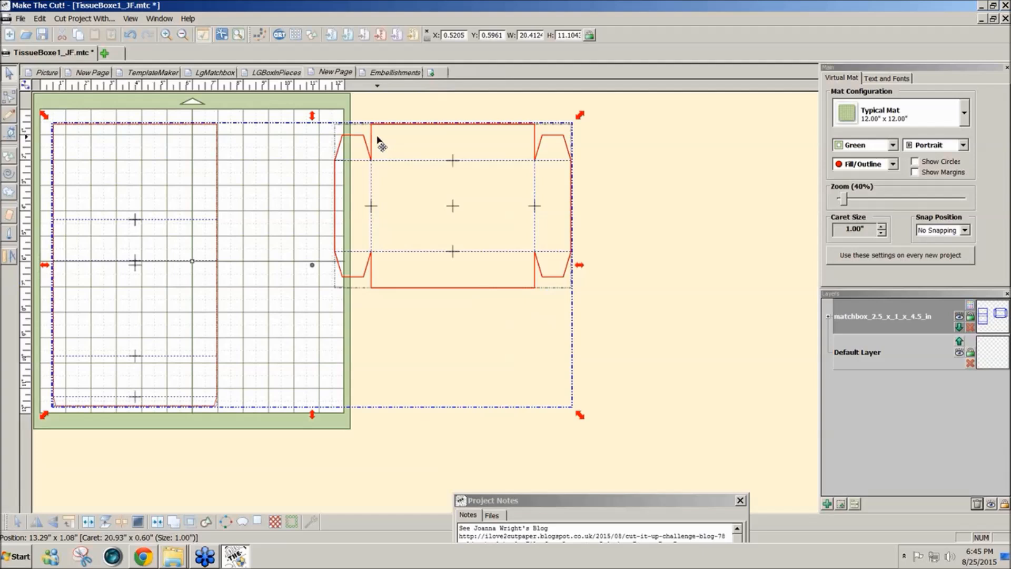
{"action": "left_click", "coordinate": [159, 524]}
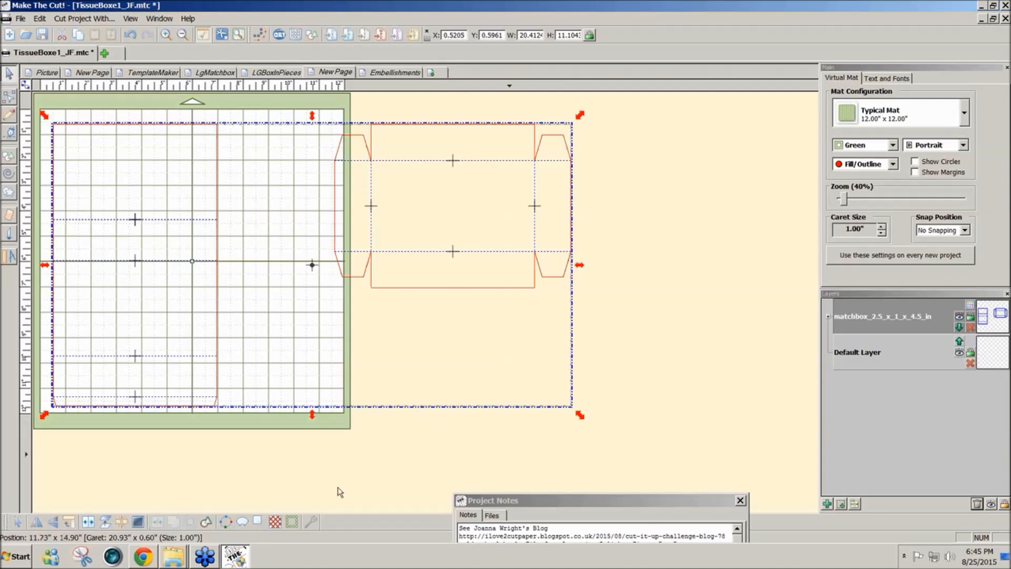
{"action": "left_click", "coordinate": [315, 523]}
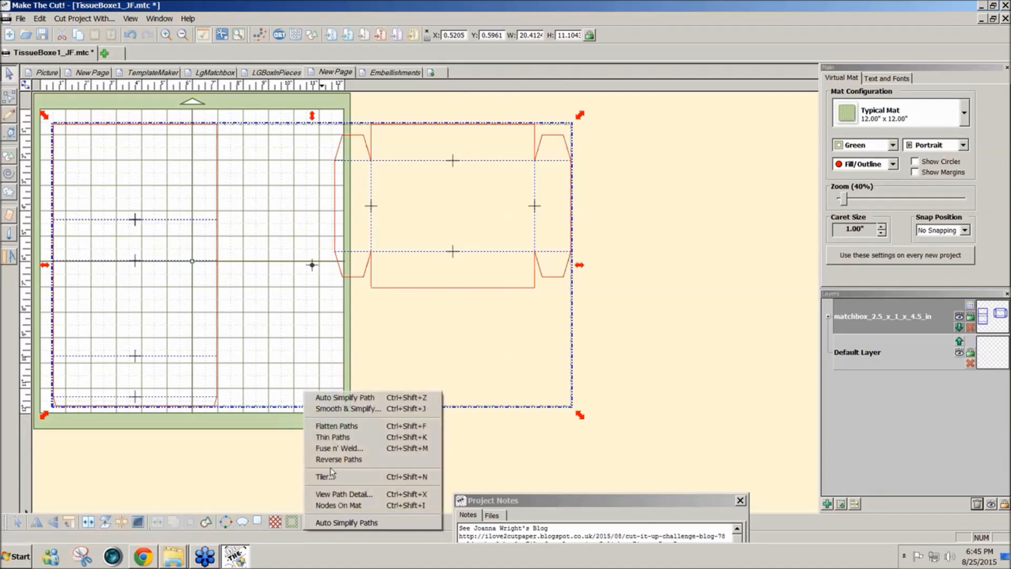
{"action": "left_click", "coordinate": [334, 449]}
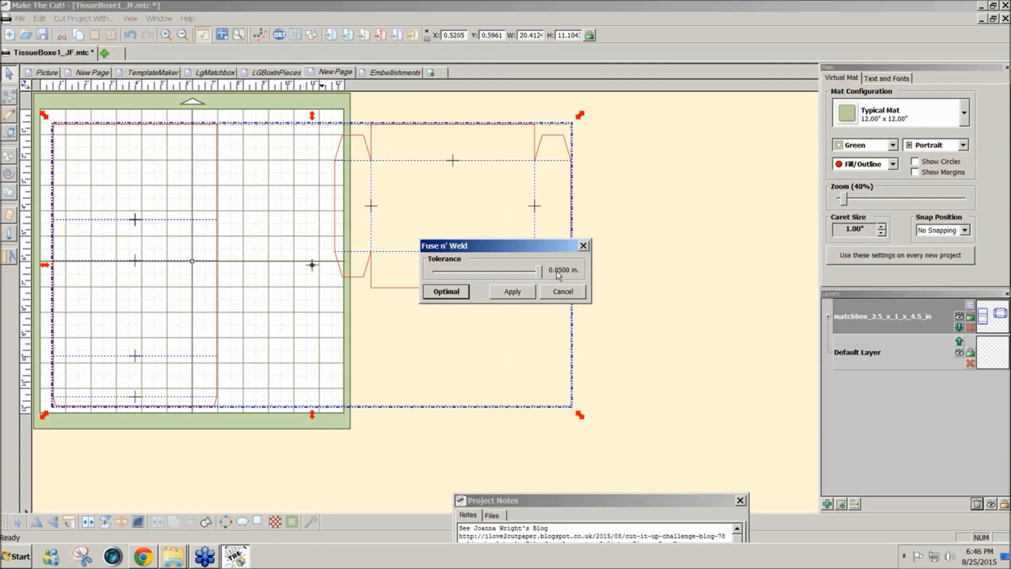
{"action": "left_click", "coordinate": [513, 295]}
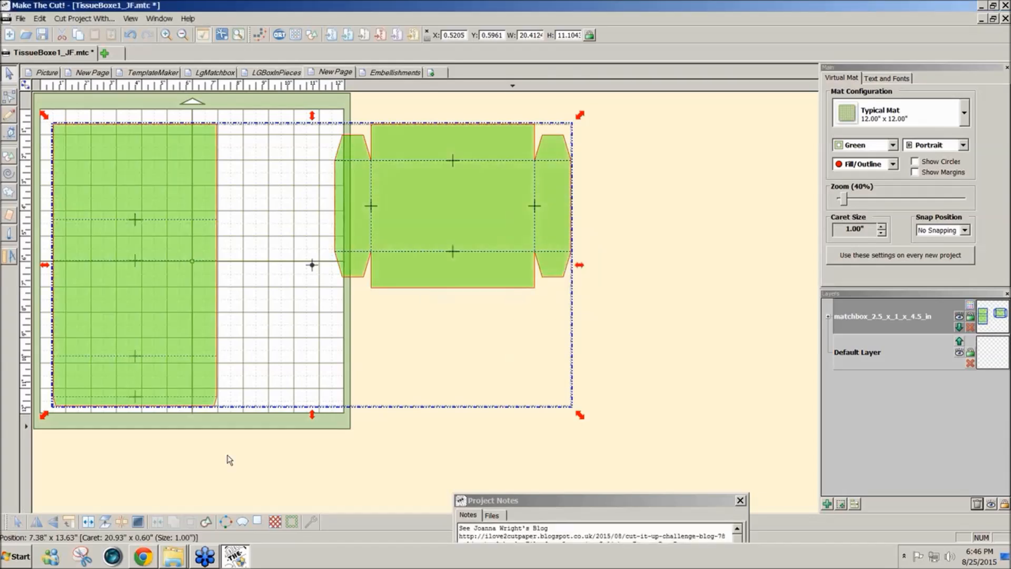
{"action": "left_click", "coordinate": [88, 524]}
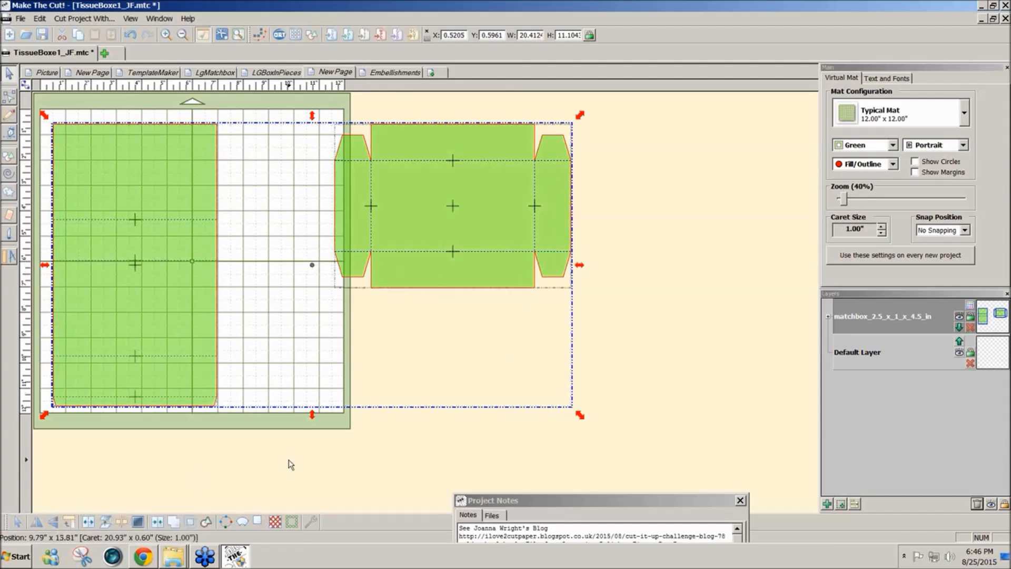
{"action": "left_click", "coordinate": [289, 462]}
- Select the filled drawer outline without its fold lines and move it onto a new layer
{"action": "left_click", "coordinate": [393, 271]}
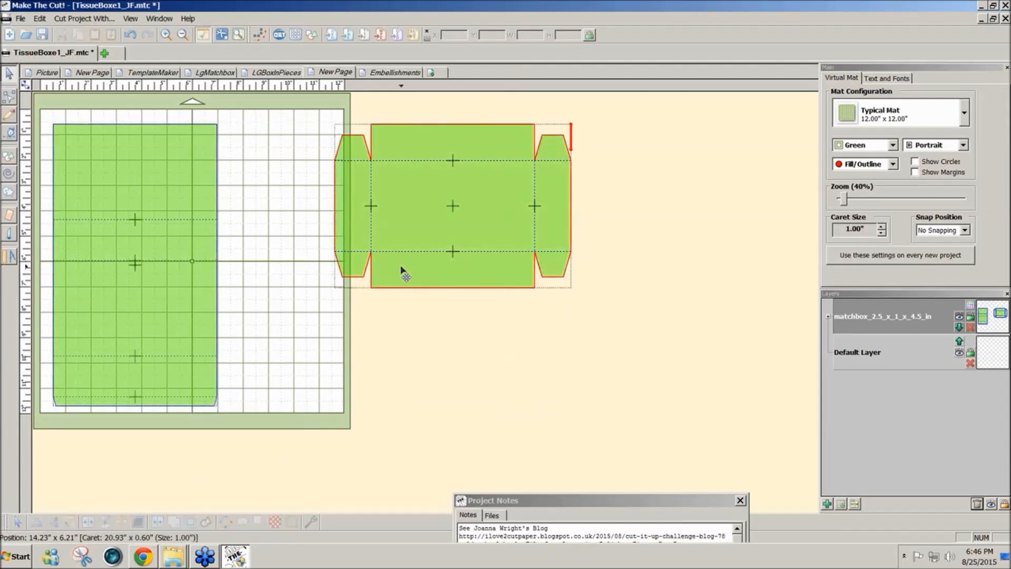
{"action": "left_click", "coordinate": [472, 290]}
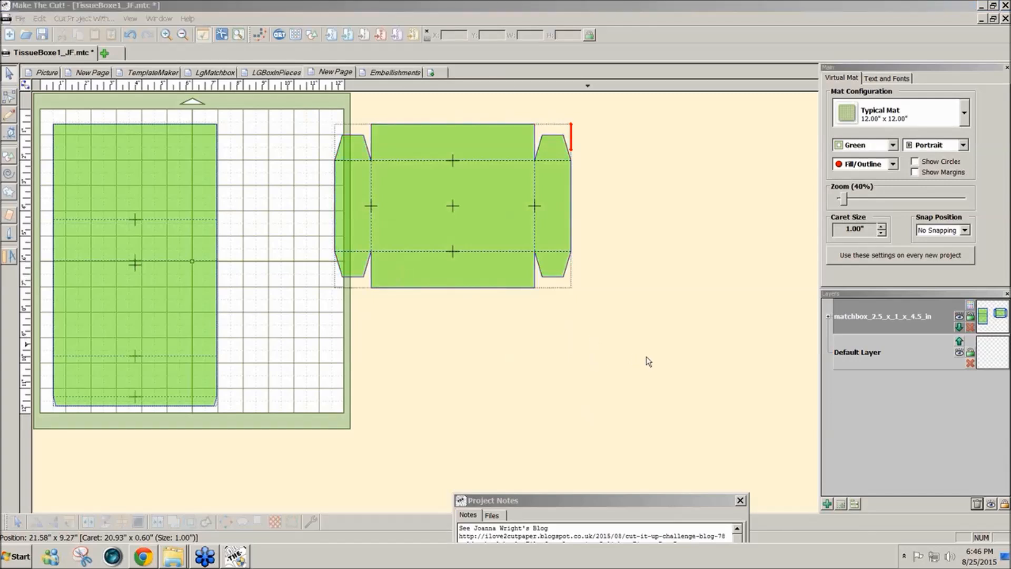
{"action": "left_click", "coordinate": [430, 287]}
{"action": "left_click", "coordinate": [429, 287]}
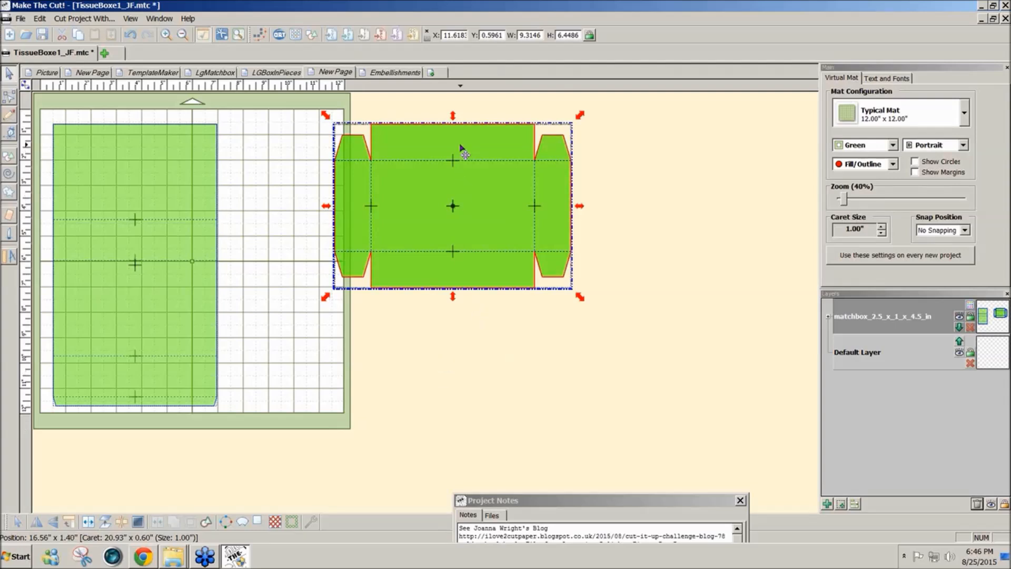
{"action": "key", "text": "Escape"}
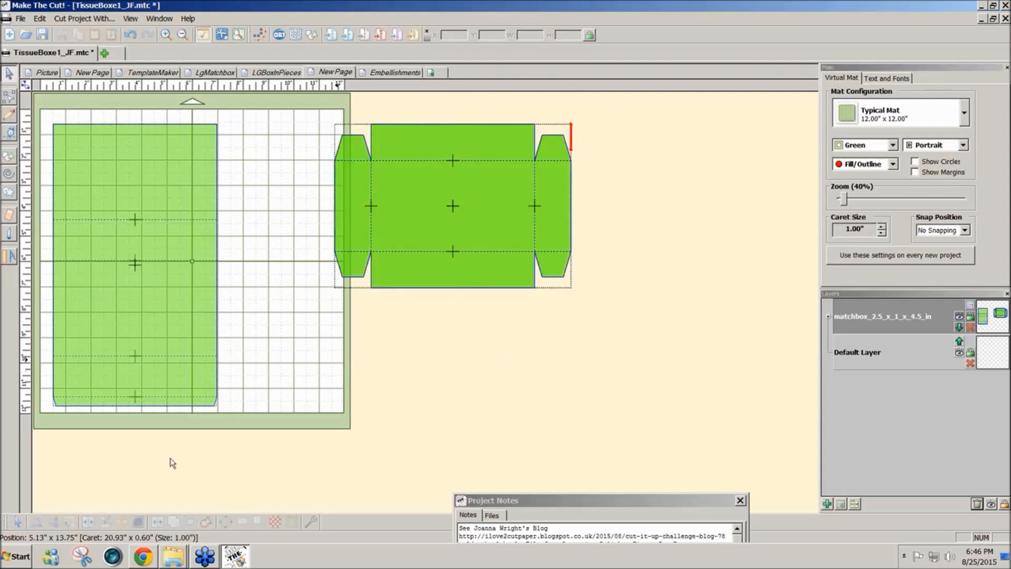
{"action": "left_click", "coordinate": [467, 279]}
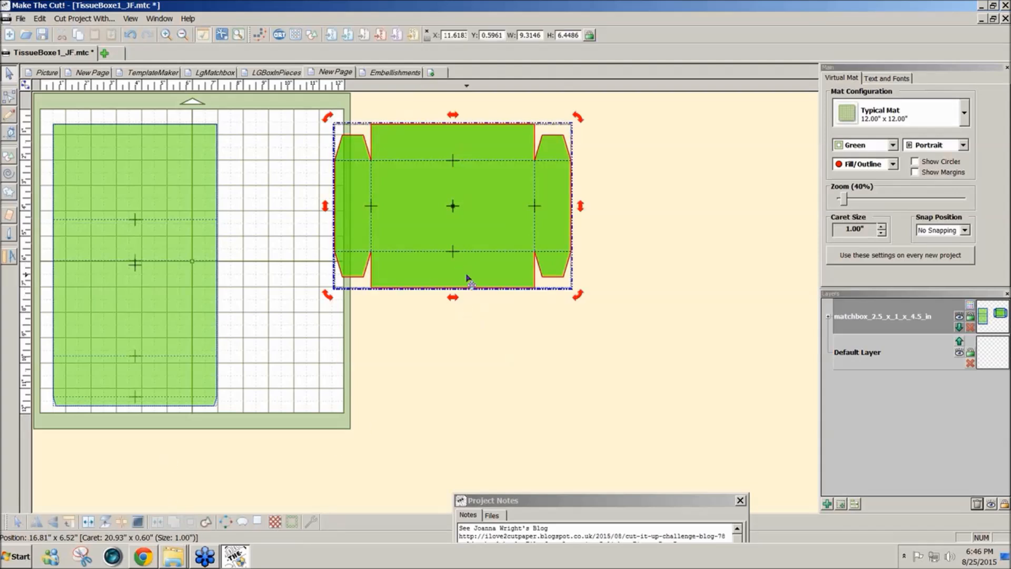
{"action": "left_click", "coordinate": [603, 282]}
{"action": "left_click", "coordinate": [503, 284]}
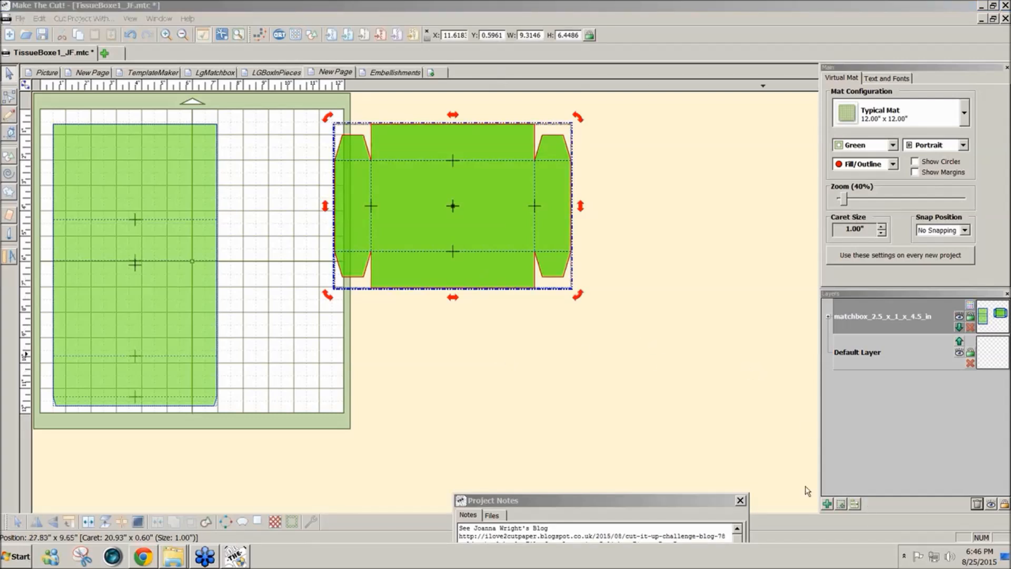
{"action": "left_click", "coordinate": [843, 506]}
{"action": "left_click", "coordinate": [662, 362]}
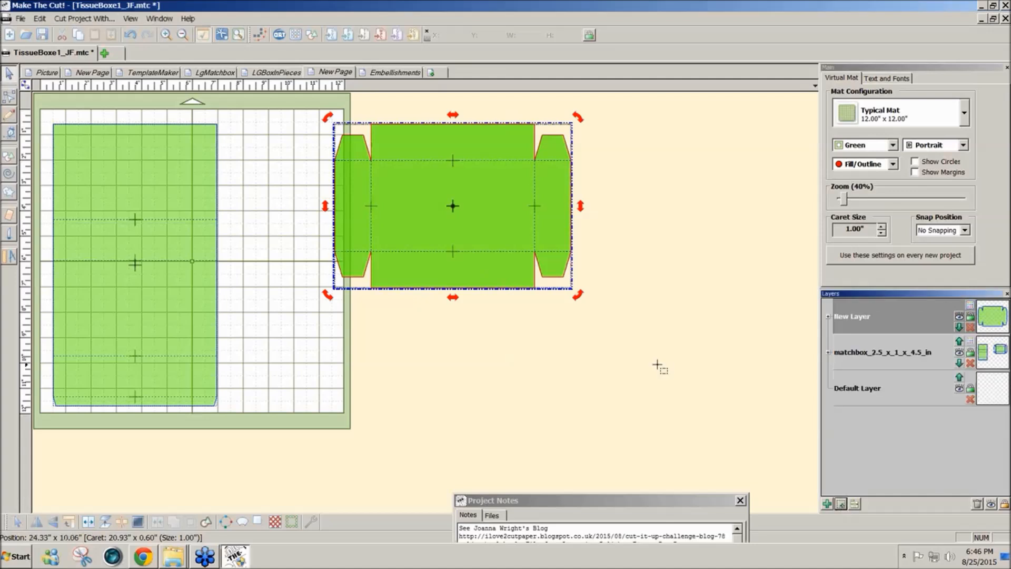
- Reselect the drawer outline and send it to another new layer at the front of the layer stack
{"action": "left_click", "coordinate": [861, 39]}
{"action": "left_click", "coordinate": [906, 327]}
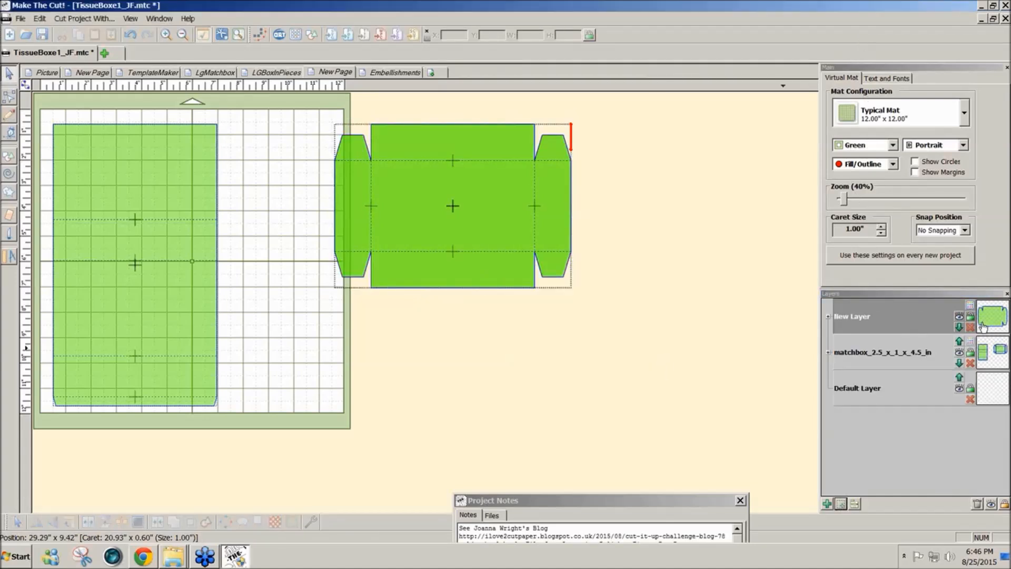
{"action": "left_click", "coordinate": [458, 265]}
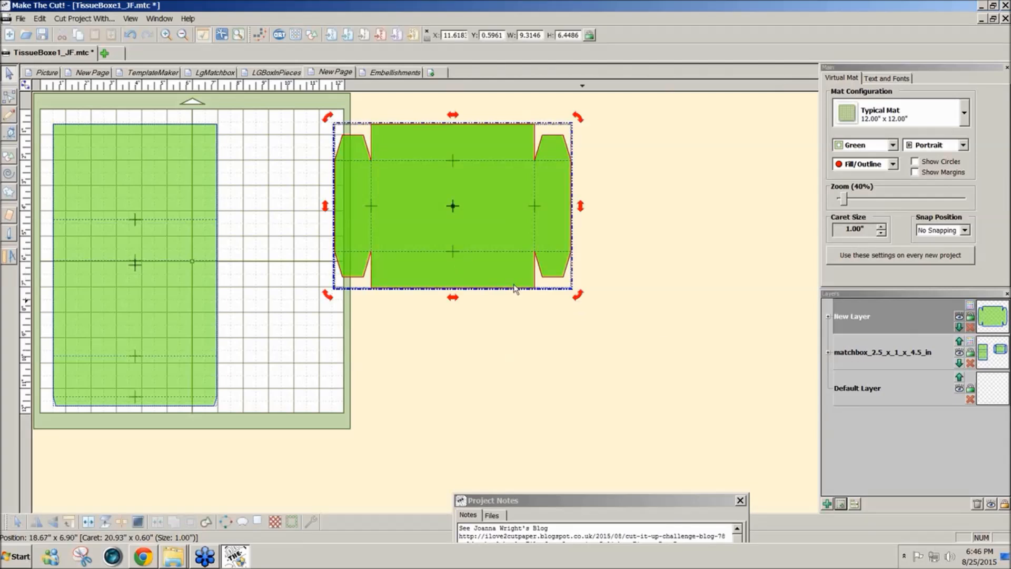
{"action": "left_click", "coordinate": [841, 504]}
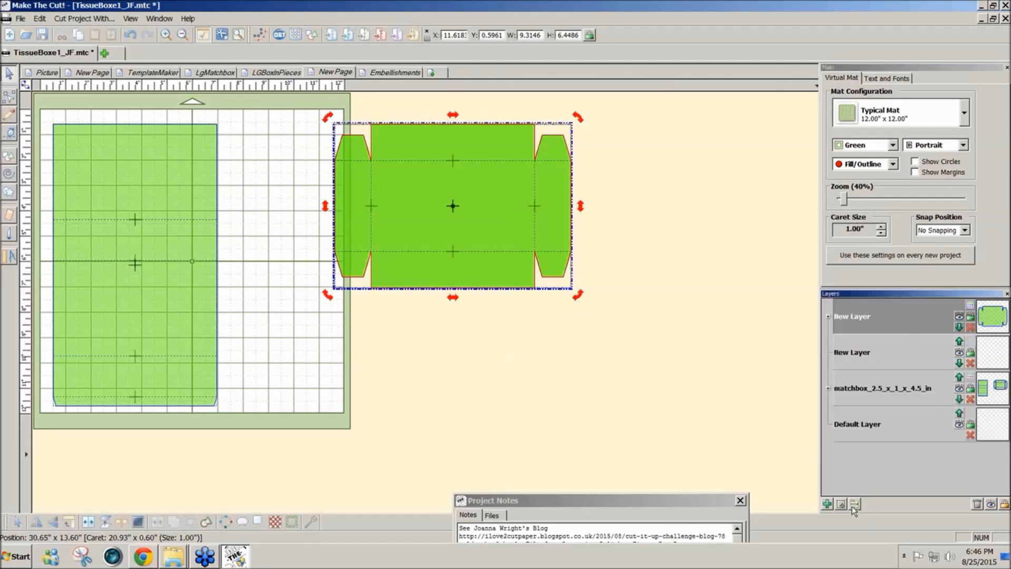
{"action": "left_click", "coordinate": [770, 396]}
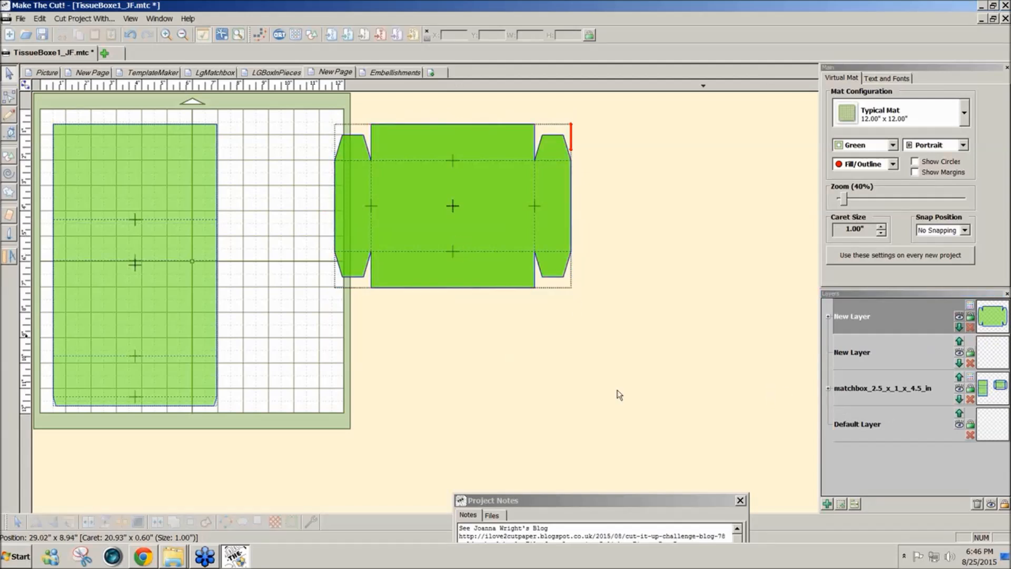
- Move the filled sleeve outline onto its own new layer
{"action": "left_click", "coordinate": [209, 390]}
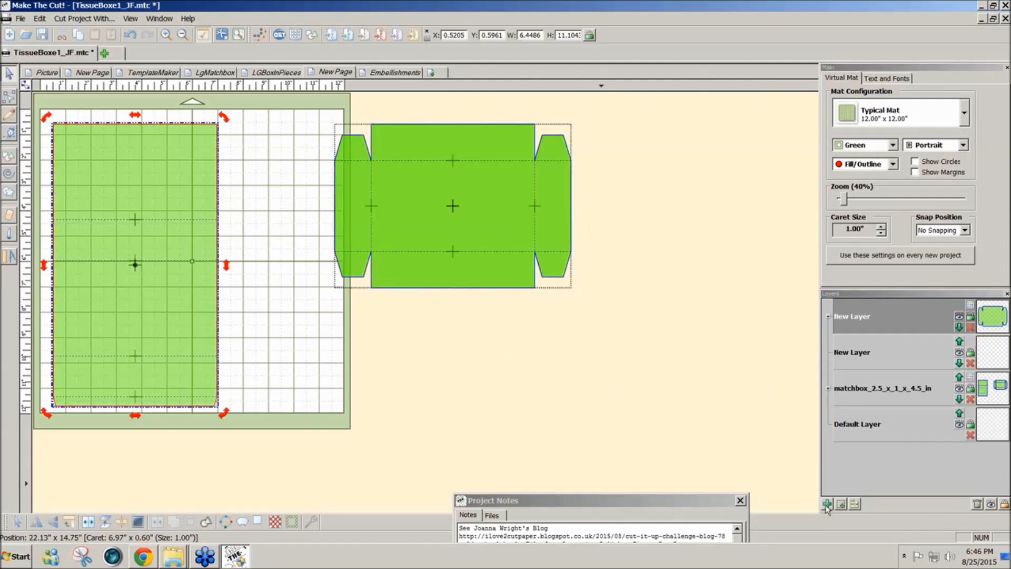
{"action": "left_click", "coordinate": [842, 506]}
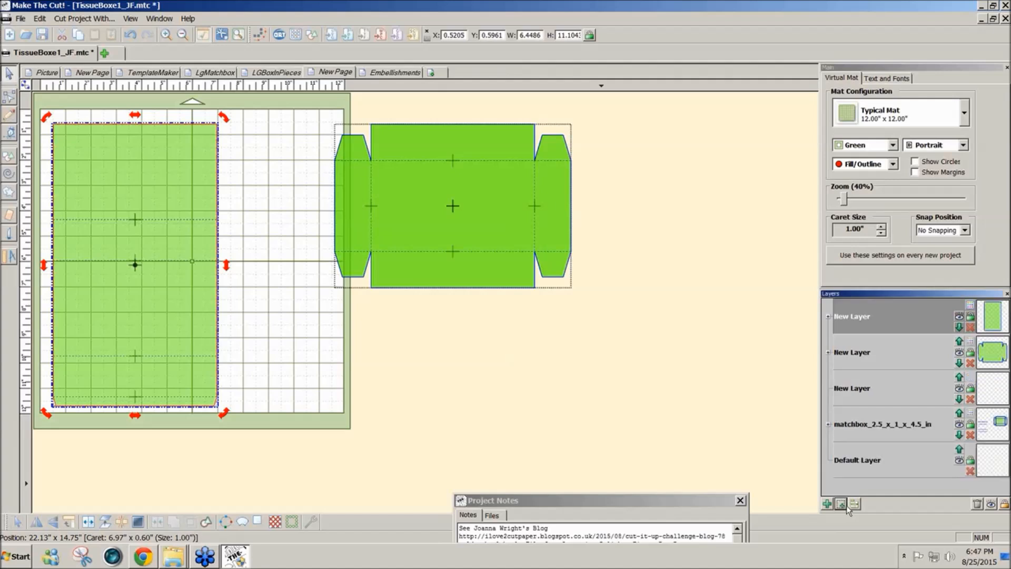
{"action": "left_click", "coordinate": [675, 396]}
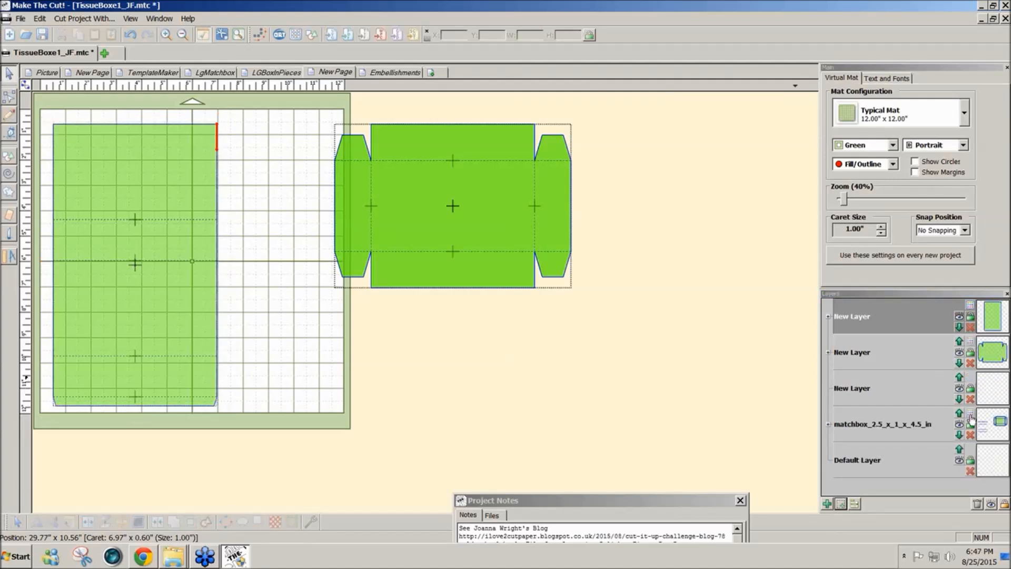
- Try joining the drawer outline with its fold lines, and move the joined piece closer to the sleeve
{"action": "left_click", "coordinate": [932, 362]}
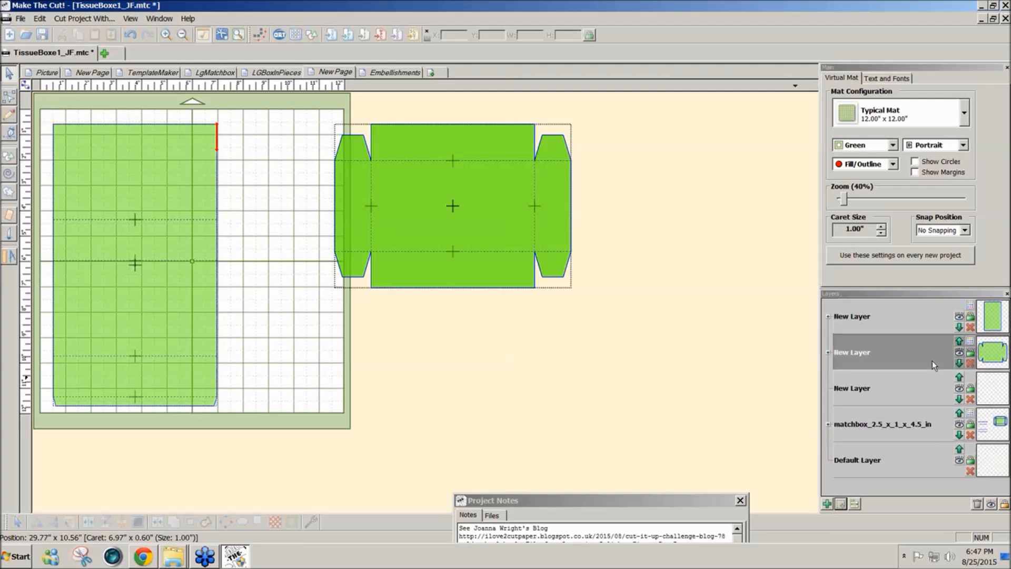
{"action": "left_click", "coordinate": [935, 425]}
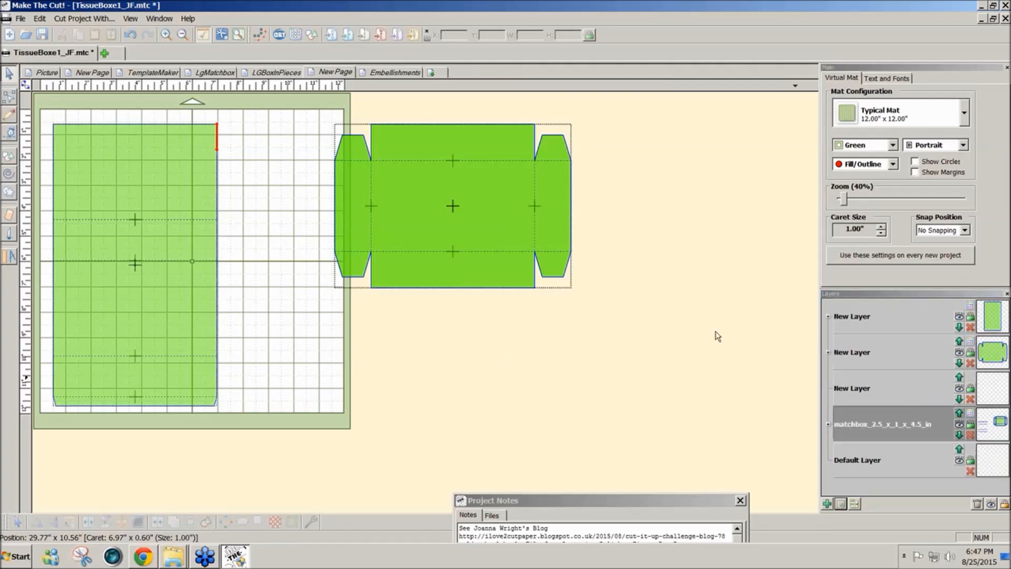
{"action": "left_click_drag", "start_coordinate": [698, 319], "coordinate": [301, 89]}
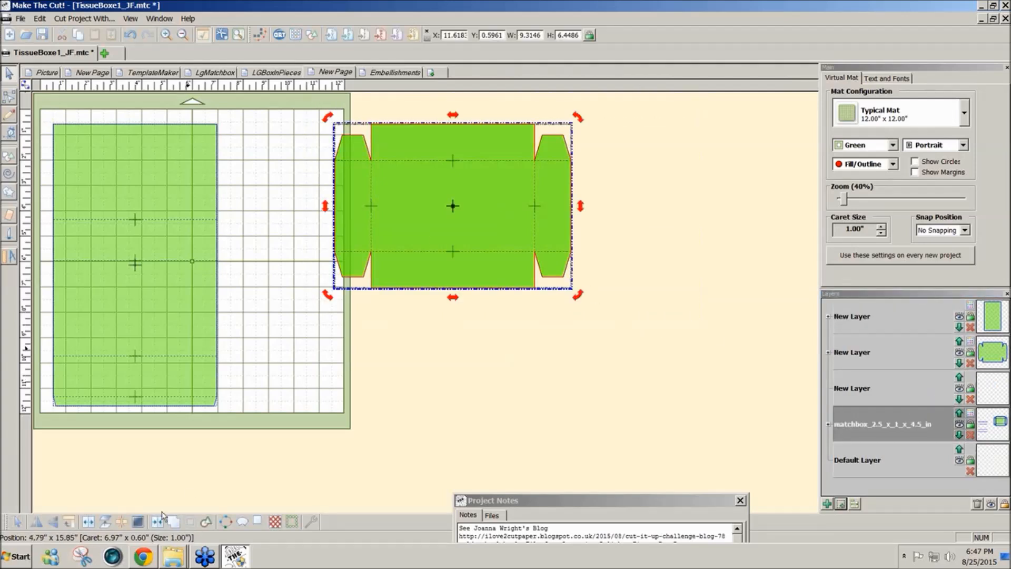
{"action": "left_click", "coordinate": [159, 521]}
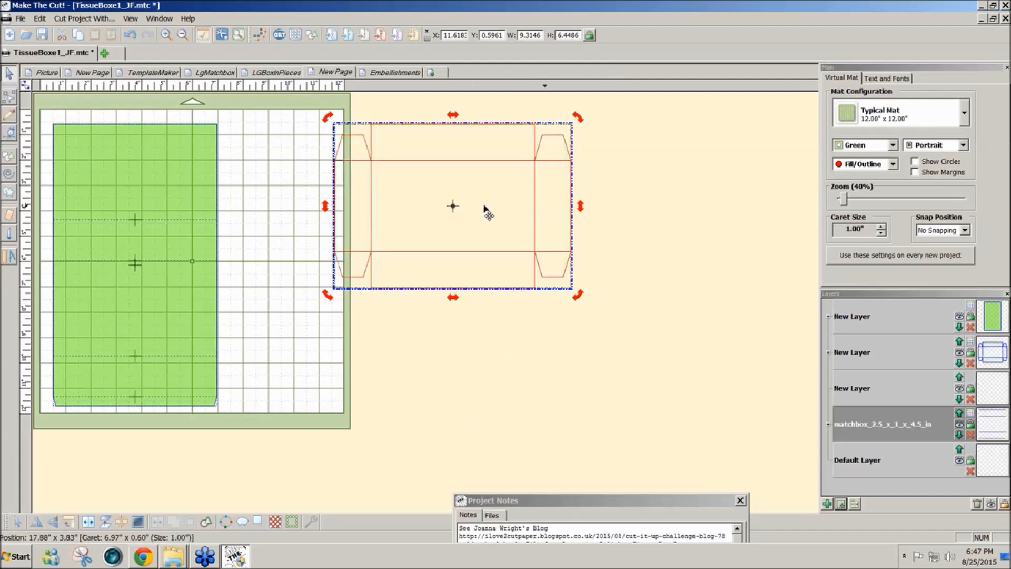
{"action": "left_click_drag", "start_coordinate": [485, 202], "coordinate": [396, 248]}
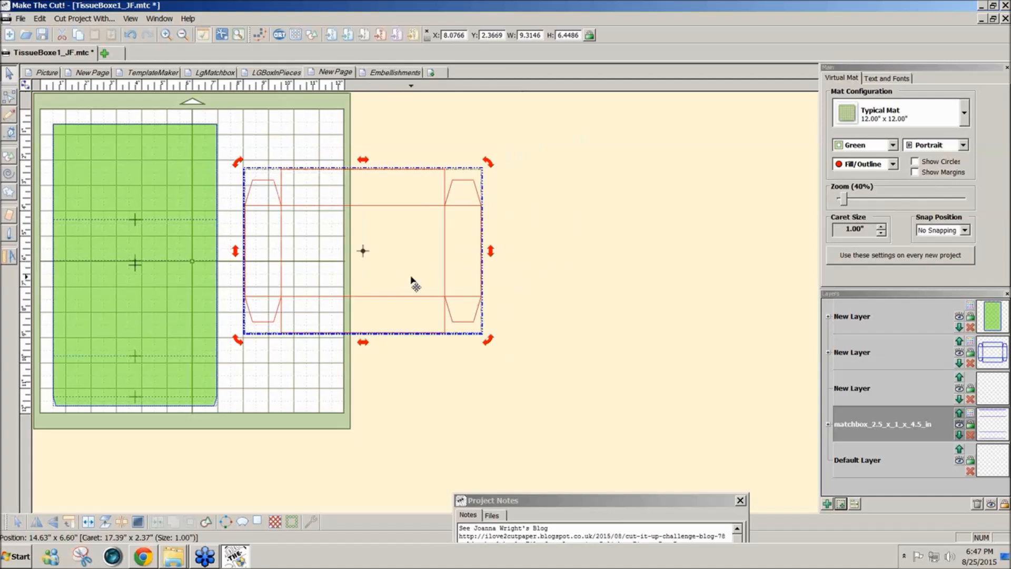
- Try Fuse n' Weld at 0.0500 in. tolerance on the joined drawer, then undo back to before the join
{"action": "left_click", "coordinate": [310, 523]}
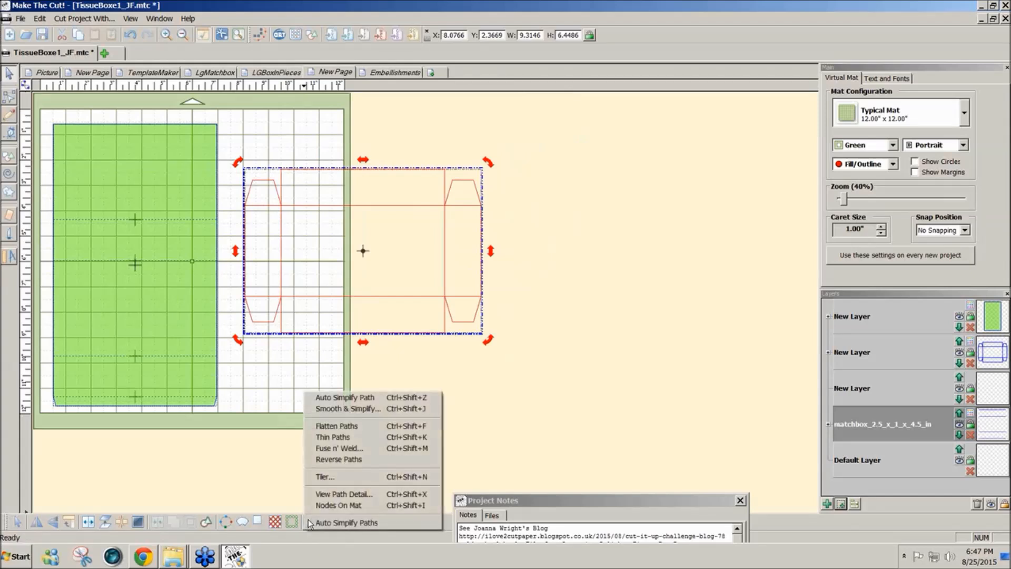
{"action": "left_click", "coordinate": [335, 449]}
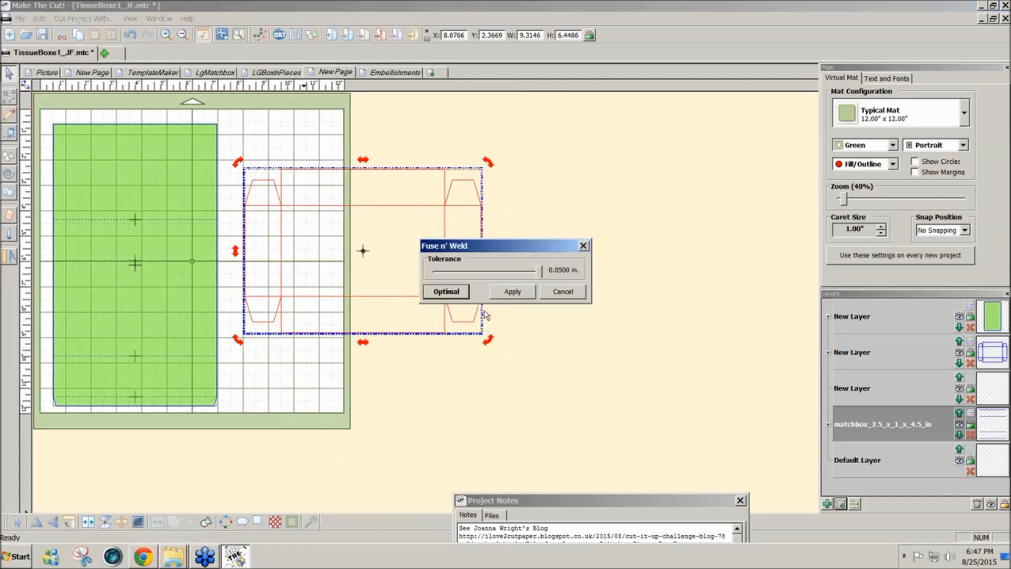
{"action": "left_click", "coordinate": [509, 293]}
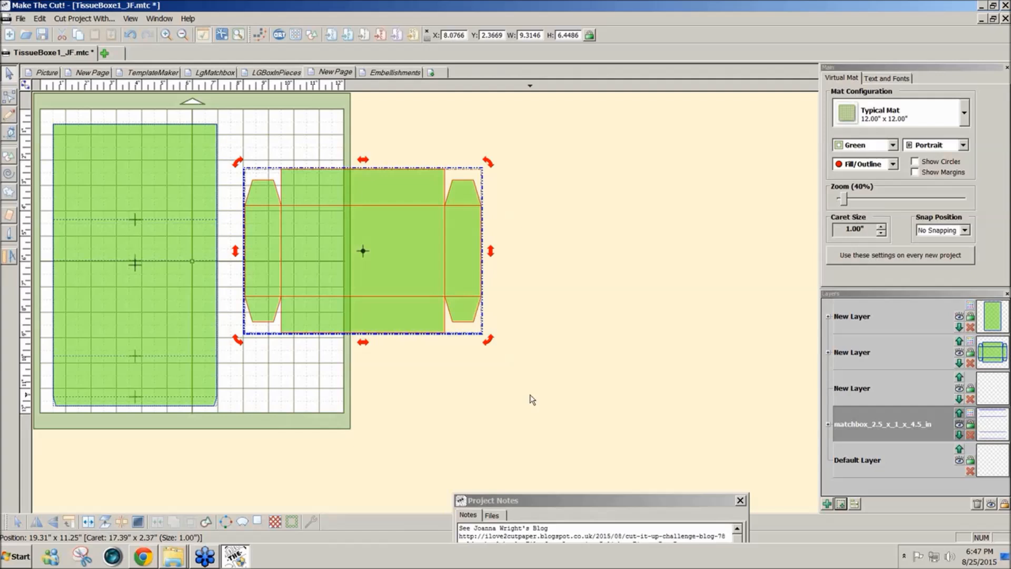
{"action": "key", "text": "ctrl+z"}
{"action": "key", "text": "ctrl+z"}
{"action": "key", "text": "ctrl+z"}
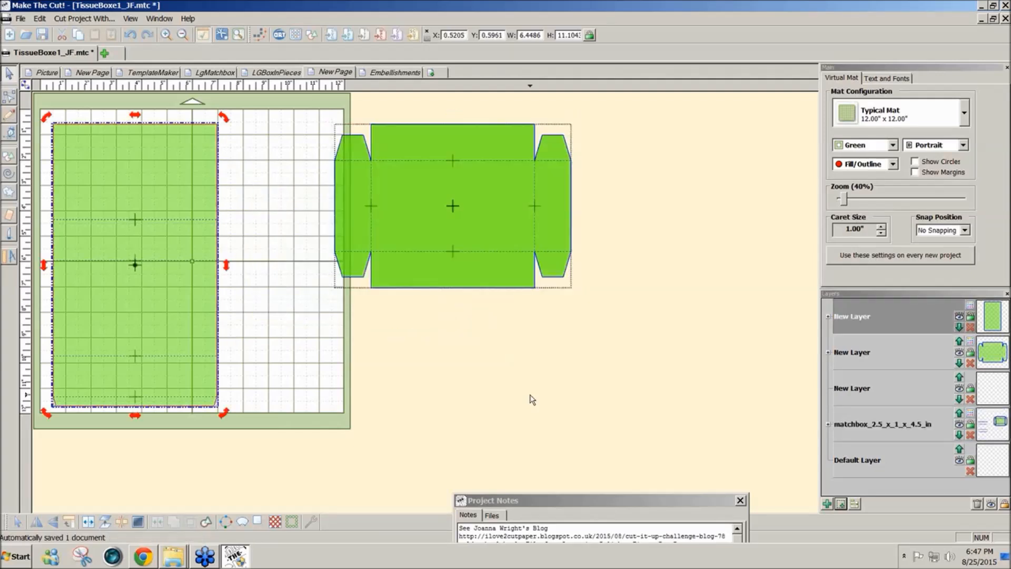